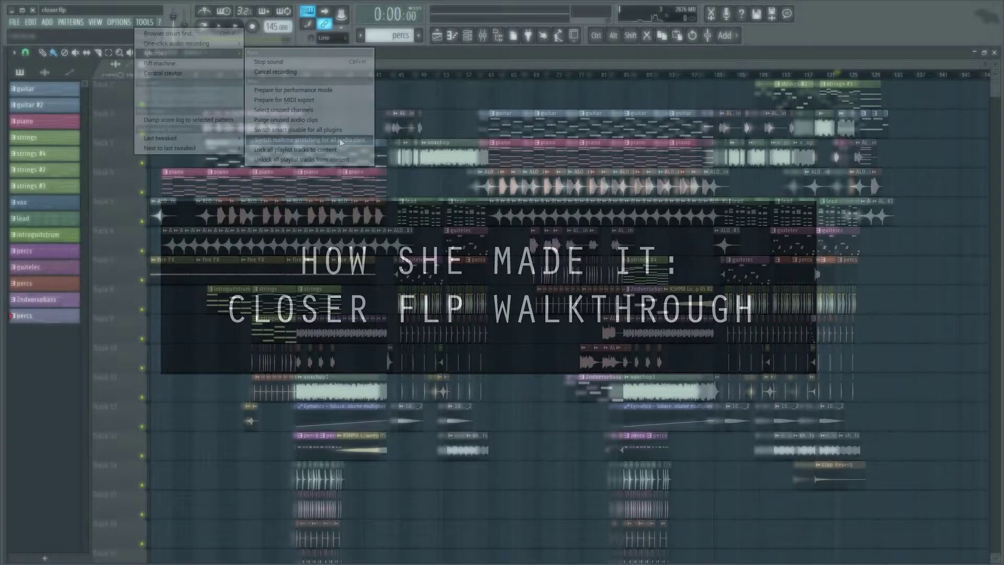
click(438, 64)
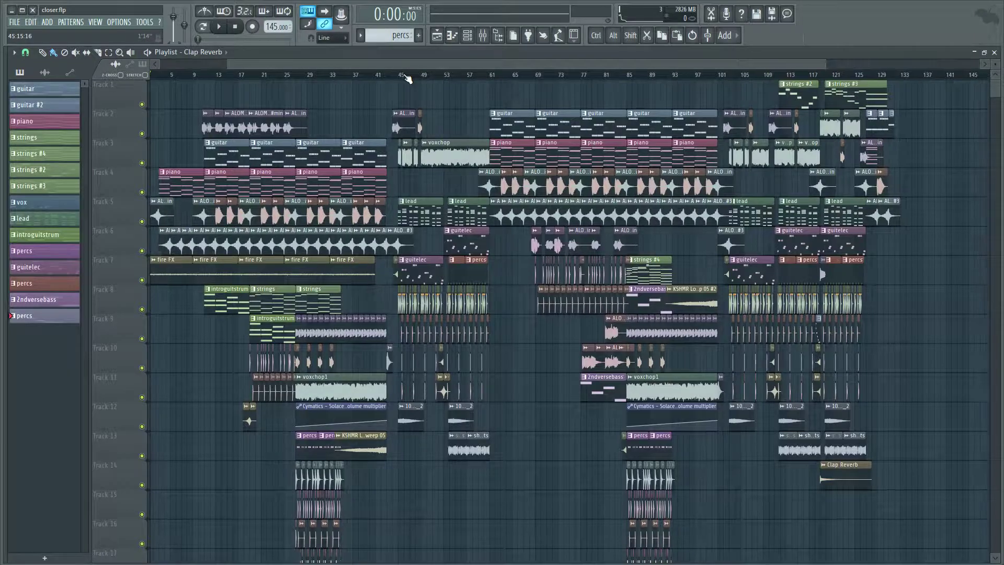
scroll(408, 78, up, 3)
scroll(408, 78, down, 4)
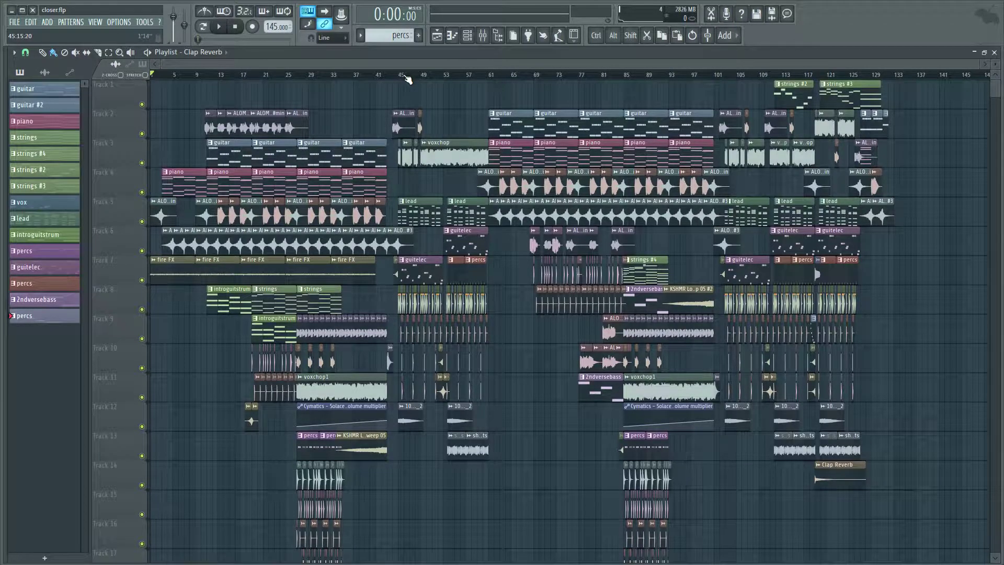
scroll(407, 79, up, 4)
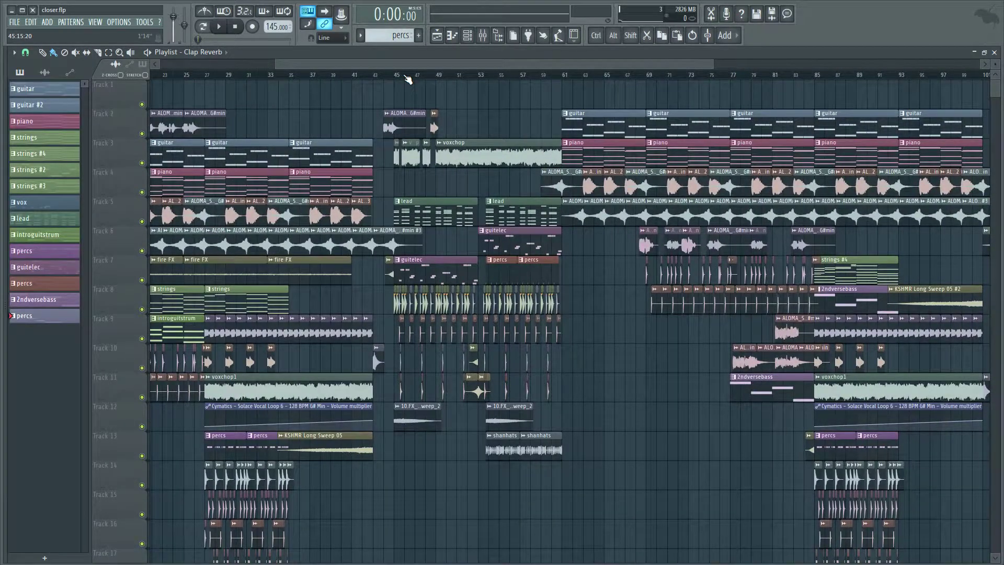
scroll(407, 78, down, 4)
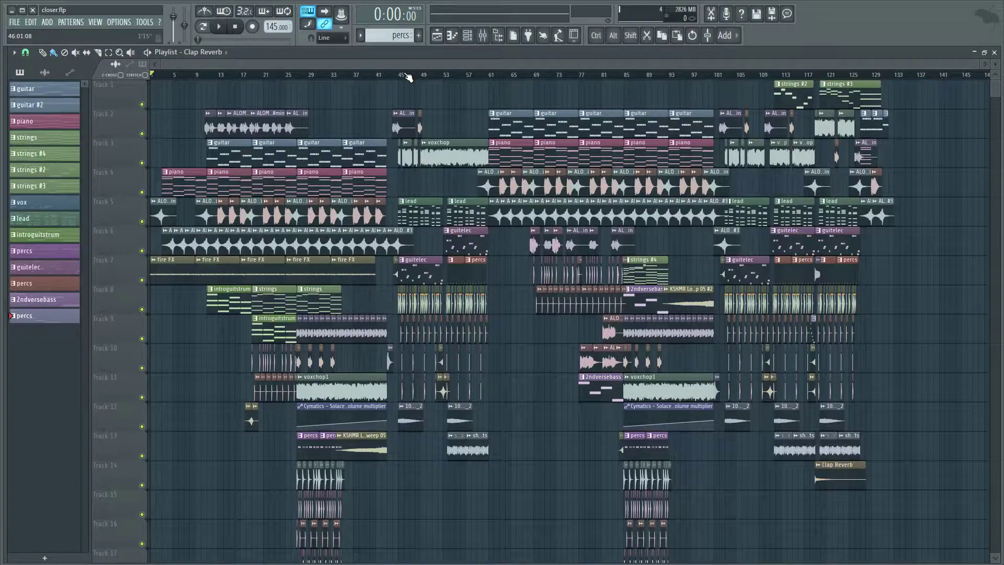
scroll(408, 77, up, 2)
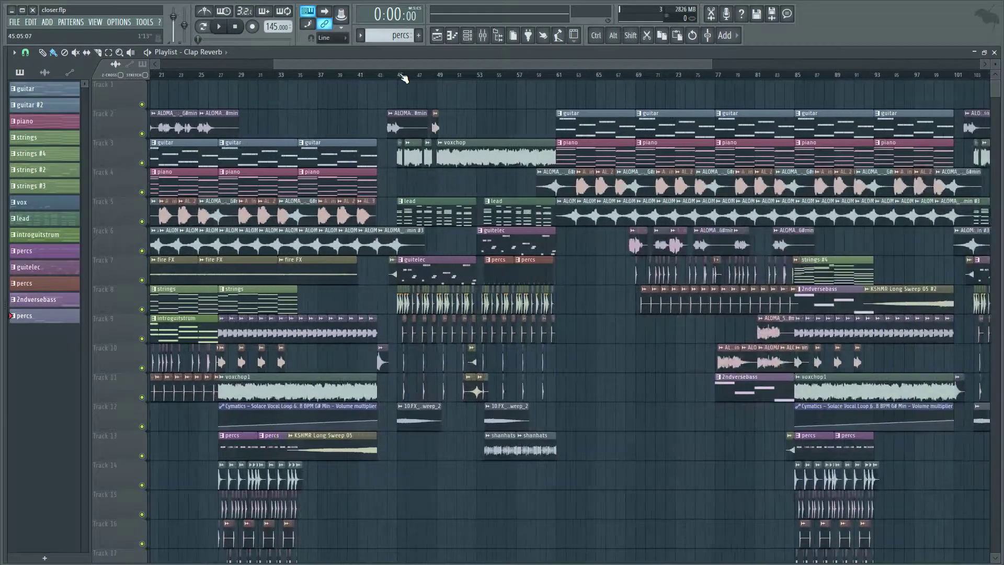
scroll(405, 83, down, 3)
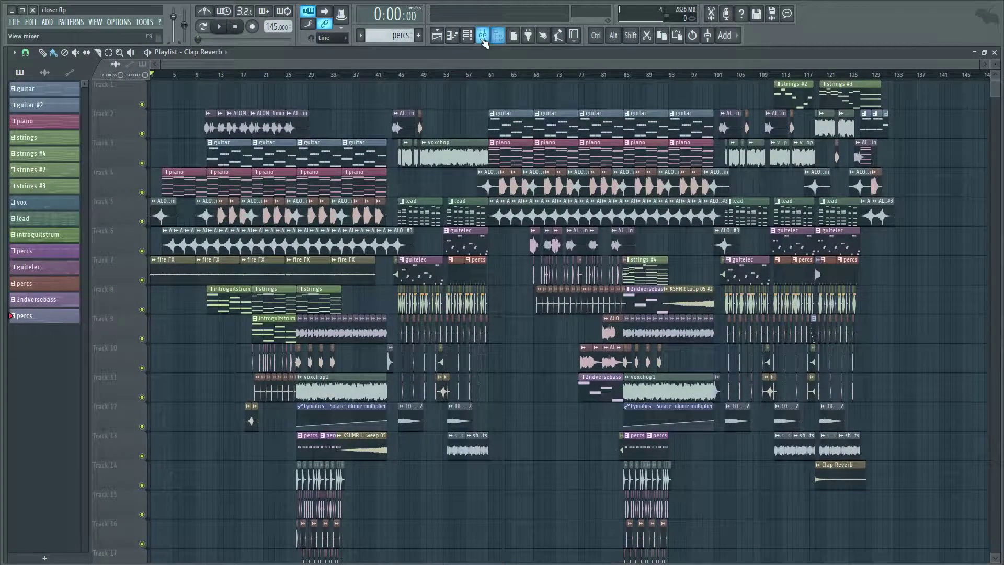
View the project's mixer tracks and return to the playlist arrangement.
click(483, 35)
scroll(641, 109, right, 5)
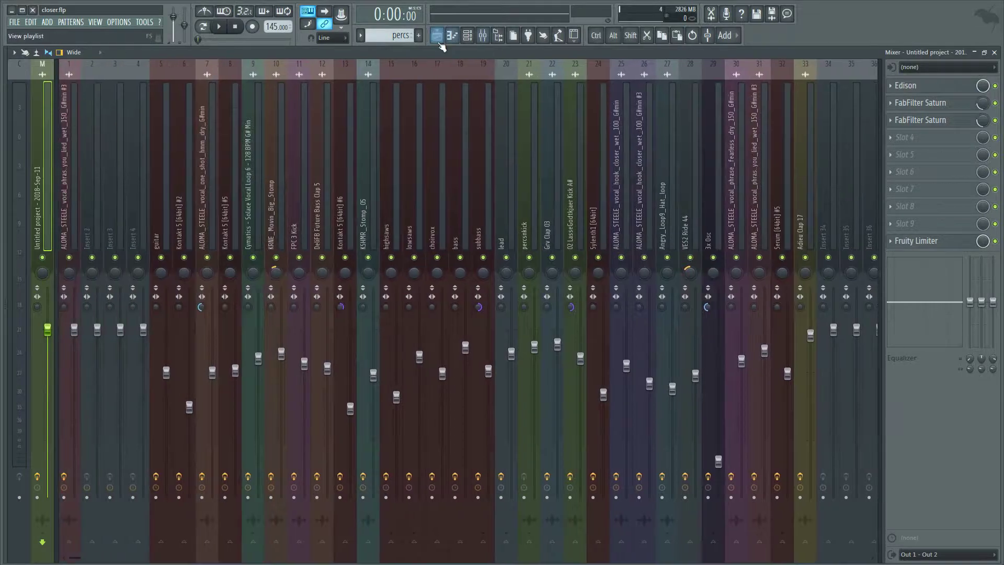
click(437, 36)
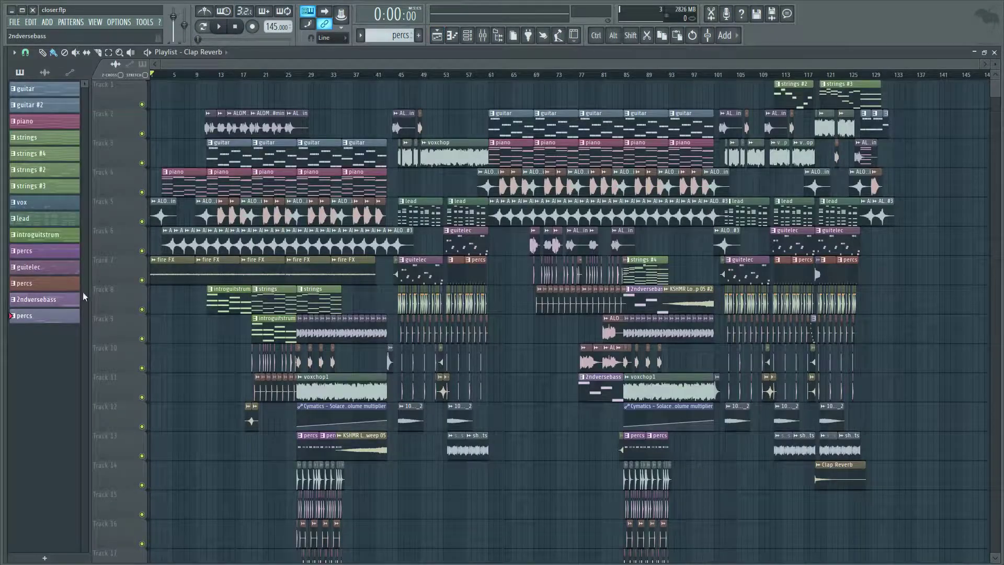
Solo Track 5 in the playlist and unmute Track 6 so both vocal tracks play together.
scroll(270, 84, up, 4)
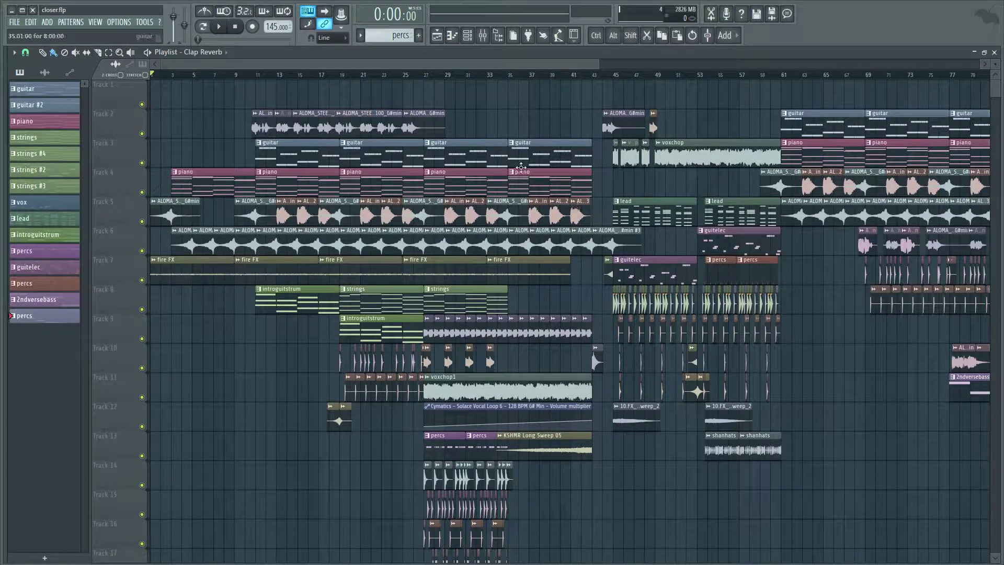
drag(598, 61, 709, 77)
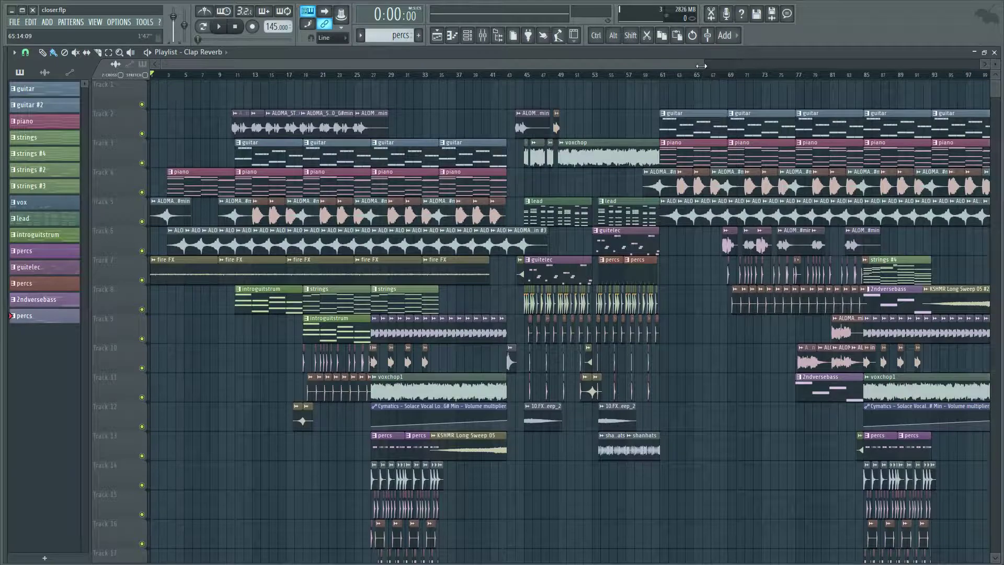
drag(703, 65, 673, 63)
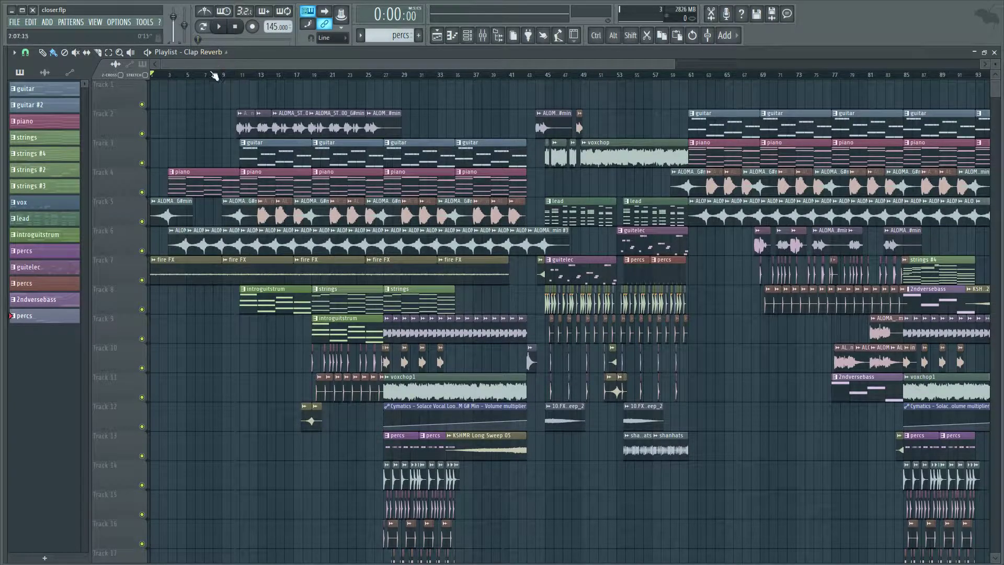
right_click(142, 222)
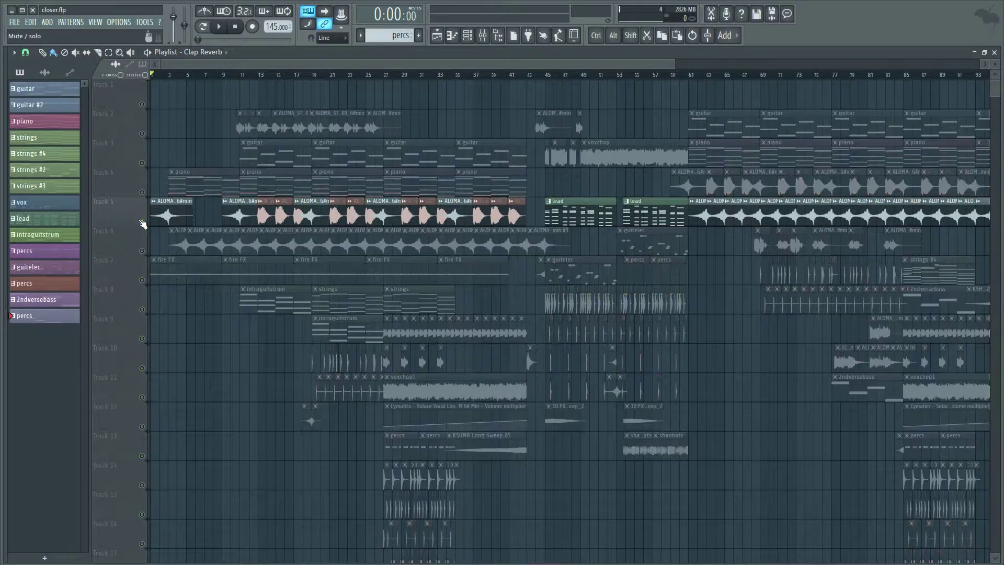
click(142, 251)
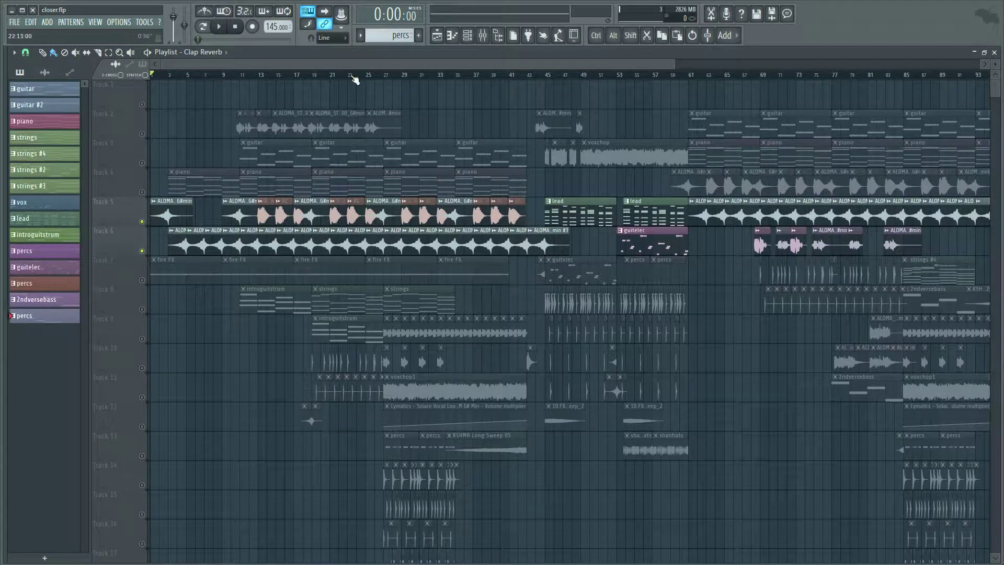
Inspect the sample settings of the first two reversed vocal FX clips on Track 6, and save the project.
scroll(227, 178, down, 3)
scroll(227, 177, up, 3)
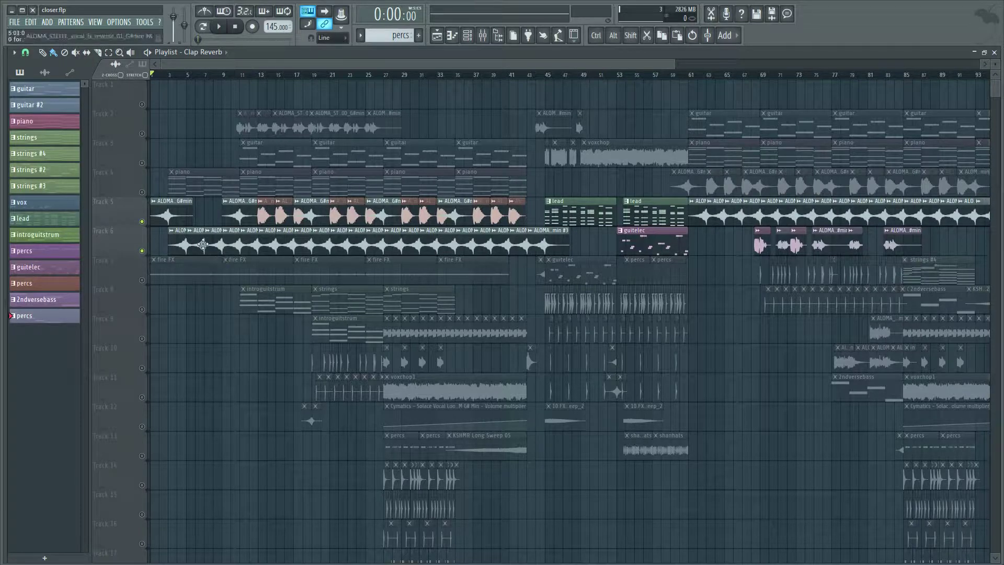
double_click(177, 242)
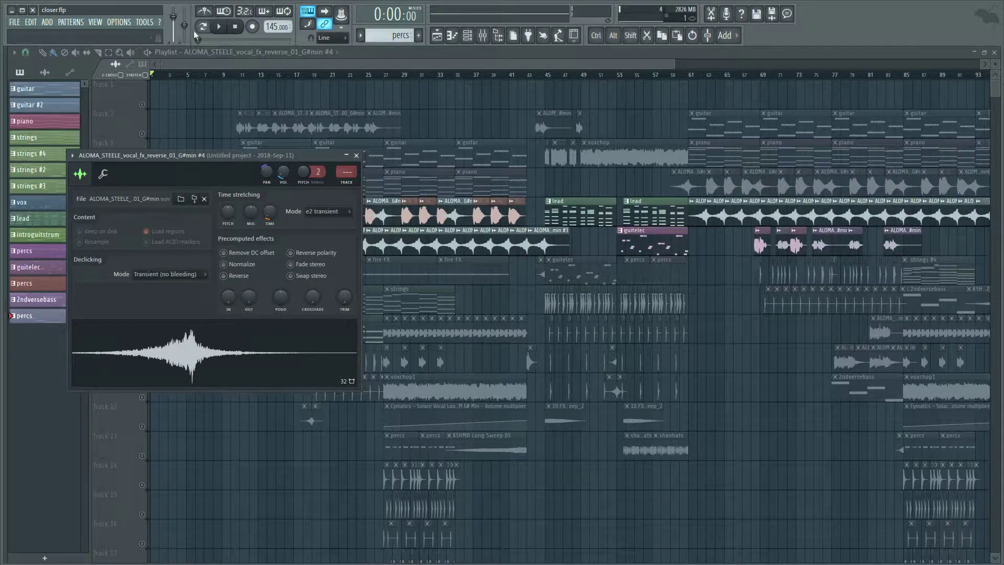
click(356, 156)
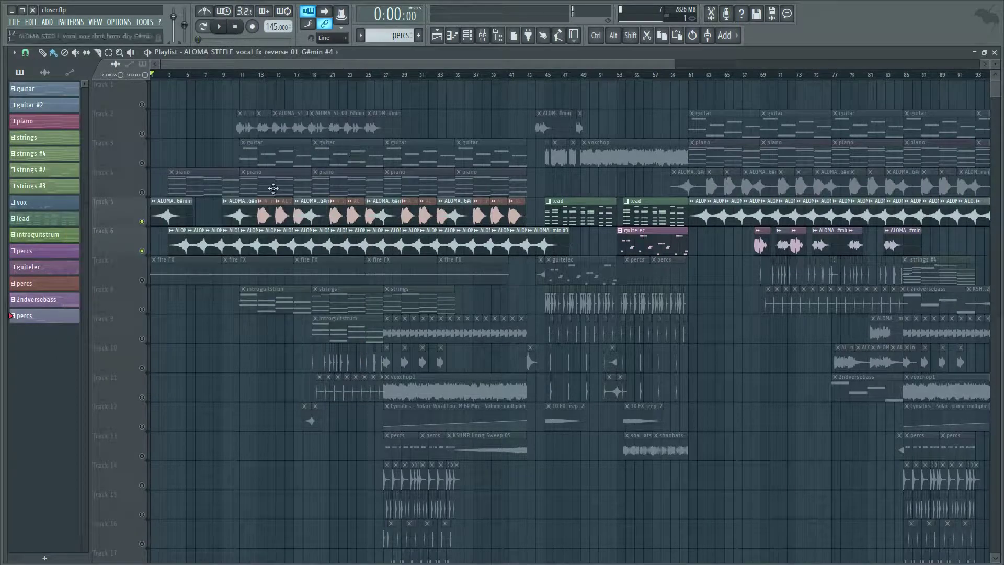
double_click(198, 239)
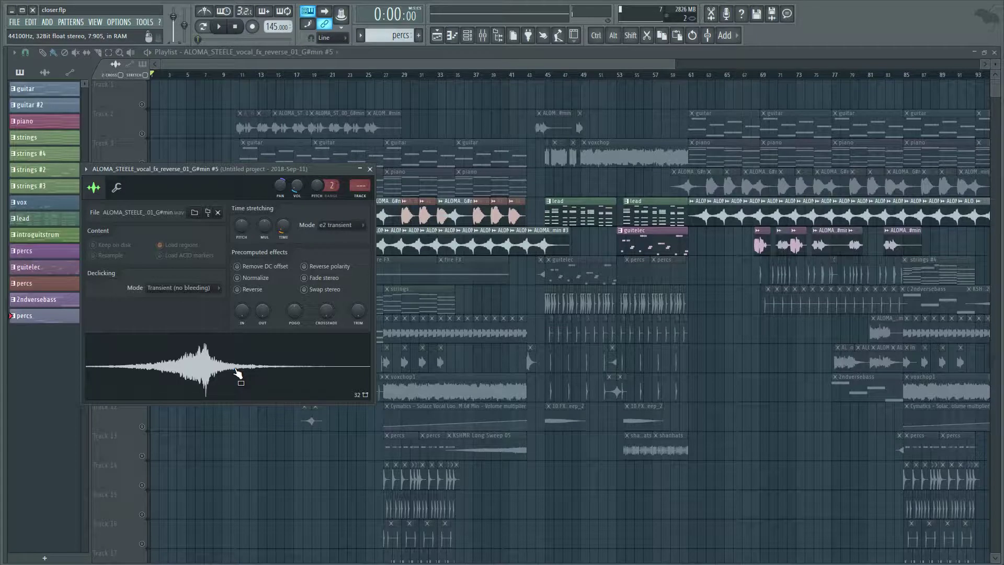
click(370, 169)
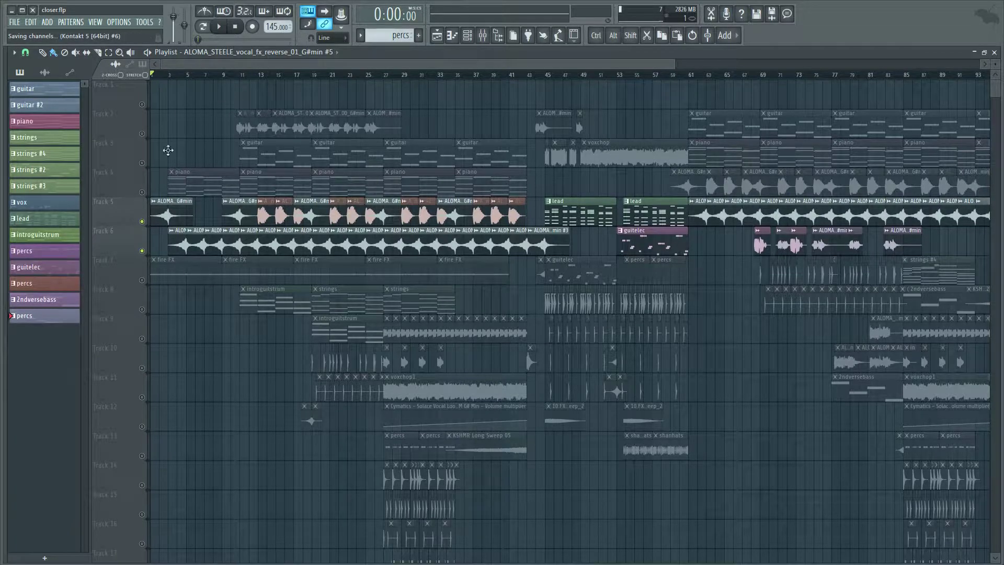
key(ctrl+s)
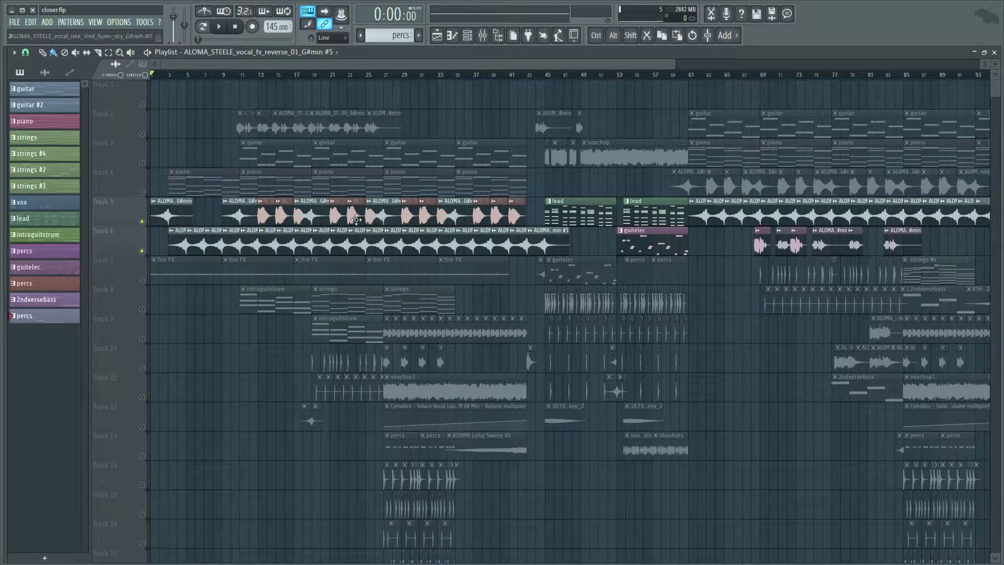
Inspect the sample settings of the three differently pitched "hmm" vocal one-shot variants on Track 5.
double_click(268, 214)
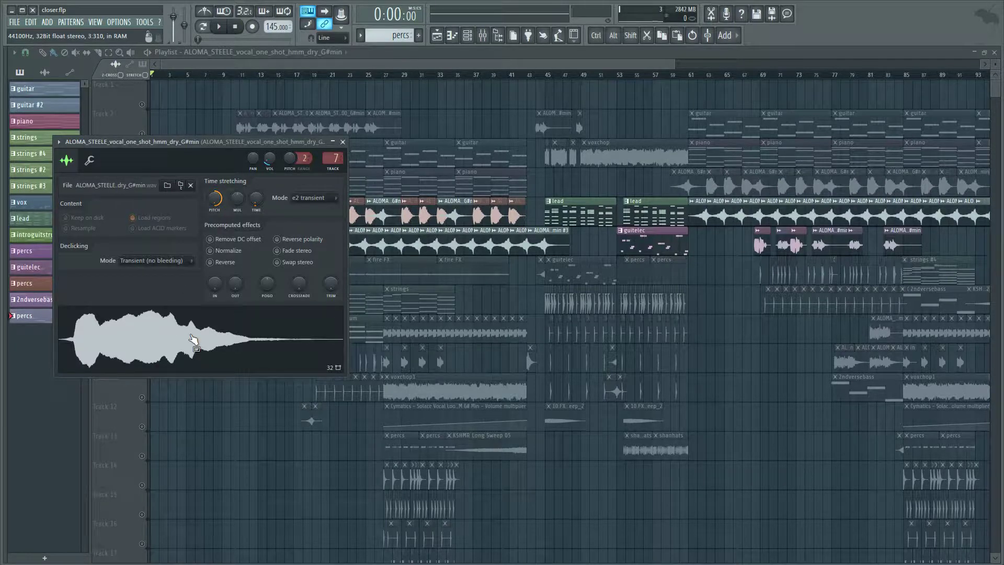
click(343, 142)
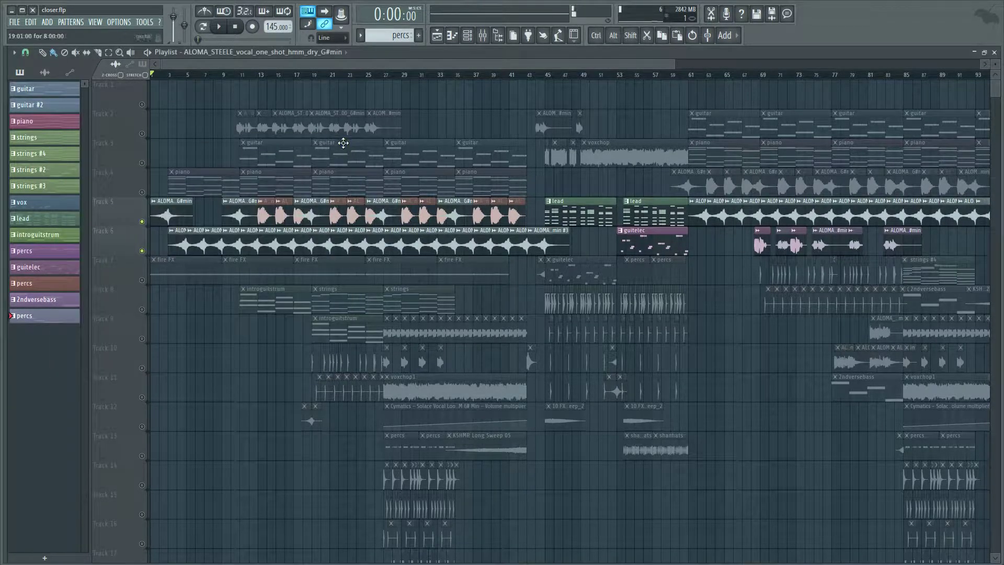
double_click(286, 211)
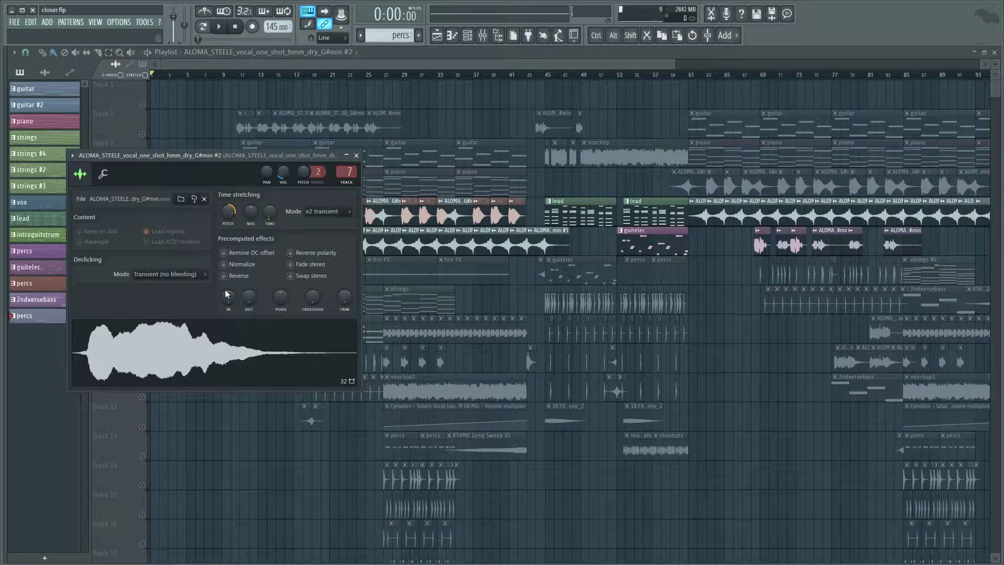
click(357, 155)
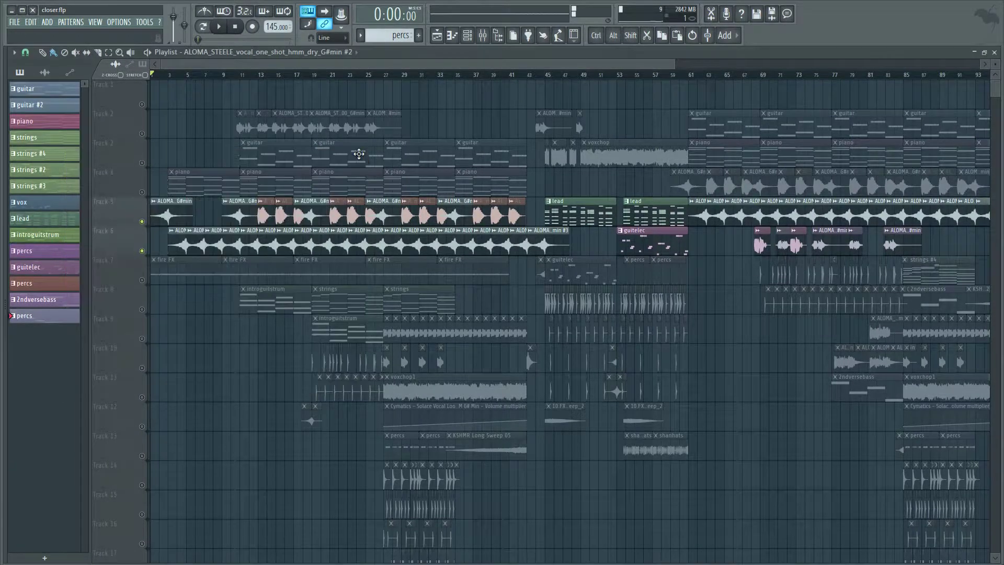
double_click(516, 214)
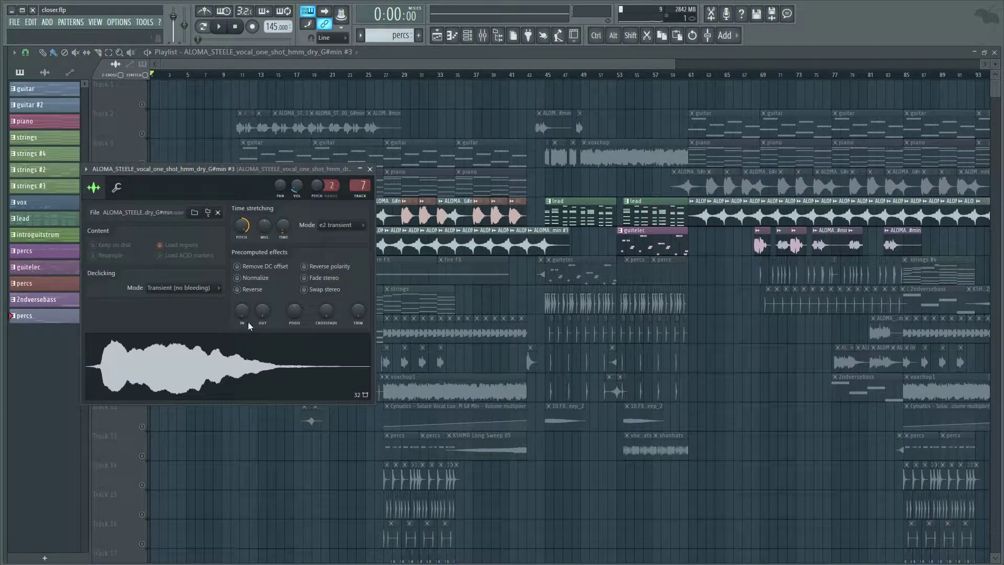
click(369, 169)
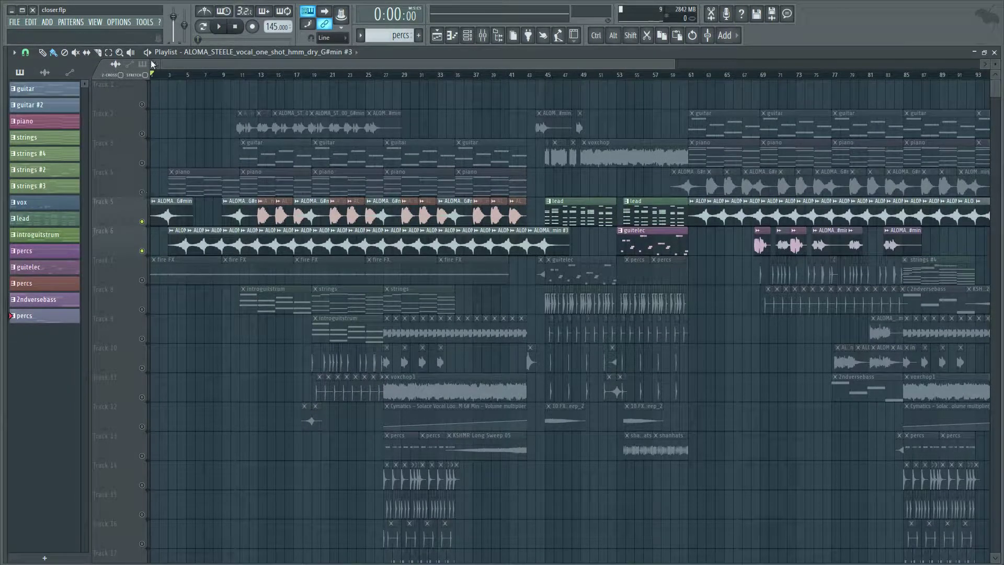
Play the vocal clips on Tracks 5 and 6 from the start, and unmute Track 4 with the piano clips.
click(220, 27)
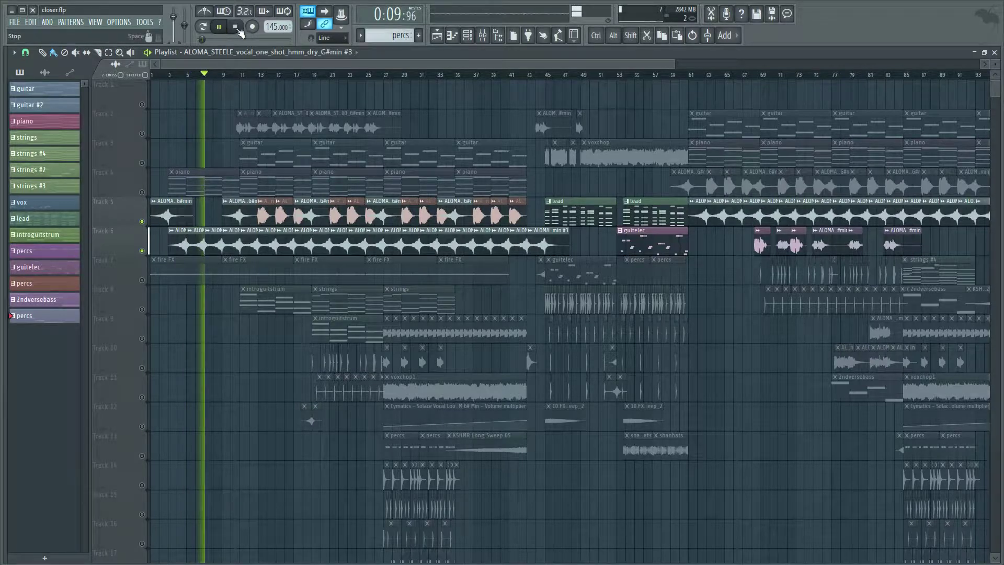
click(237, 28)
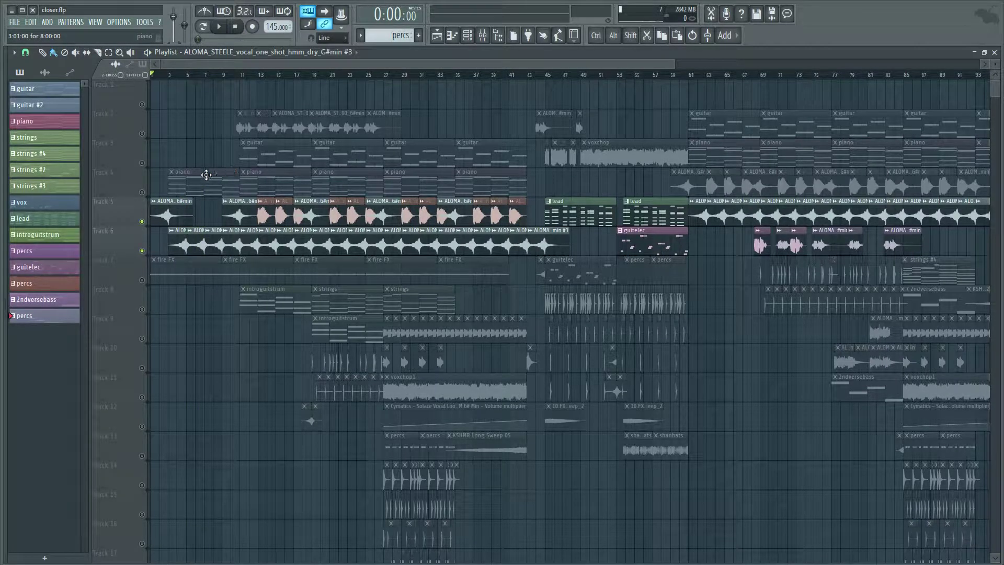
click(141, 192)
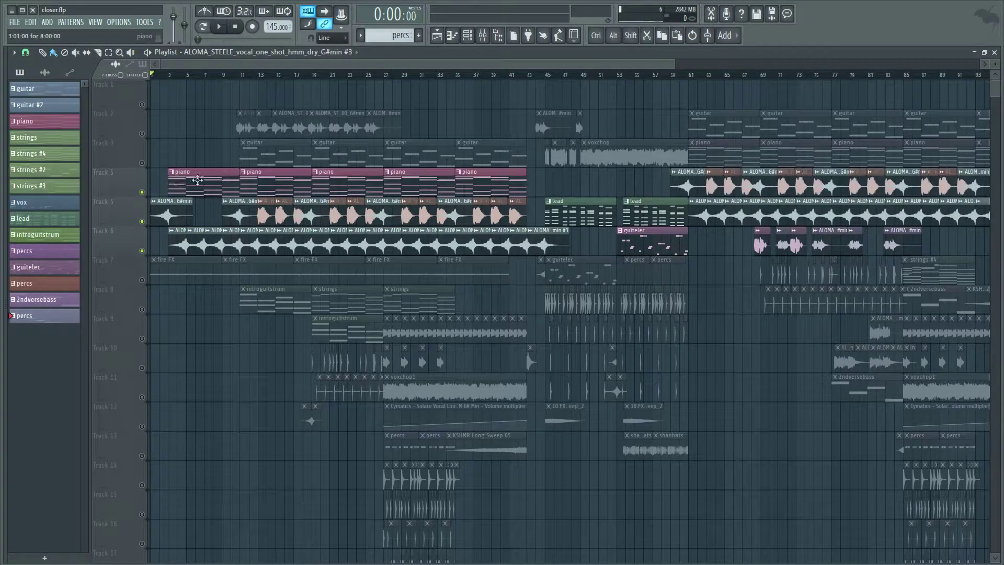
Select the piano pattern and show the full Kontakt 5 #2 instrument window for its channel.
click(477, 34)
click(476, 34)
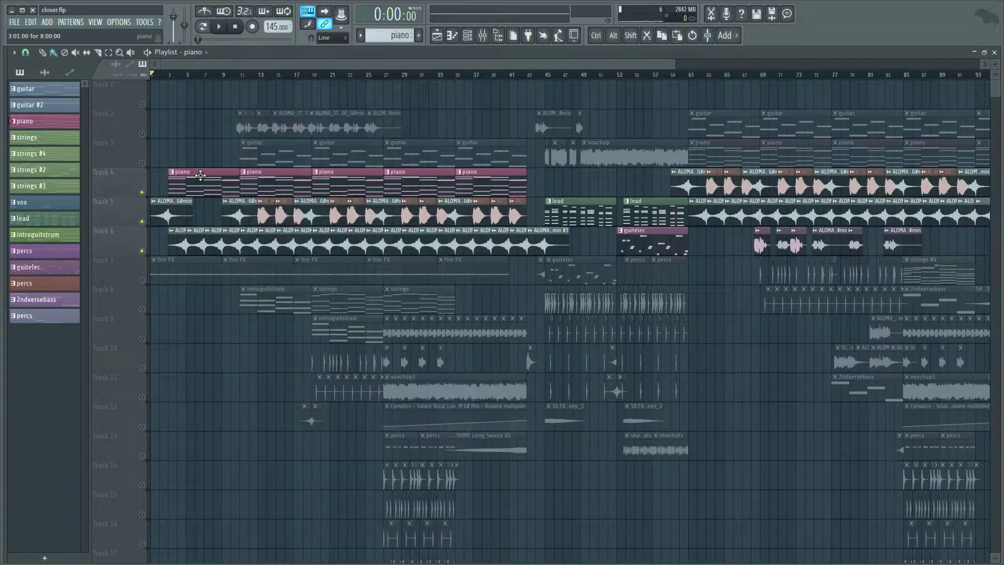
click(476, 31)
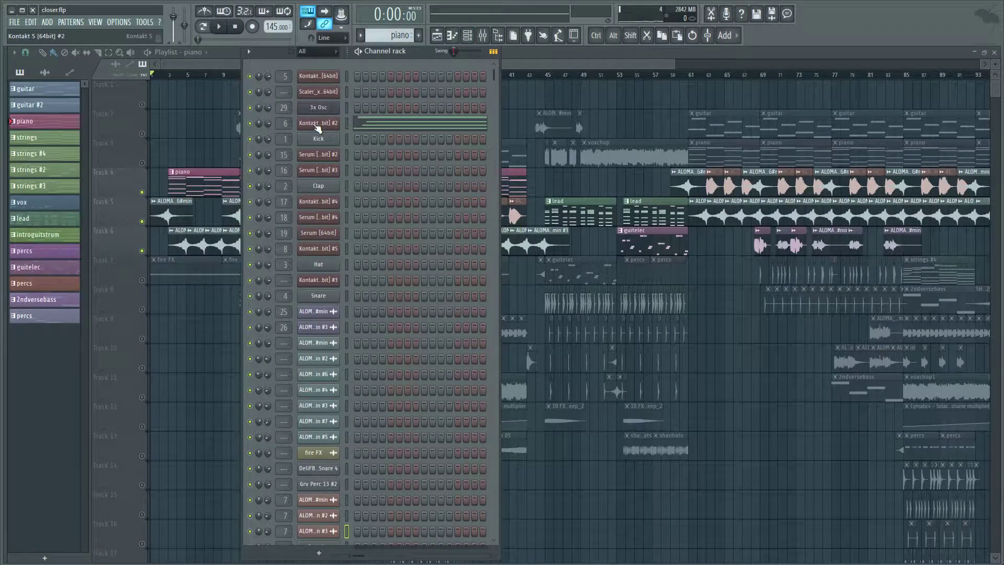
click(317, 129)
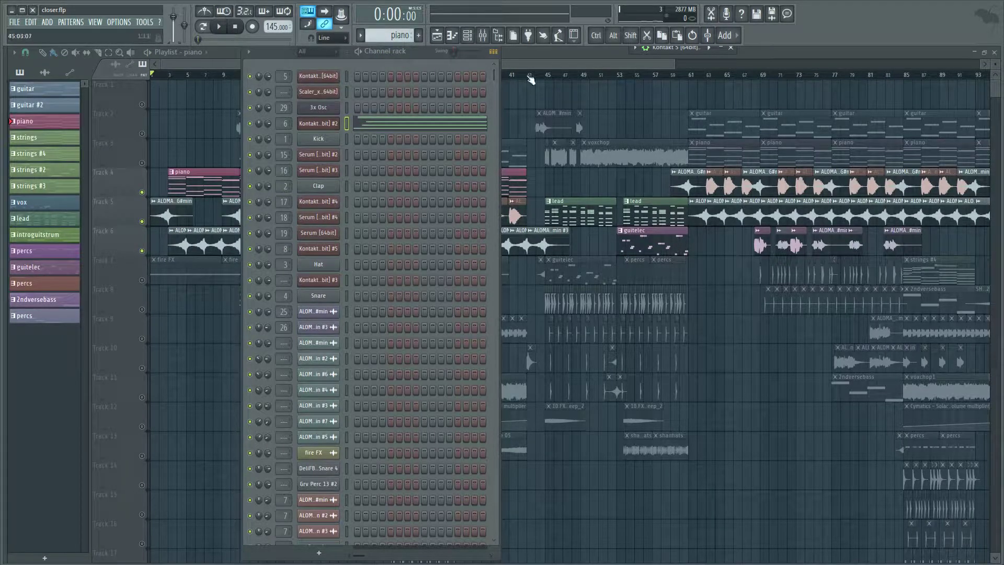
click(722, 48)
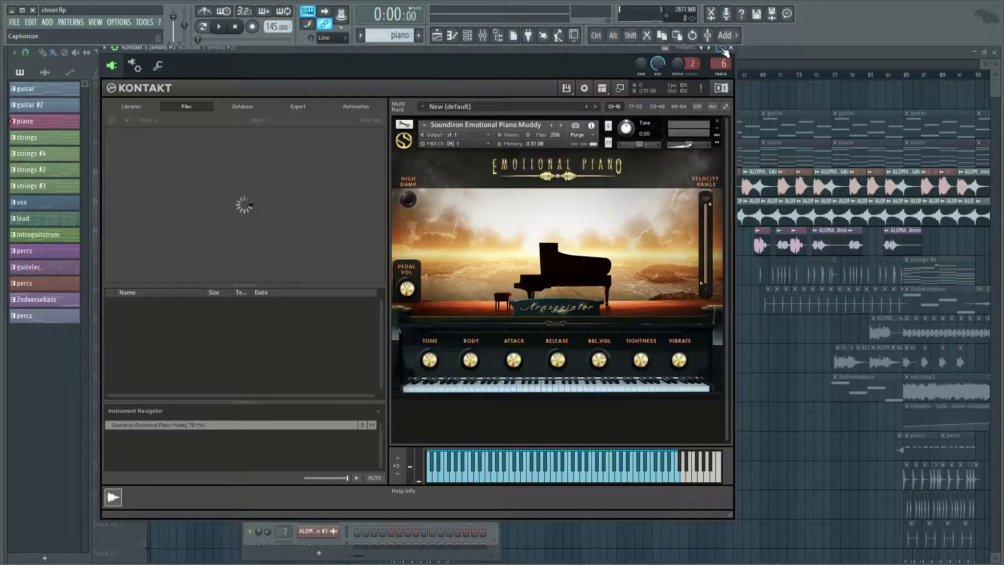
Browse Kontakt's libraries to Emotional Piano and list the instruments in its FX folder.
click(133, 106)
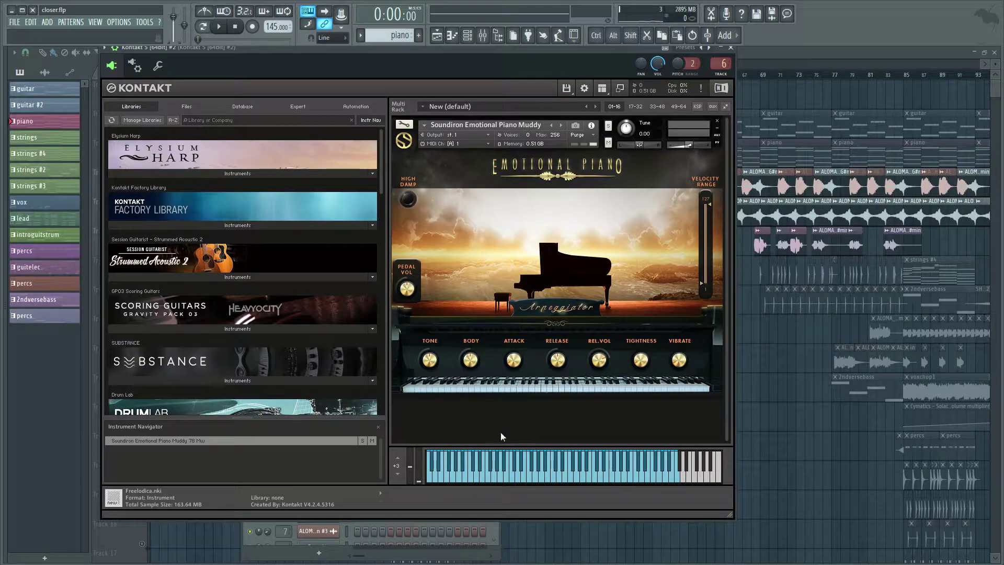
drag(381, 180, 369, 348)
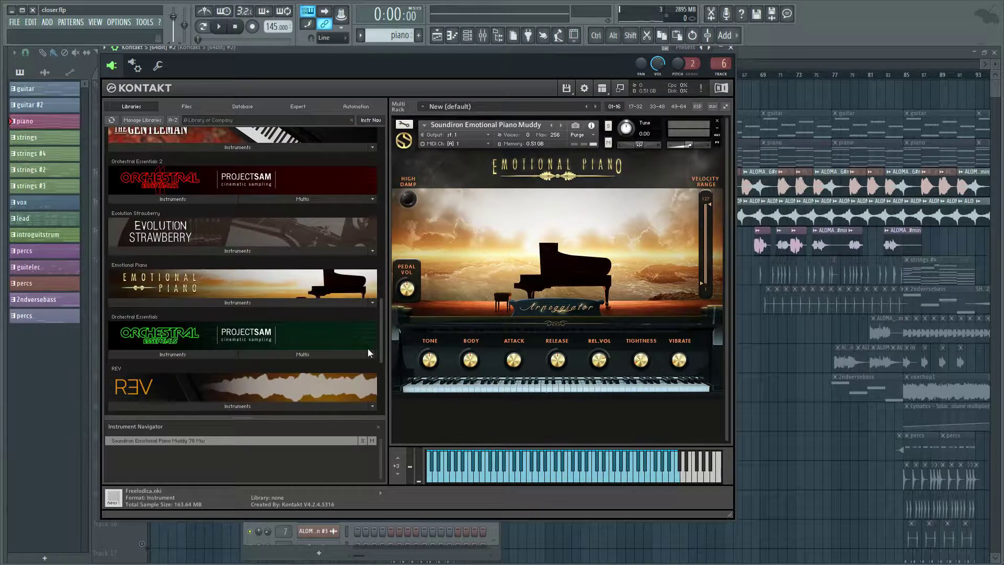
click(228, 304)
scroll(228, 304, down, 3)
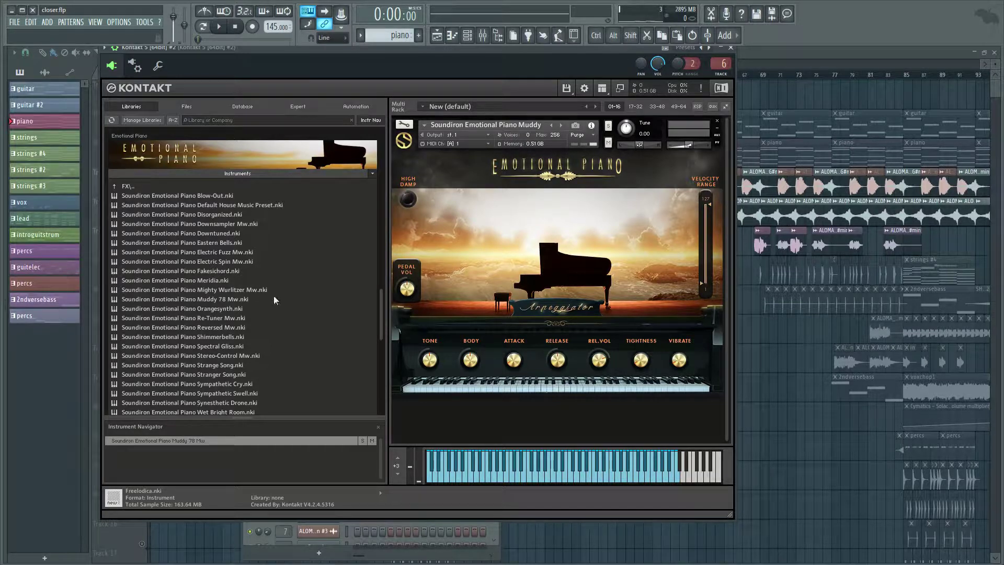
Play the piano pattern and view all its chords in the piano roll, closing its Kontakt window.
click(730, 48)
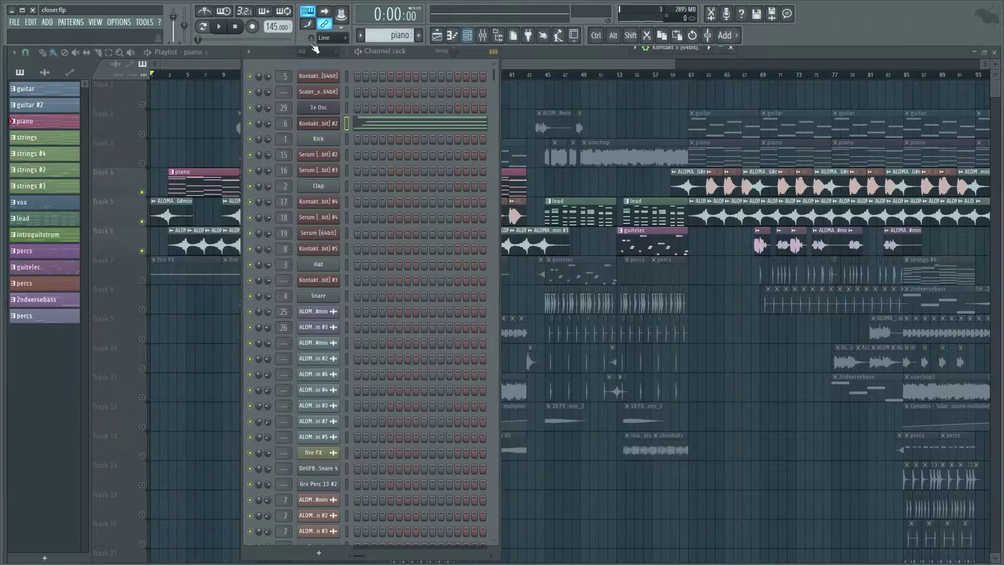
click(220, 27)
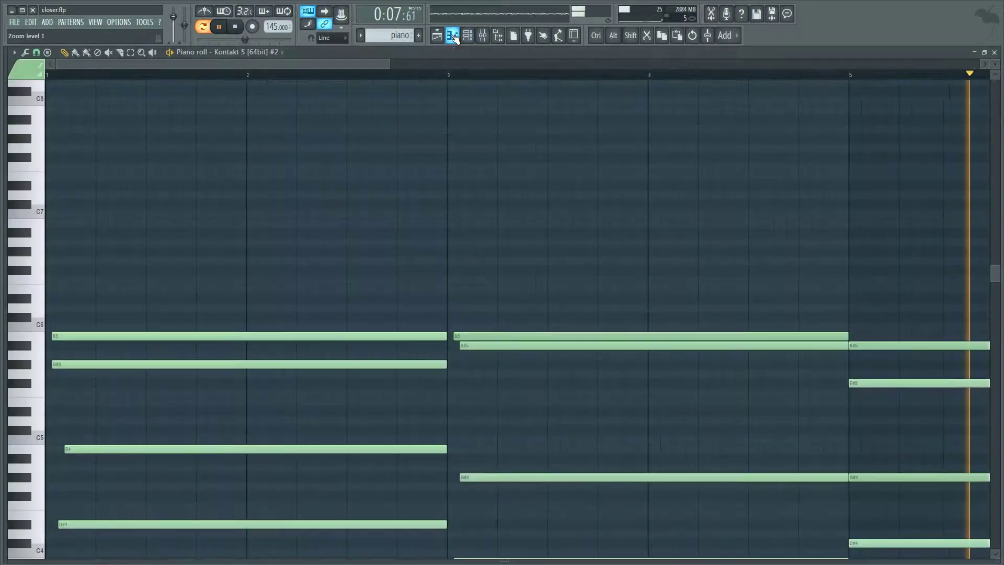
click(452, 36)
ctrl+scroll(401, 88, down, 6)
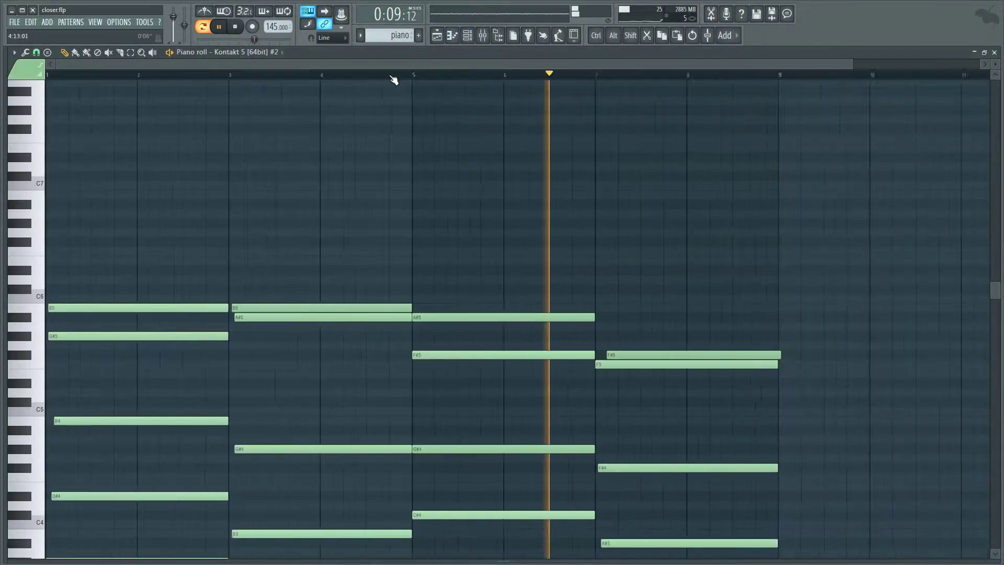
scroll(414, 114, down, 3)
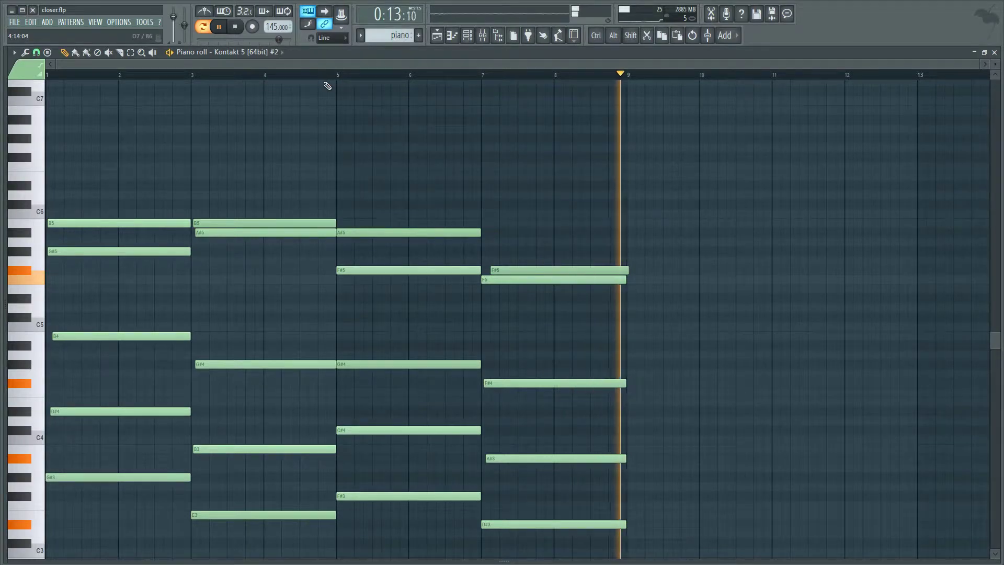
key(space)
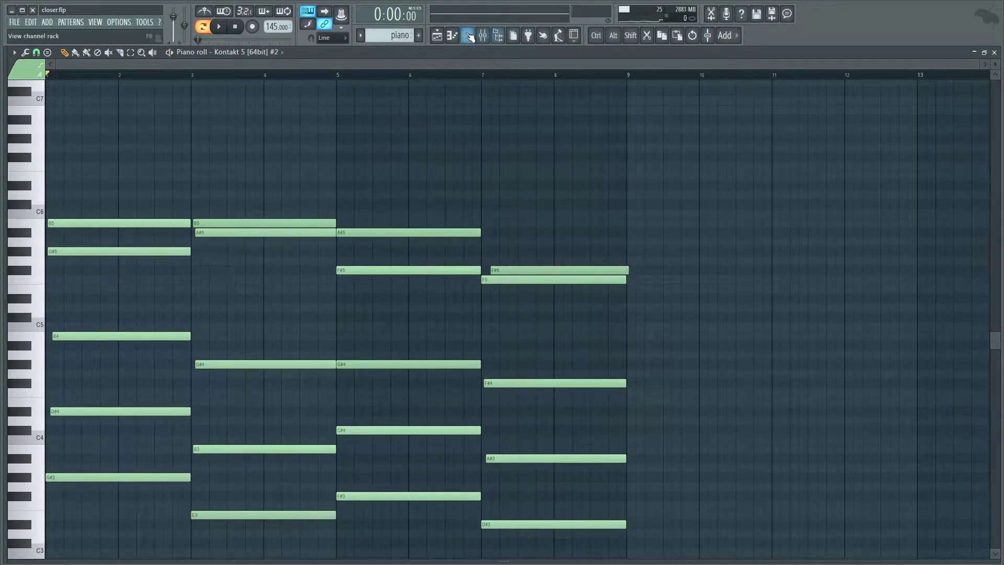
Unmute Track 3 in the playlist and show the Kontakt 5 instrument used by its guitar pattern.
click(437, 35)
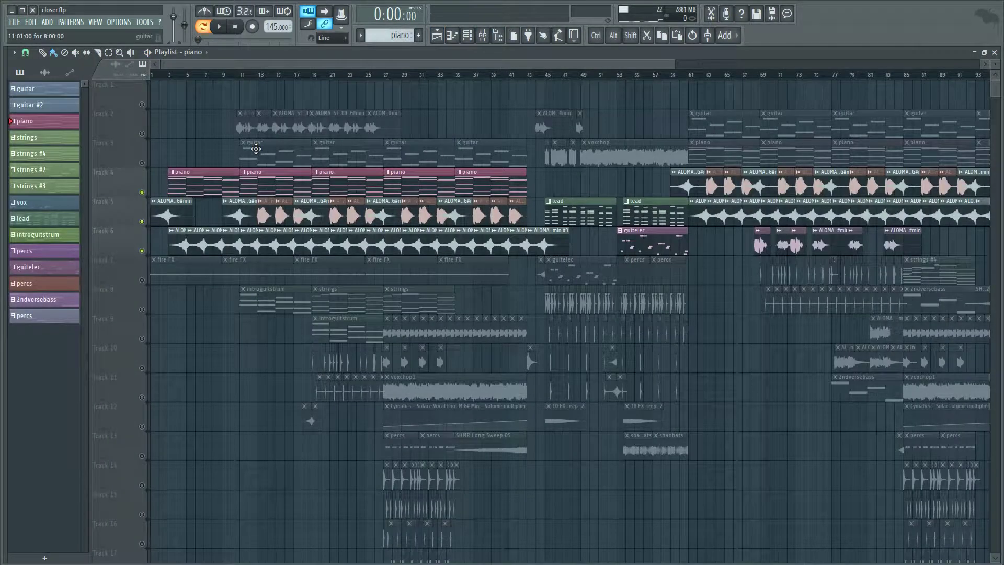
click(141, 163)
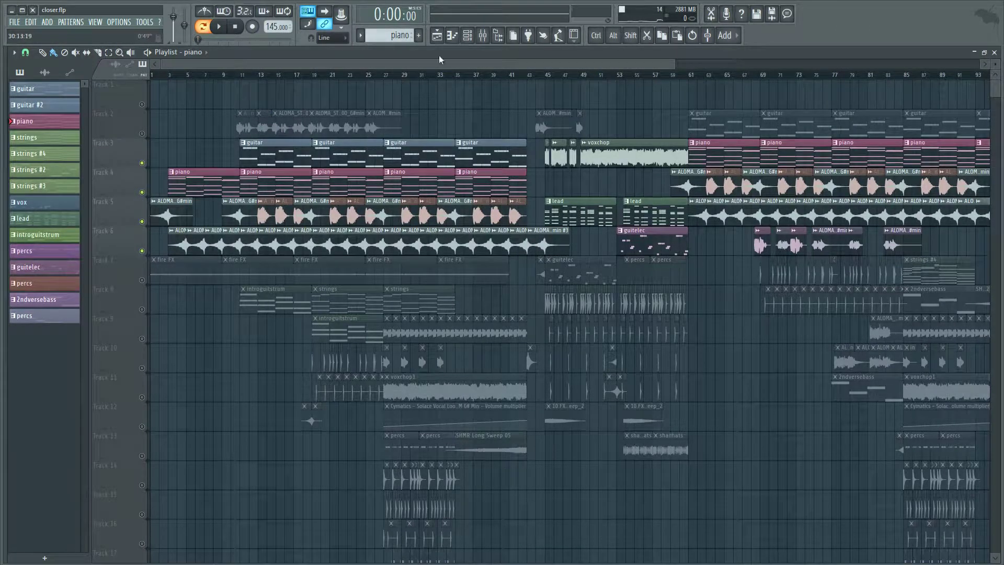
double_click(299, 141)
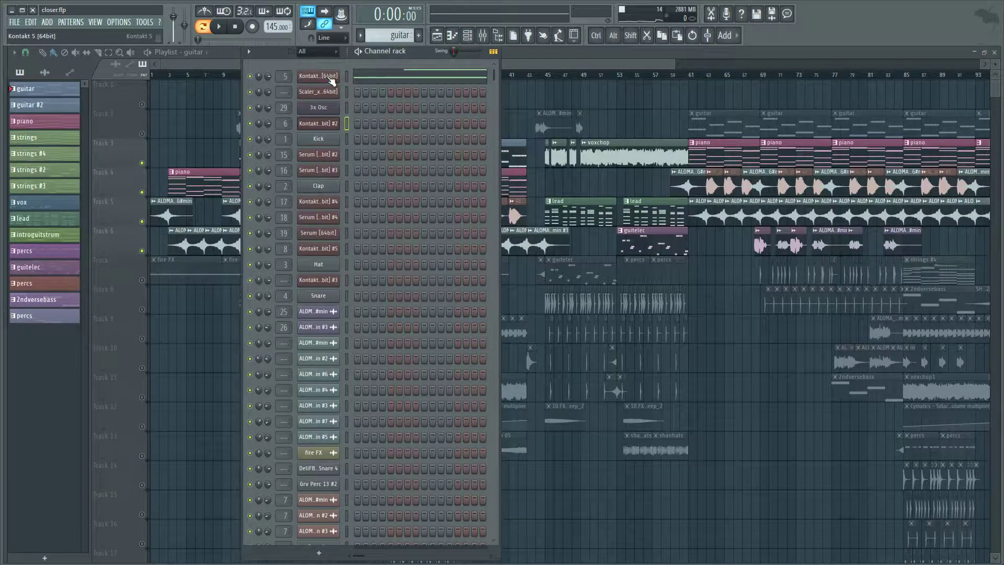
click(331, 82)
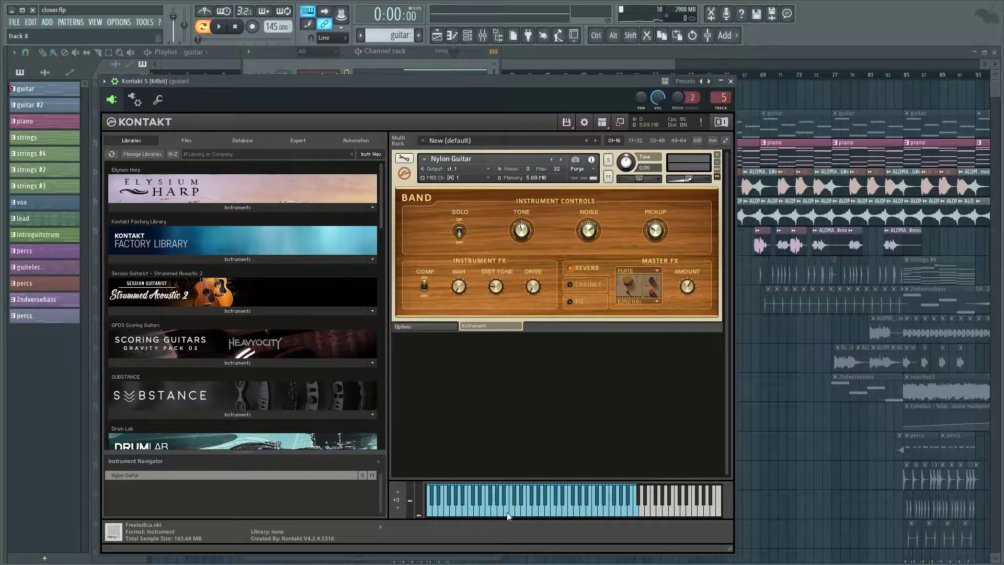
click(721, 82)
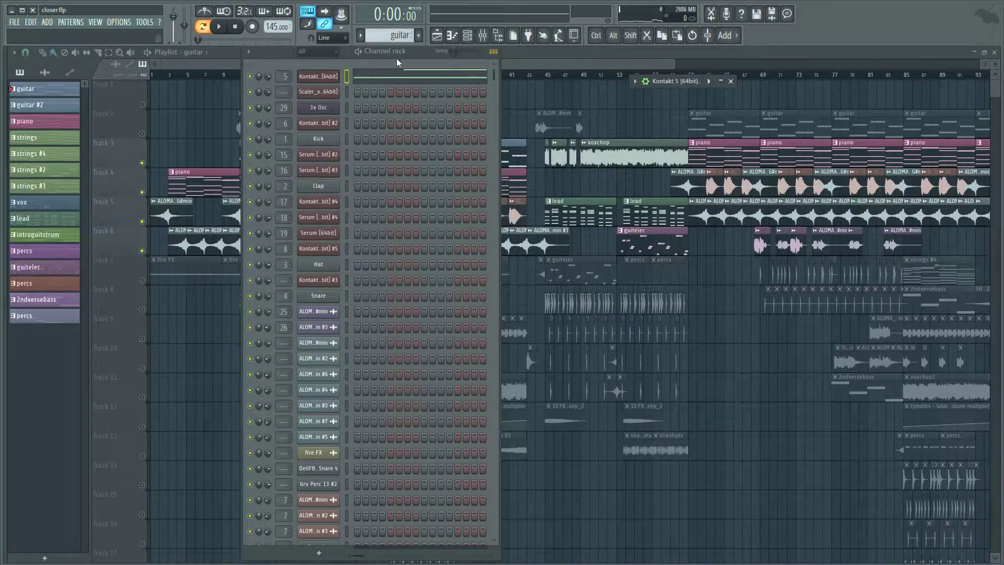
Play the guitar pattern through once while viewing its notes in the piano roll.
click(453, 36)
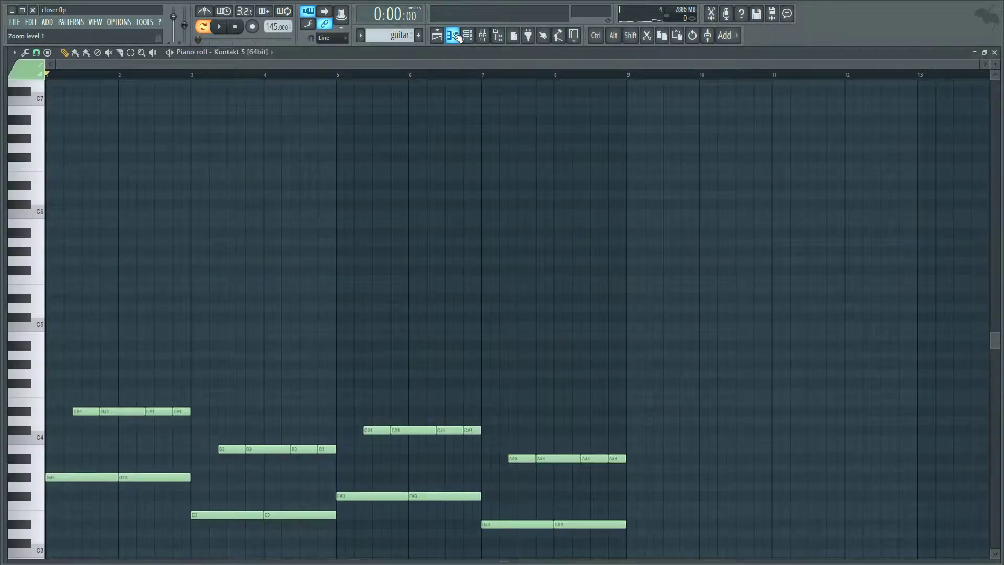
scroll(504, 192, down, 3)
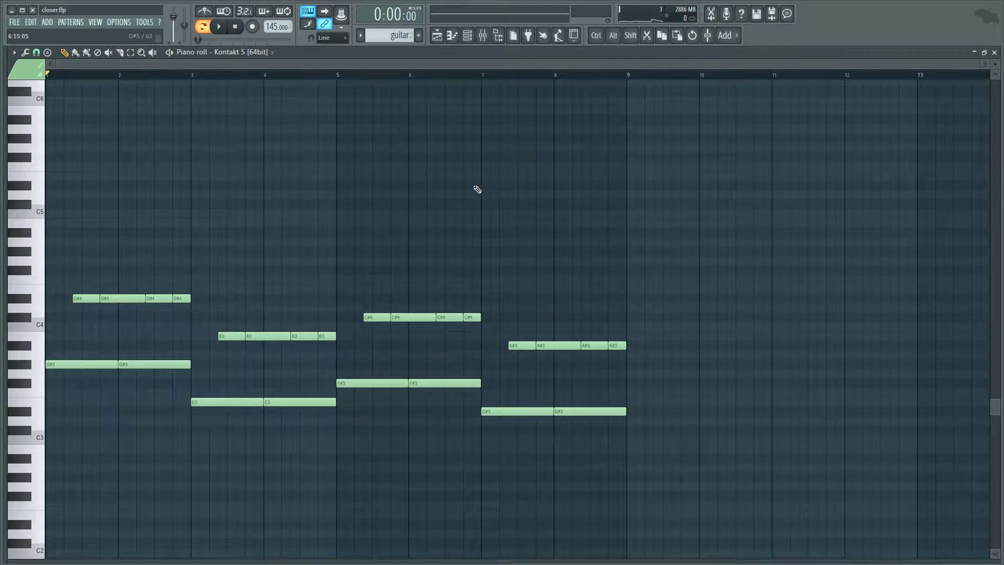
click(219, 27)
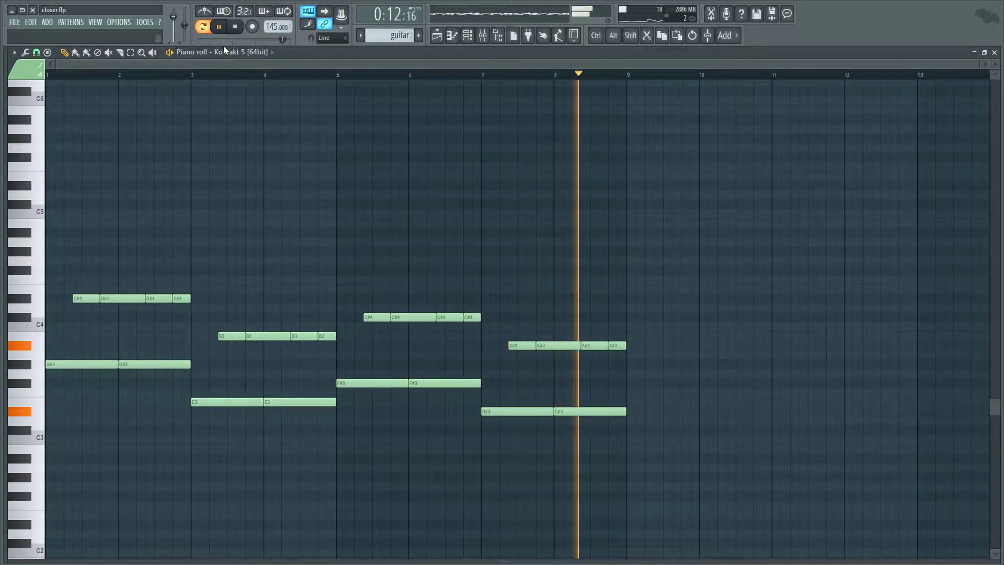
key(space)
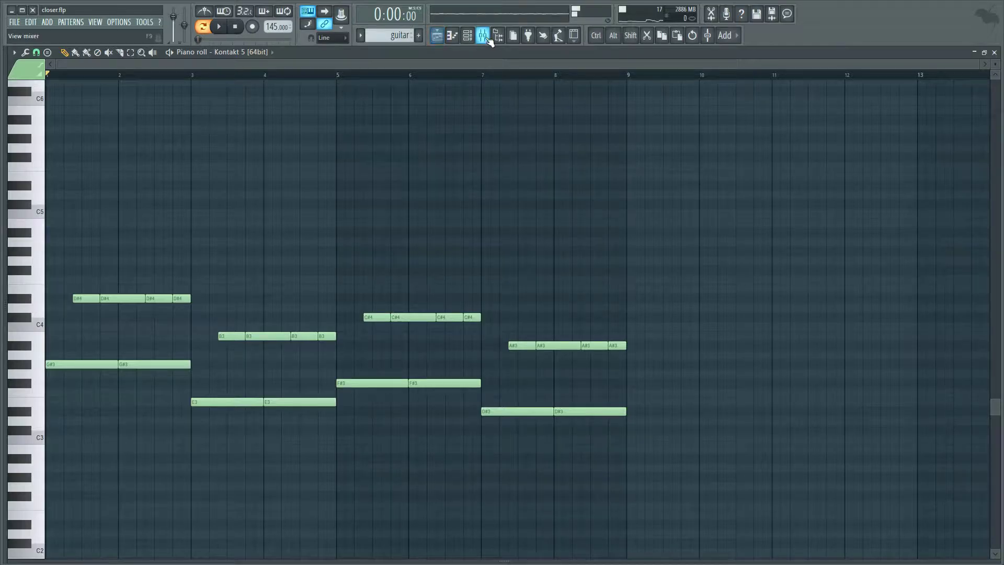
Examine the guitar insert's effects chain in the mixer, including the Fruity Stereo Shaper settings.
click(482, 35)
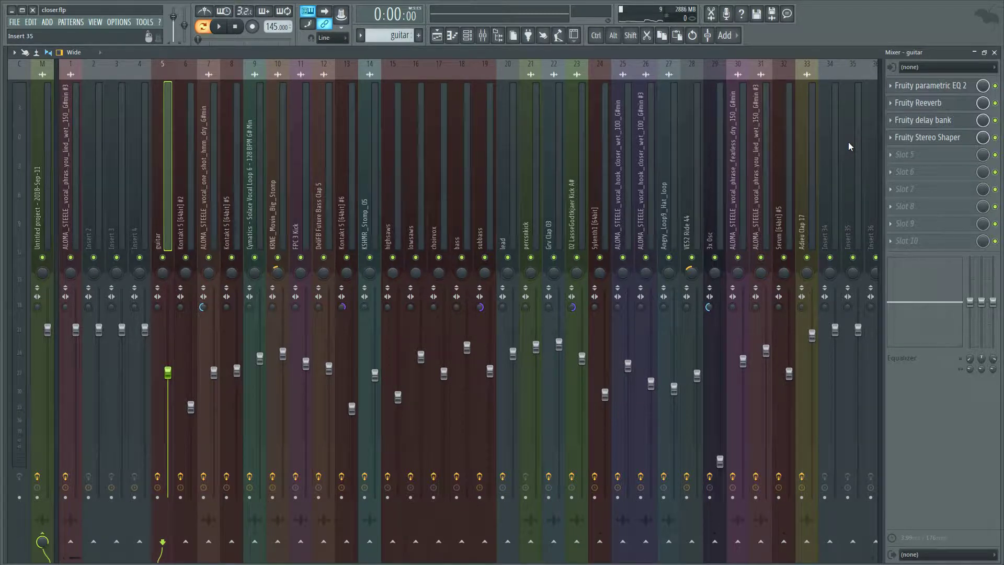
click(949, 139)
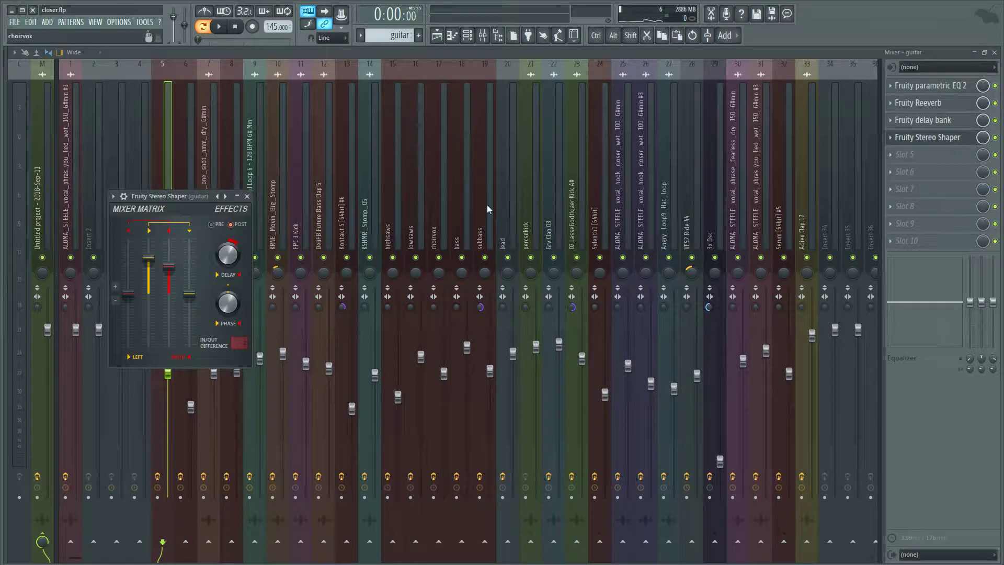
click(247, 197)
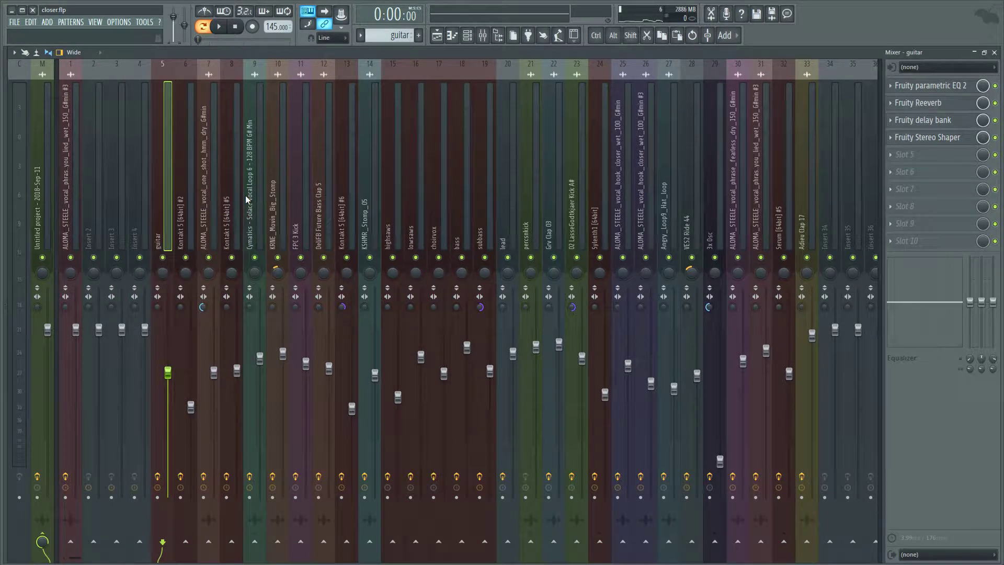
Return to the playlist and unmute Track 7 with the fire FX clips and Track 8 with introguitstrum and strings.
key(F5)
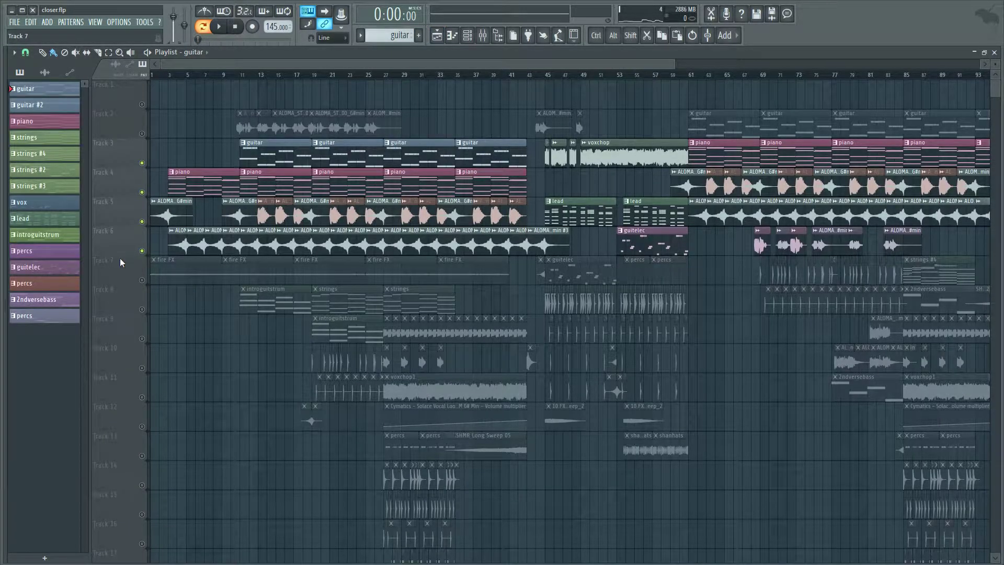
click(142, 280)
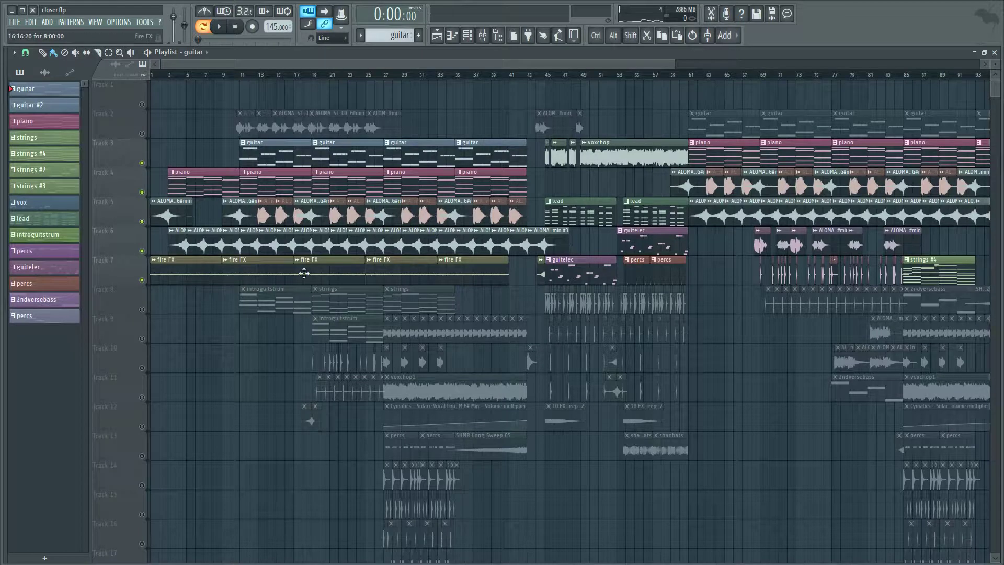
click(141, 309)
Select the introguitstrum pattern on Track 8 and inspect the Kontakt 5 #5 instrument on its channel.
click(272, 299)
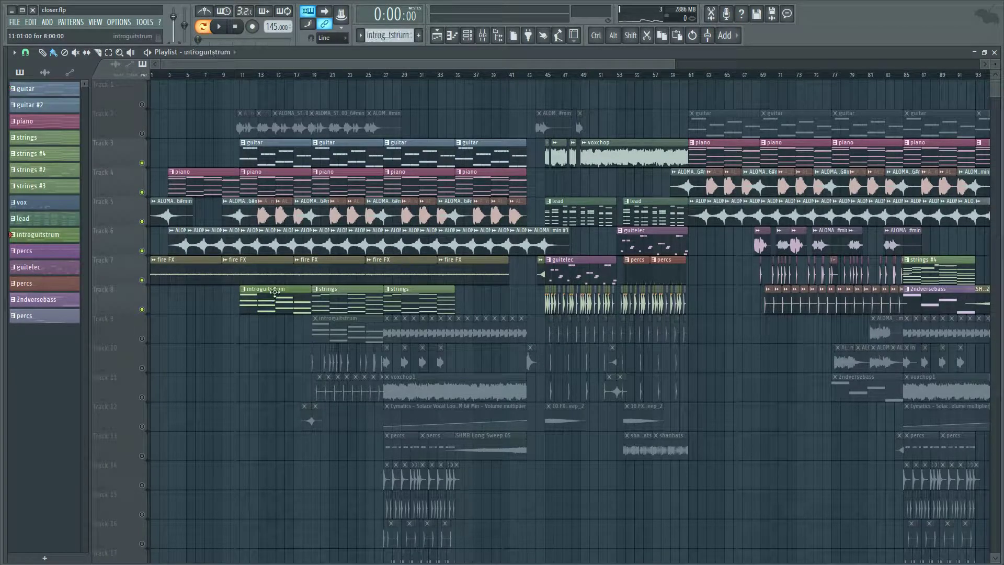
click(470, 38)
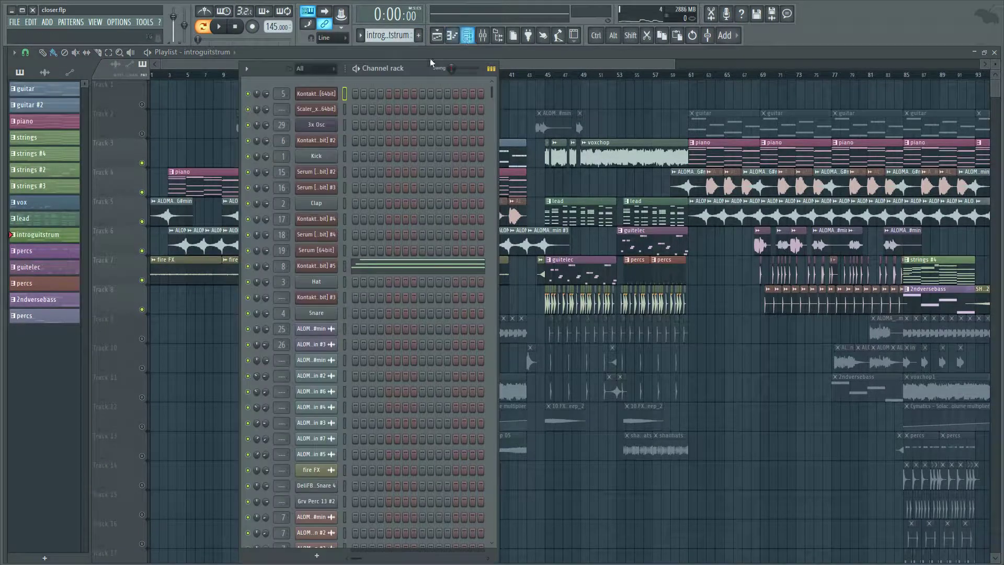
click(326, 267)
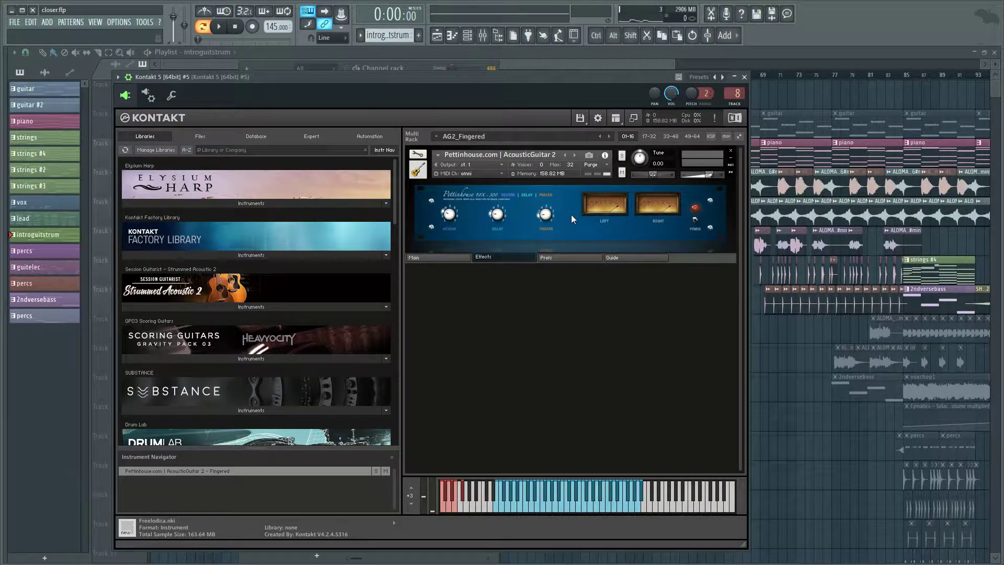
click(745, 77)
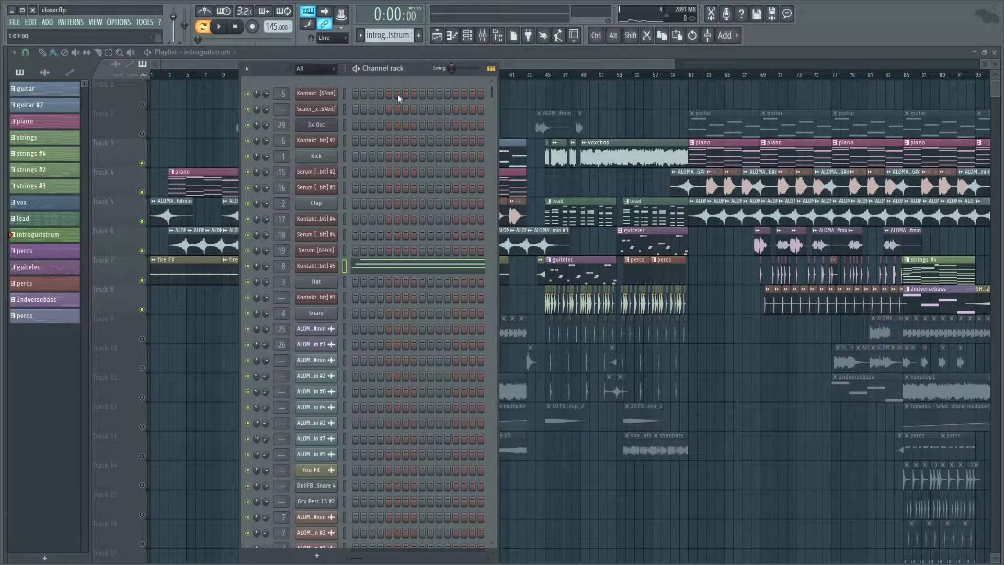
Play the introguitstrum pattern and view its chords in the piano roll.
click(452, 35)
key(space)
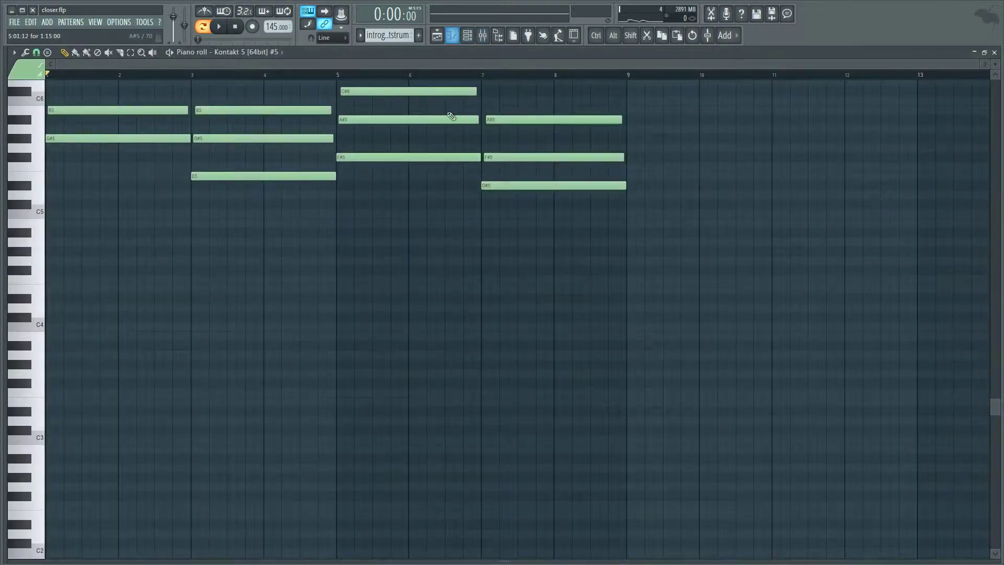
scroll(455, 123, up, 3)
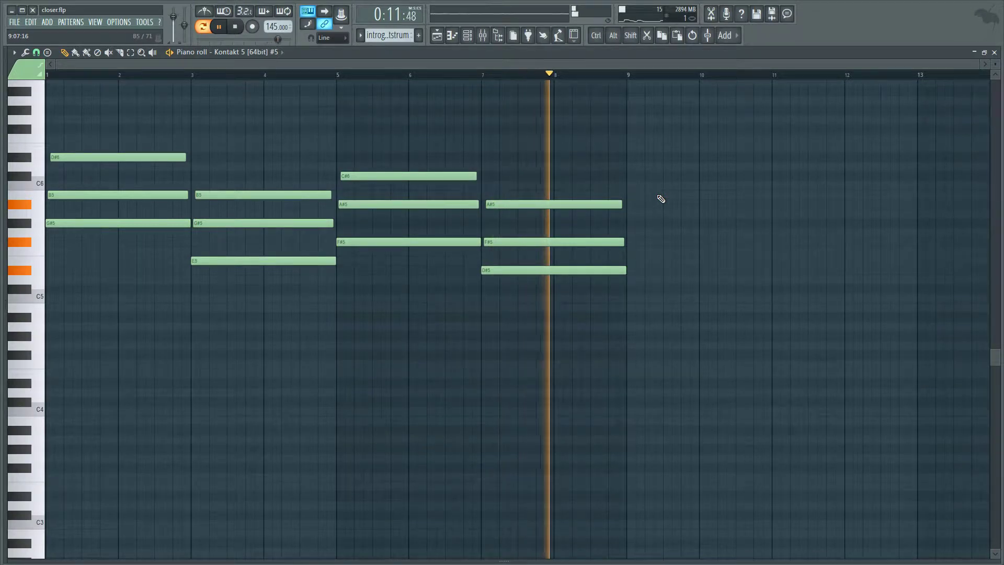
key(space)
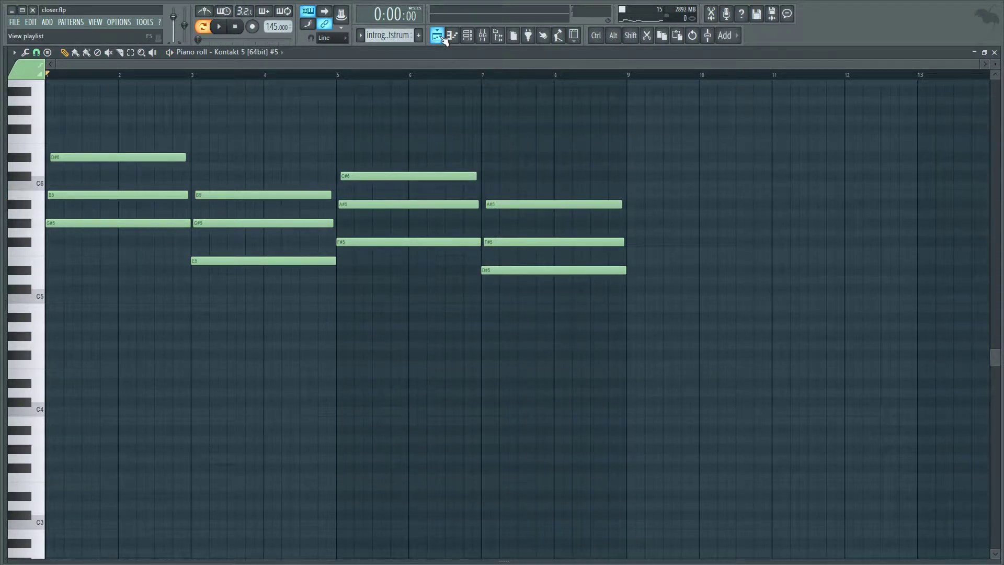
scroll(578, 148, up, 3)
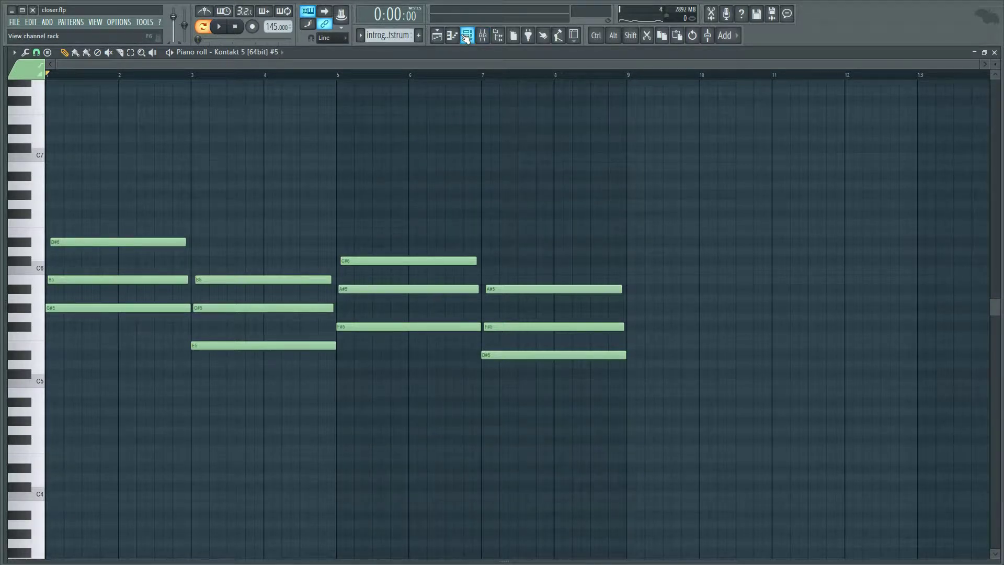
Select the strings pattern on Track 8 in the playlist and check the effects on the Kontakt 5 #5 mixer insert.
click(438, 37)
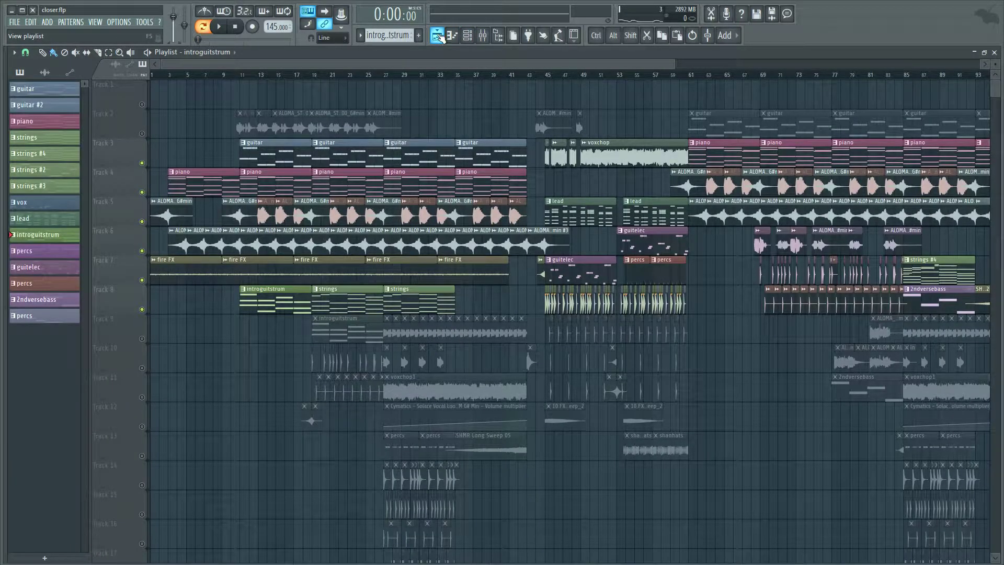
scroll(233, 220, down, 2)
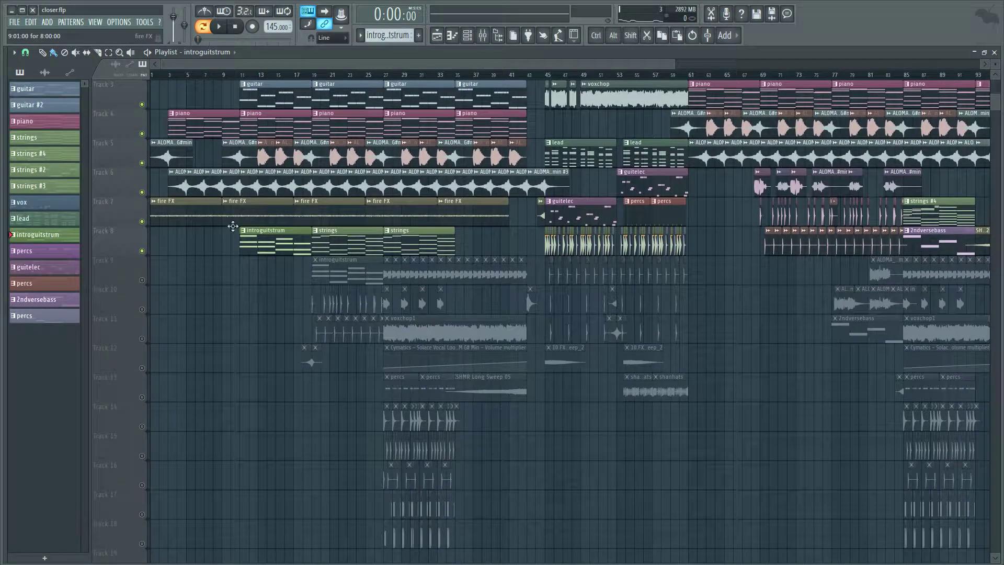
click(336, 231)
click(483, 35)
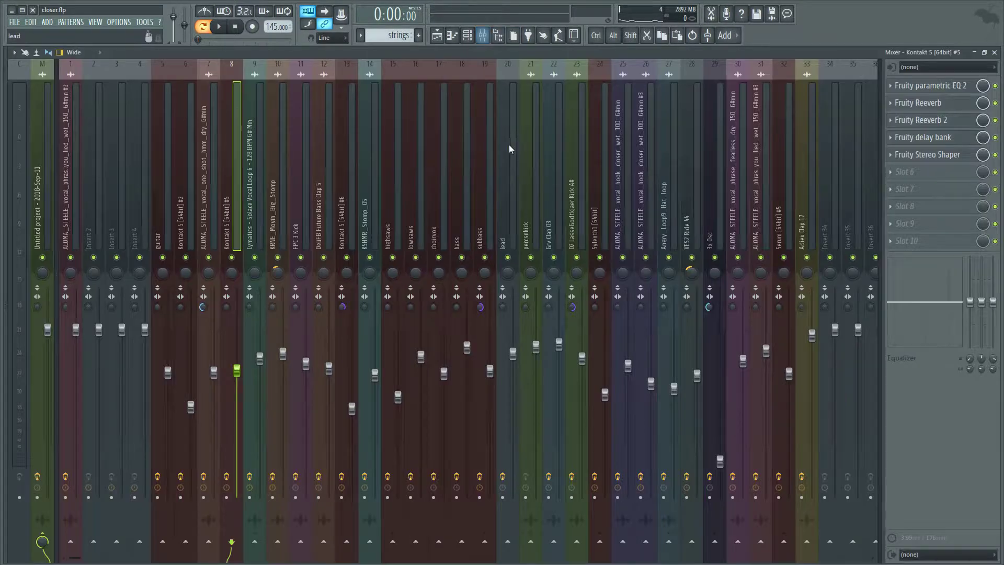
Inspect the Kontakt 5 #3 instrument on the strings pattern's channel, then close its window.
click(468, 35)
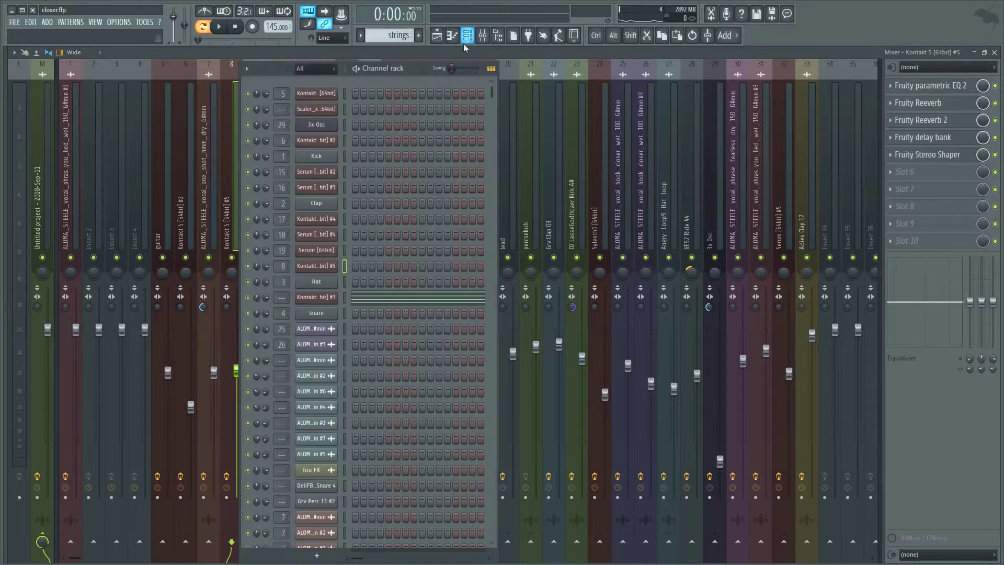
click(317, 298)
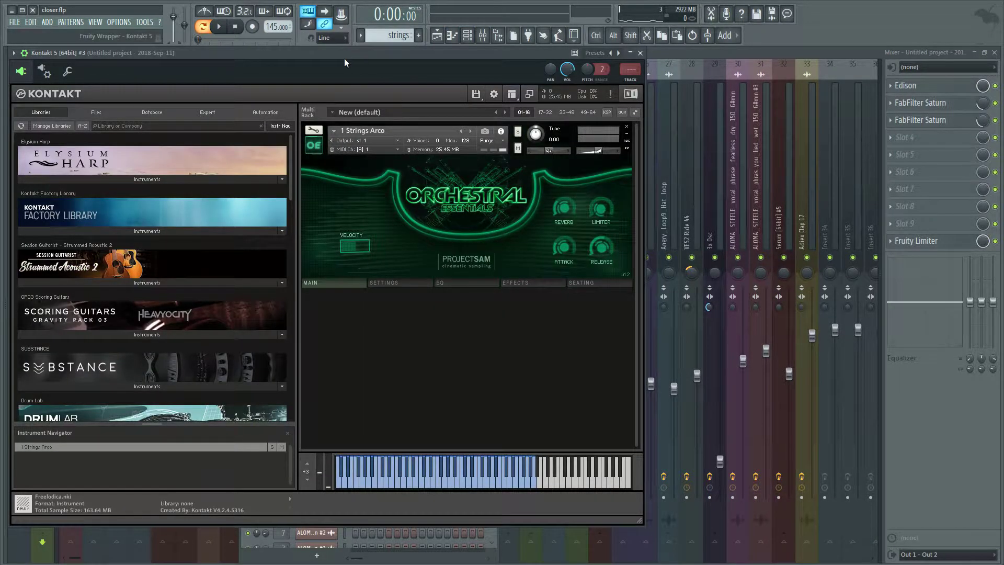
drag(344, 58, 413, 66)
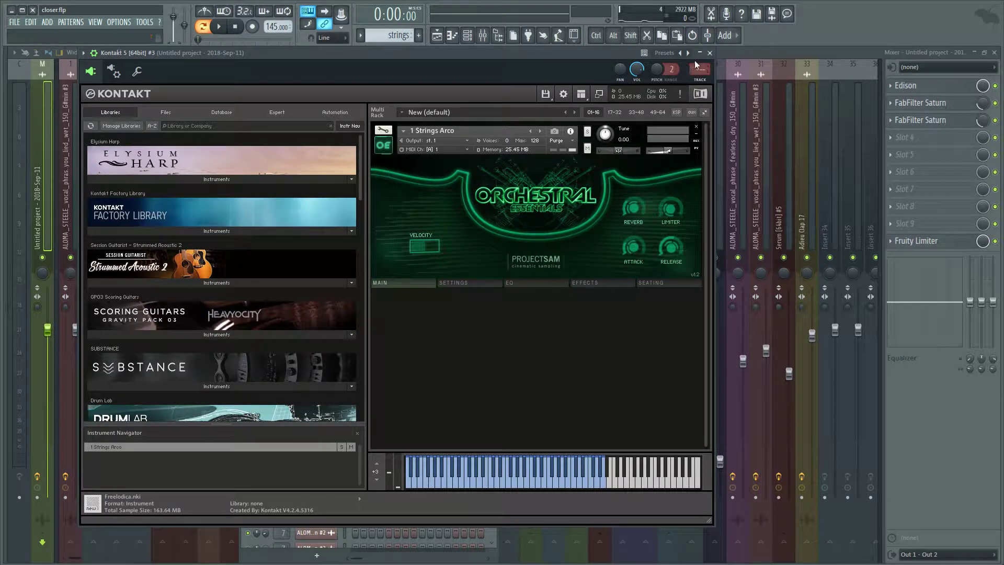
click(710, 52)
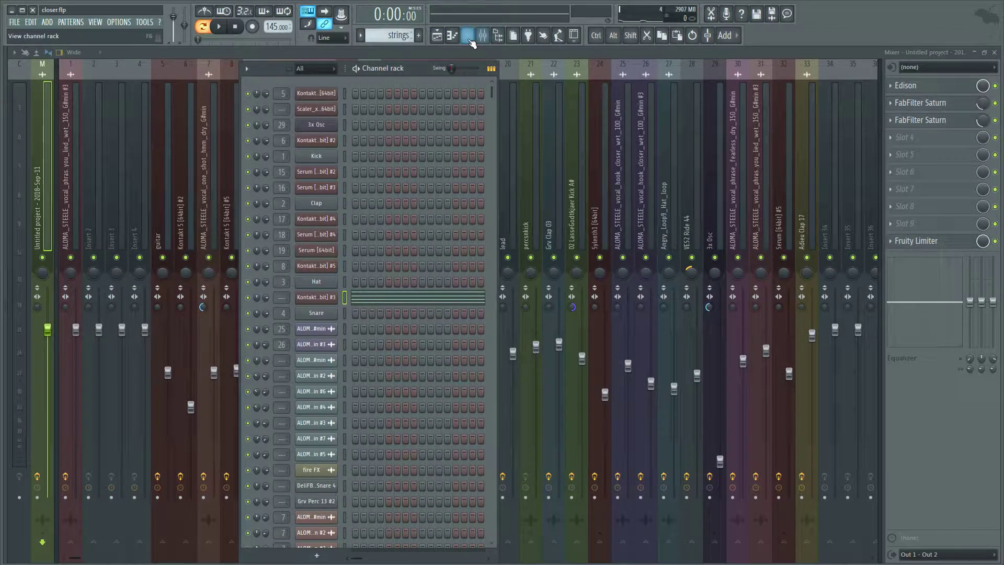
Play the strings pattern in the piano roll and examine its chords and note velocities.
key(F7)
click(220, 27)
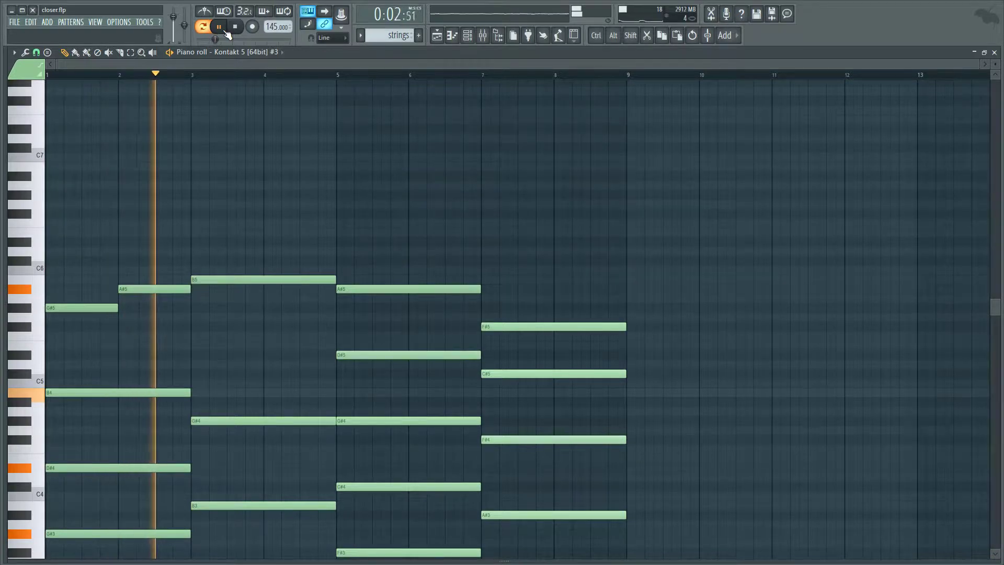
scroll(289, 170, down, 3)
scroll(289, 170, down, 1)
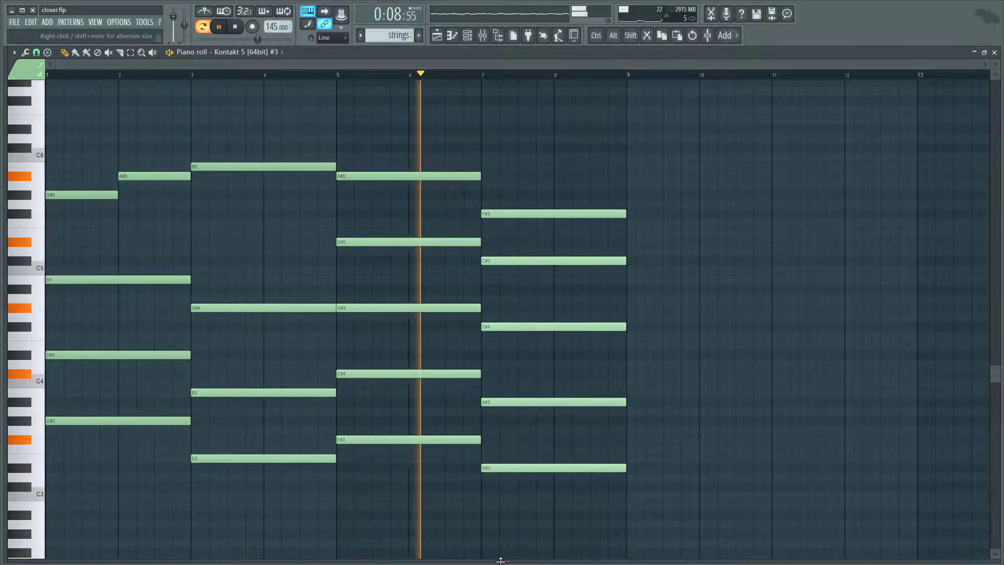
drag(500, 561, 511, 485)
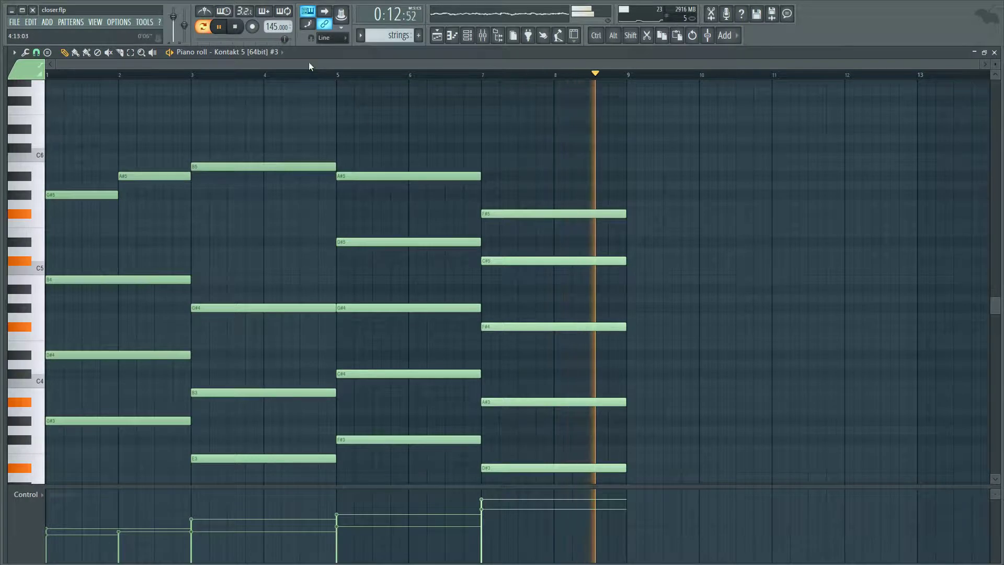
key(space)
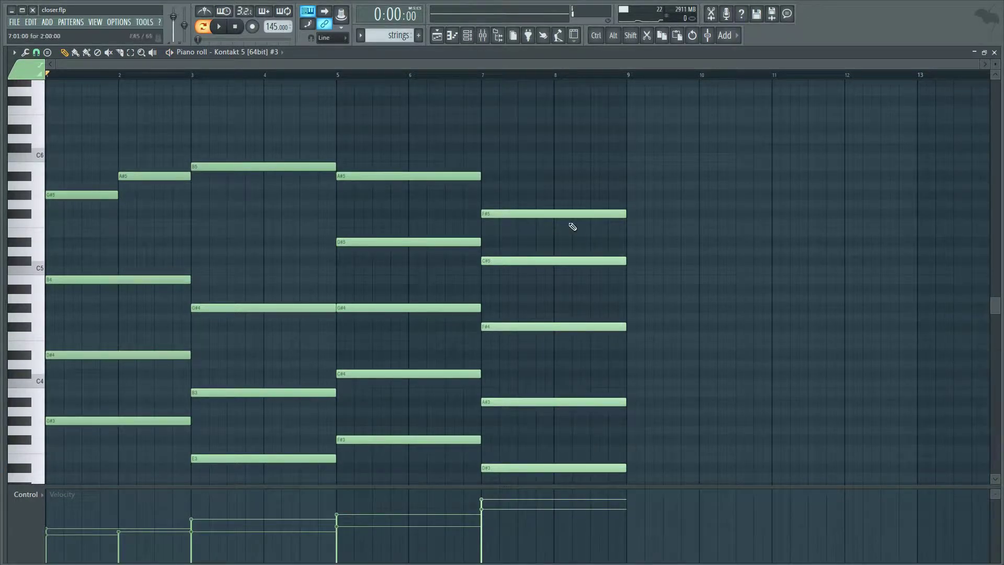
scroll(528, 178, down, 3)
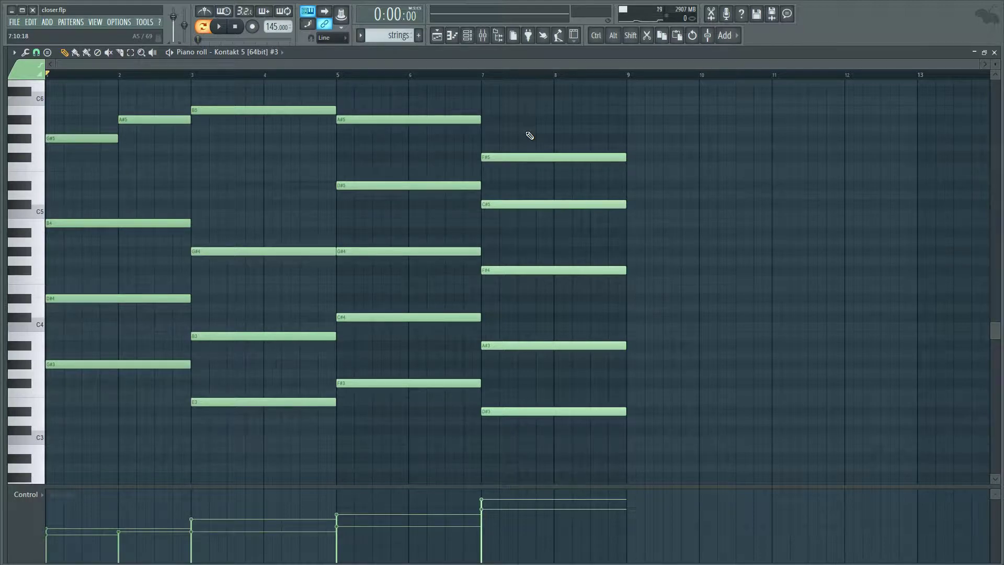
Return to the playlist and unmute Tracks 9 to 12, followed by all remaining muted tracks.
click(438, 36)
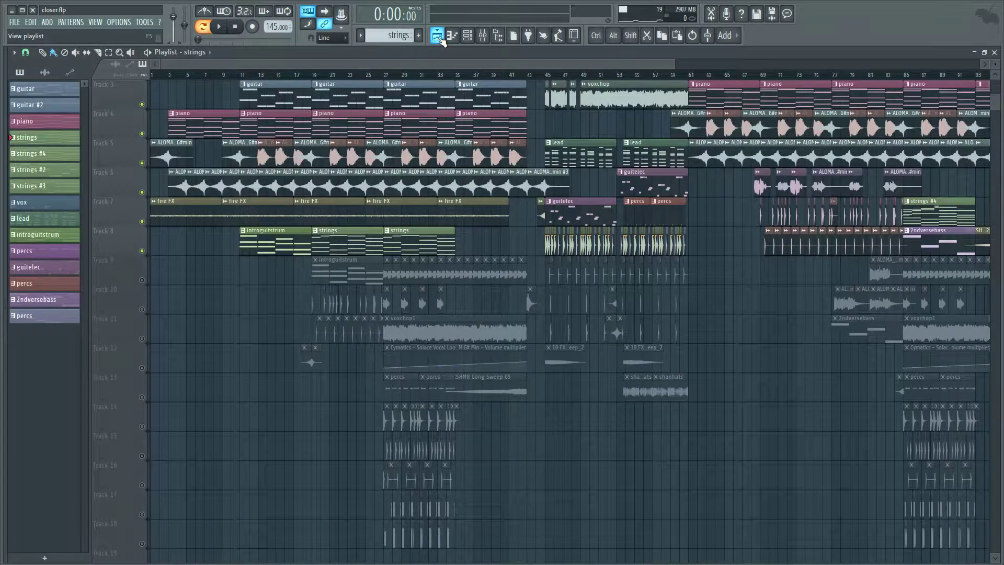
scroll(314, 269, up, 2)
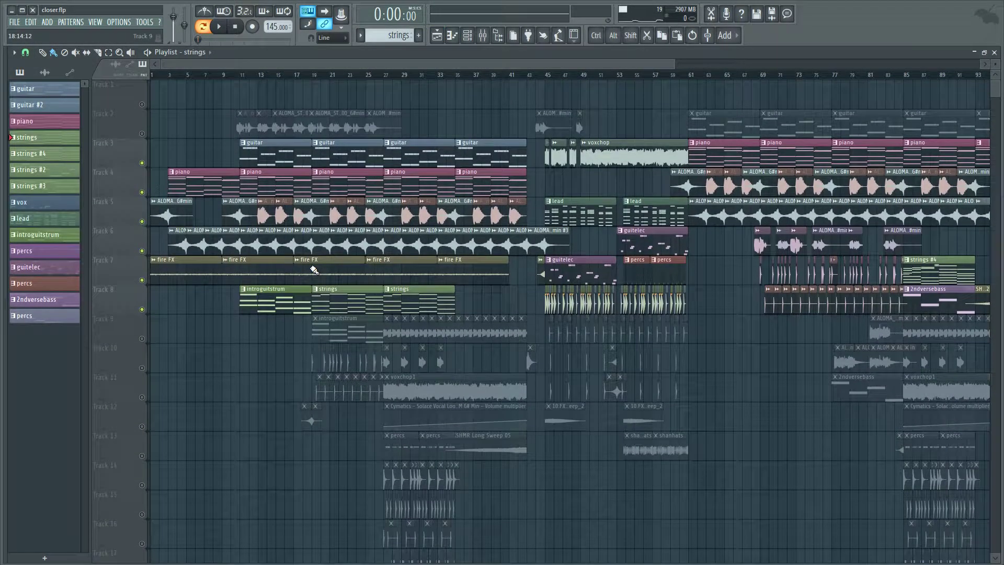
click(142, 339)
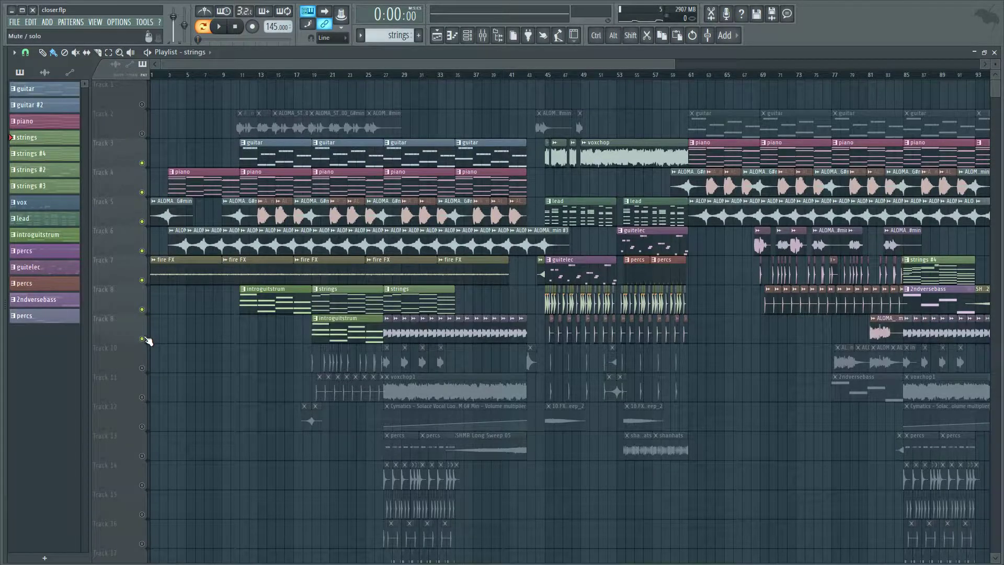
click(141, 368)
click(142, 397)
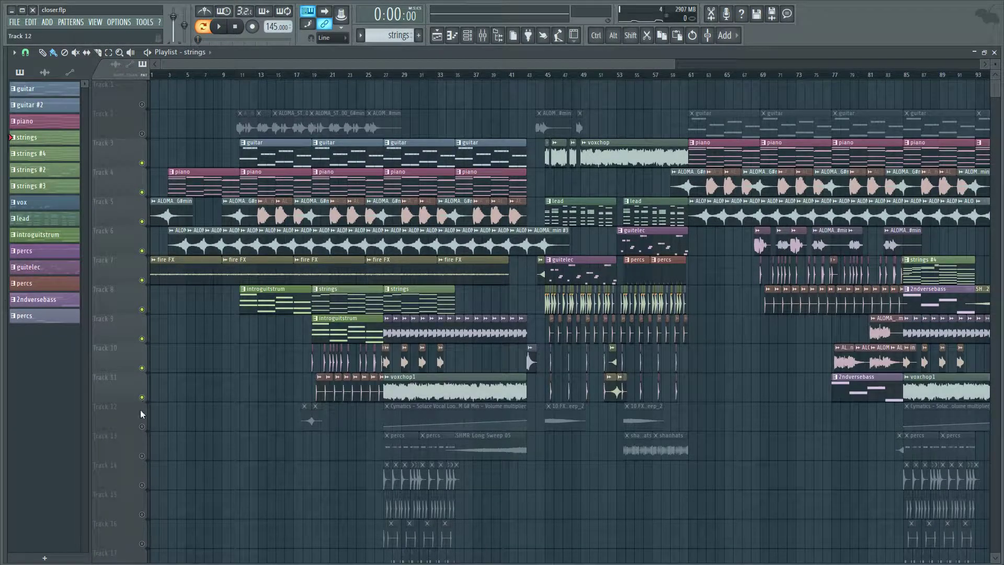
click(142, 426)
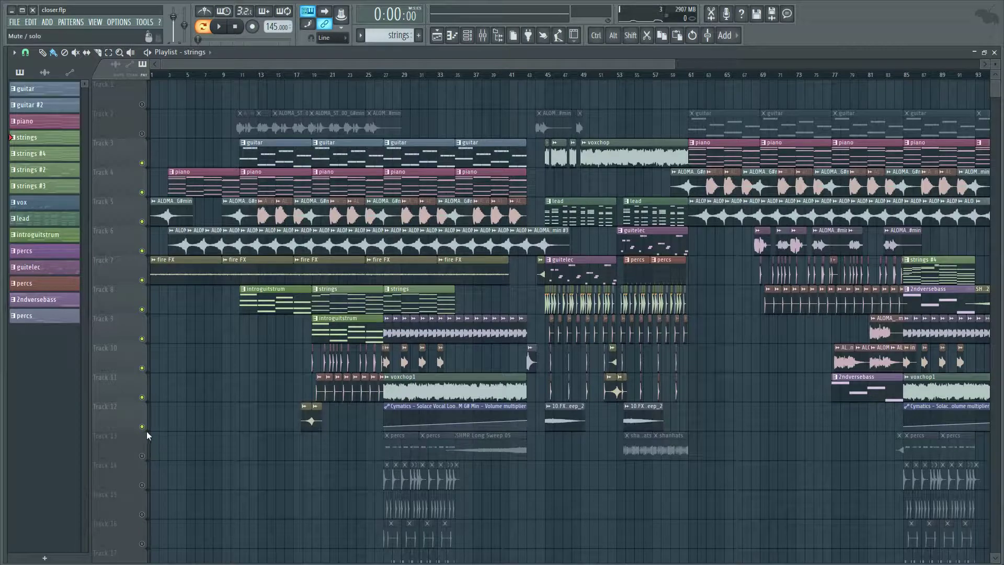
right_click(143, 428)
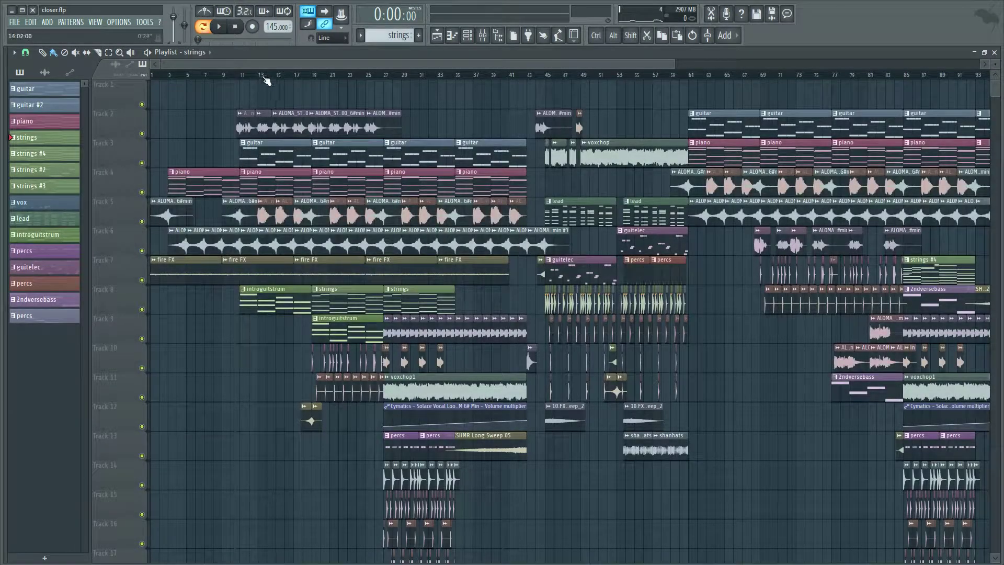
Preview the first vocal hook clip on Track 2, play the full arrangement from the start, and stop playback.
click(242, 121)
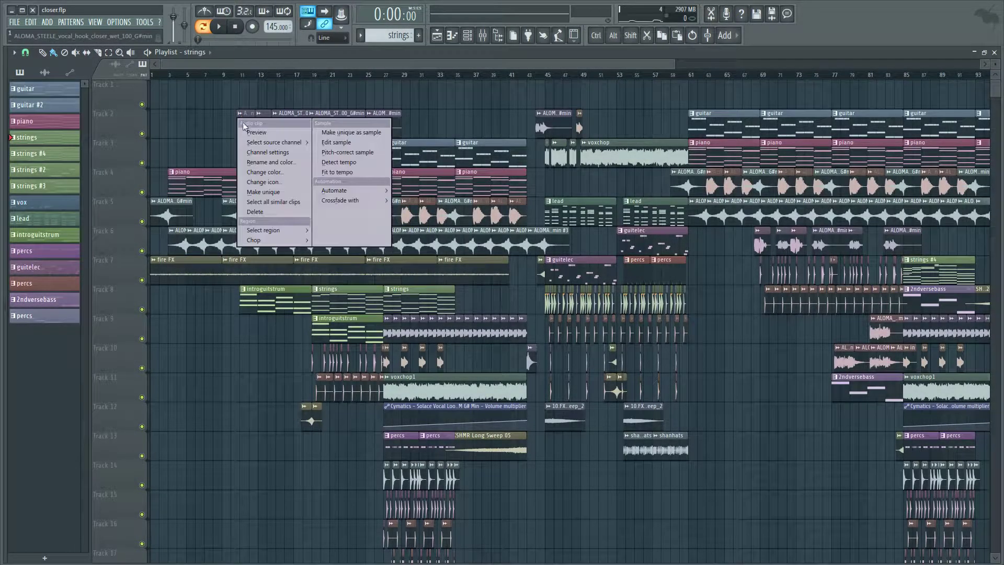
click(253, 132)
click(238, 27)
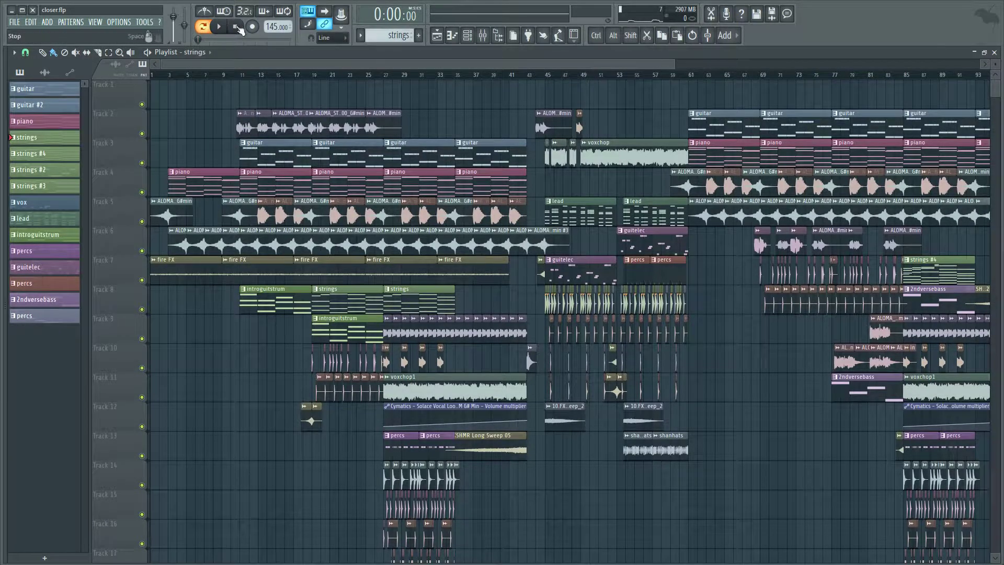
click(219, 29)
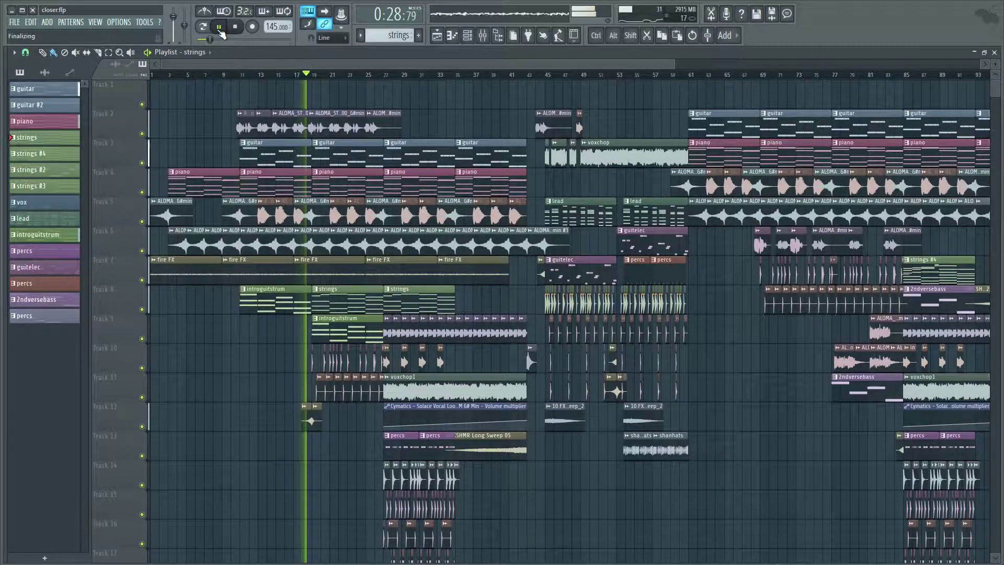
key(space)
key(space)
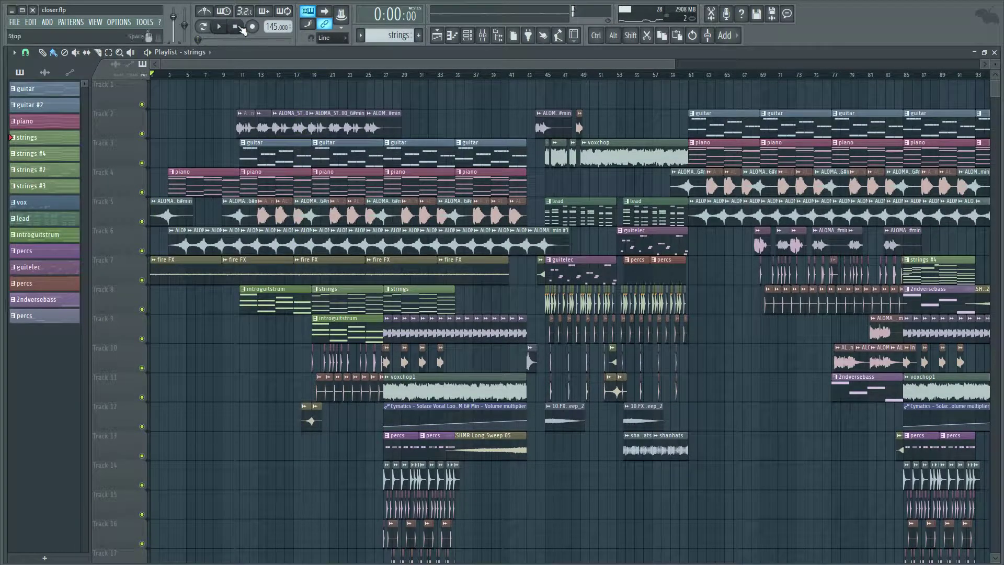
Inspect the channel settings of the FPC 3 Kick sample on Track 10 and the DeliFB Future Bass Clap 5 sample on Track 11.
scroll(347, 74, up, 5)
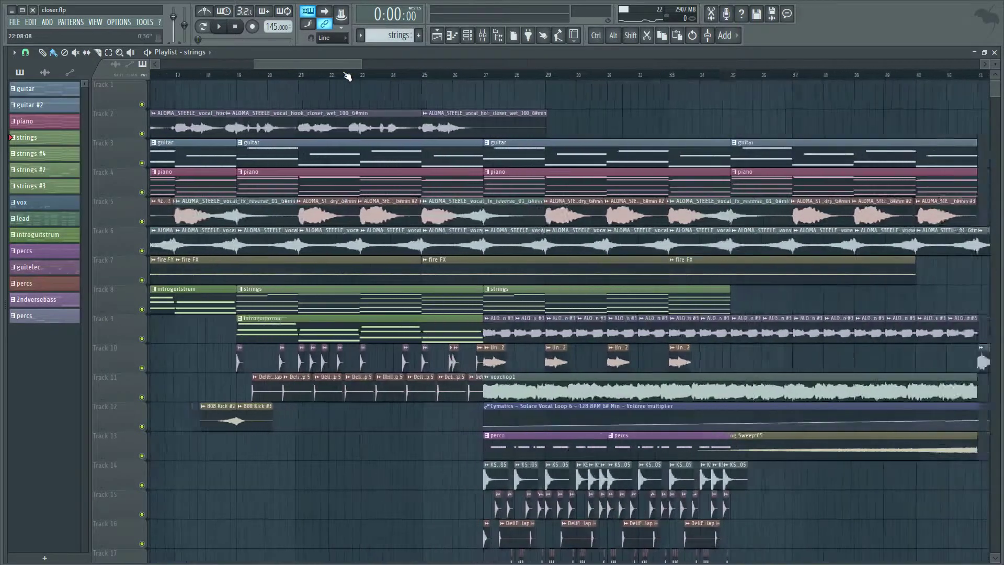
drag(303, 62, 278, 61)
scroll(385, 271, down, 3)
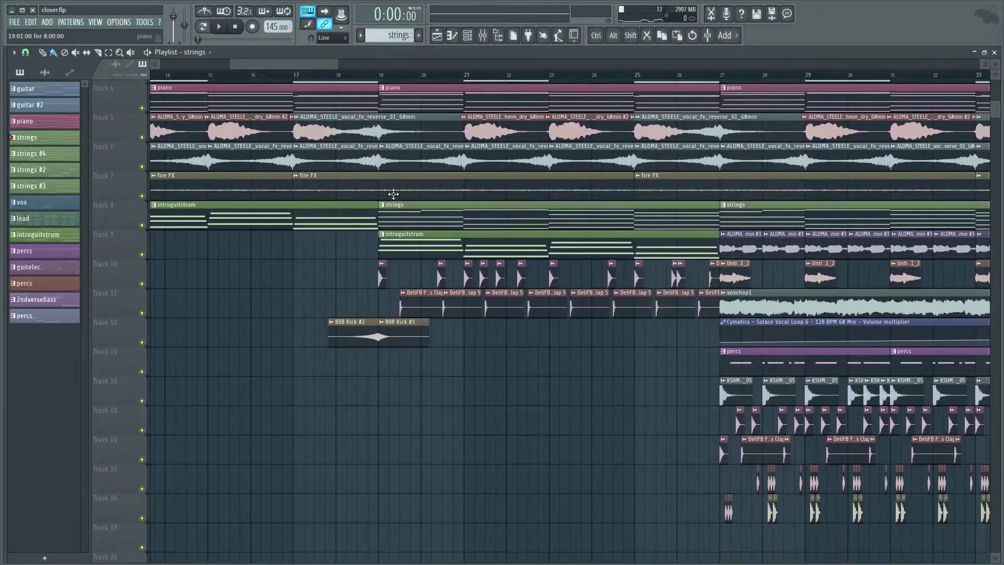
click(381, 271)
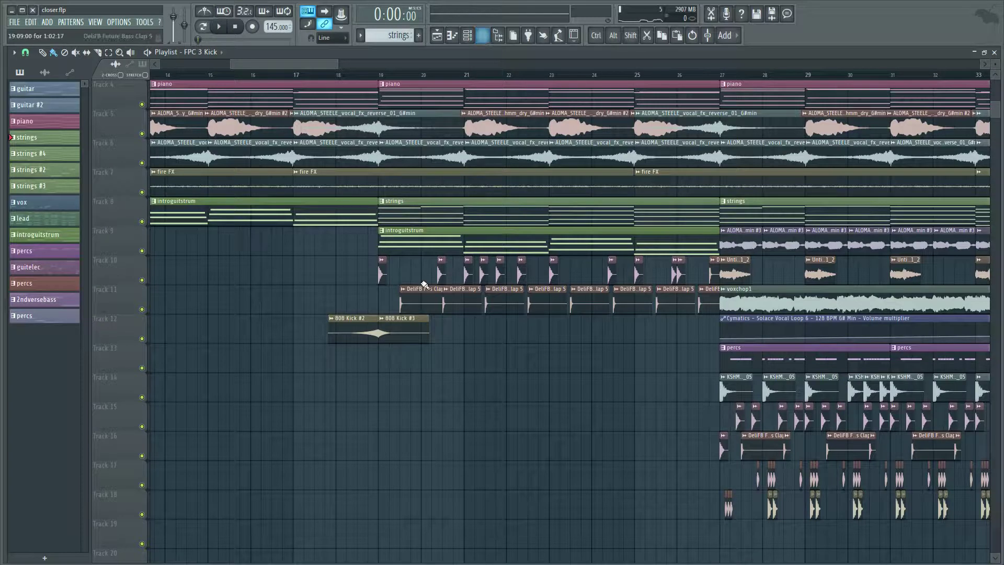
double_click(381, 268)
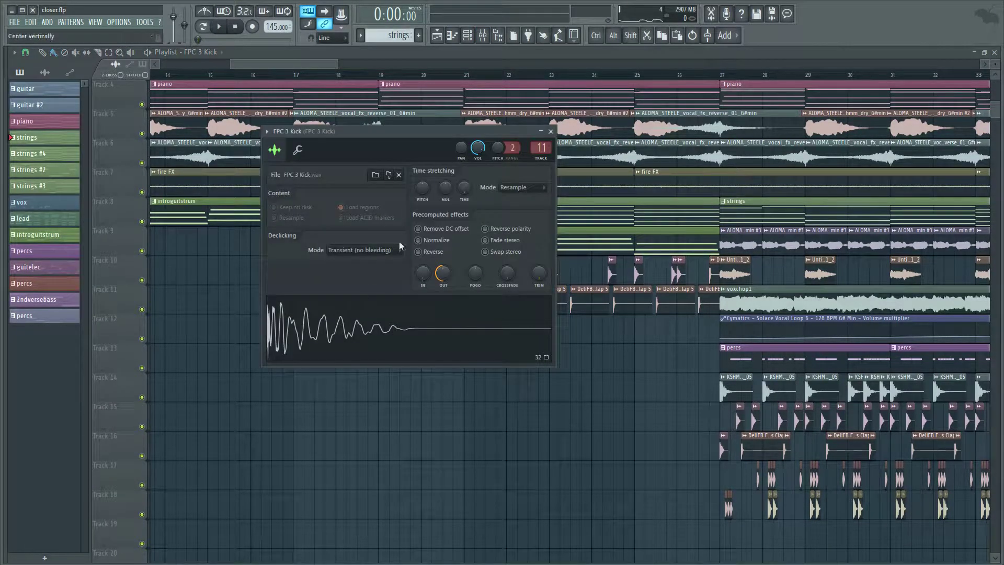
click(549, 132)
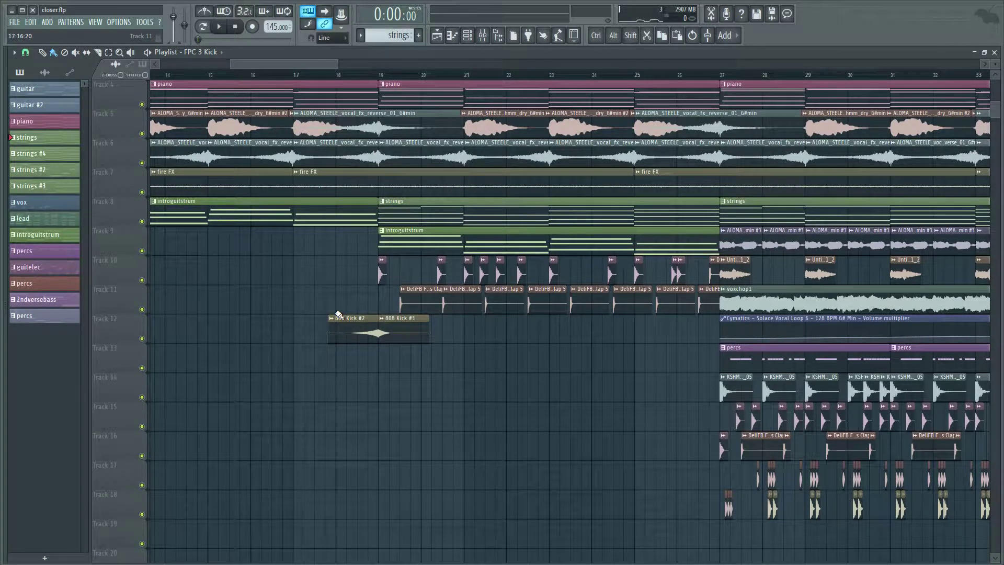
double_click(414, 293)
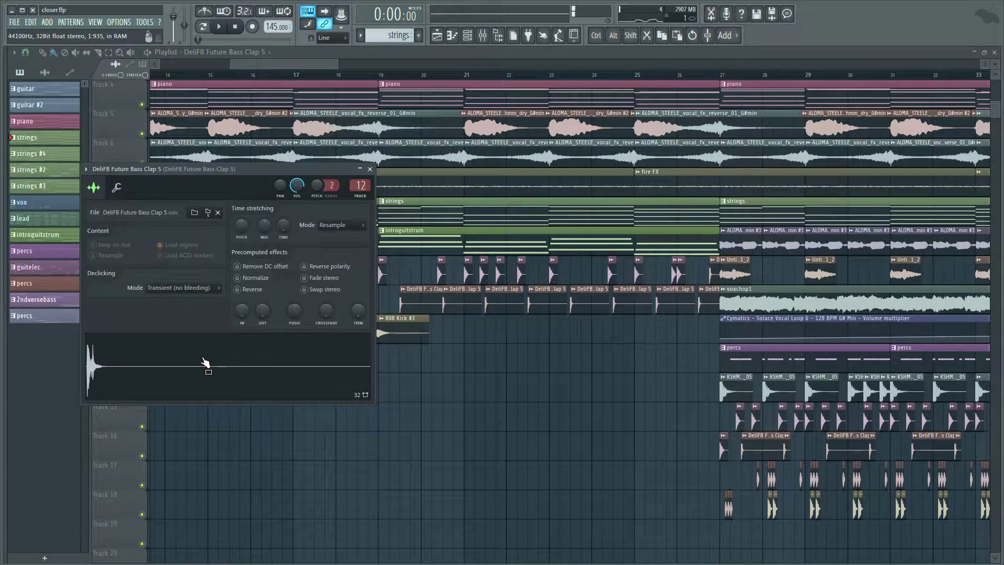
click(370, 169)
Play the arrangement from about bar 18 to hear the kicks and claps enter, and stop playback.
scroll(565, 255, up, 3)
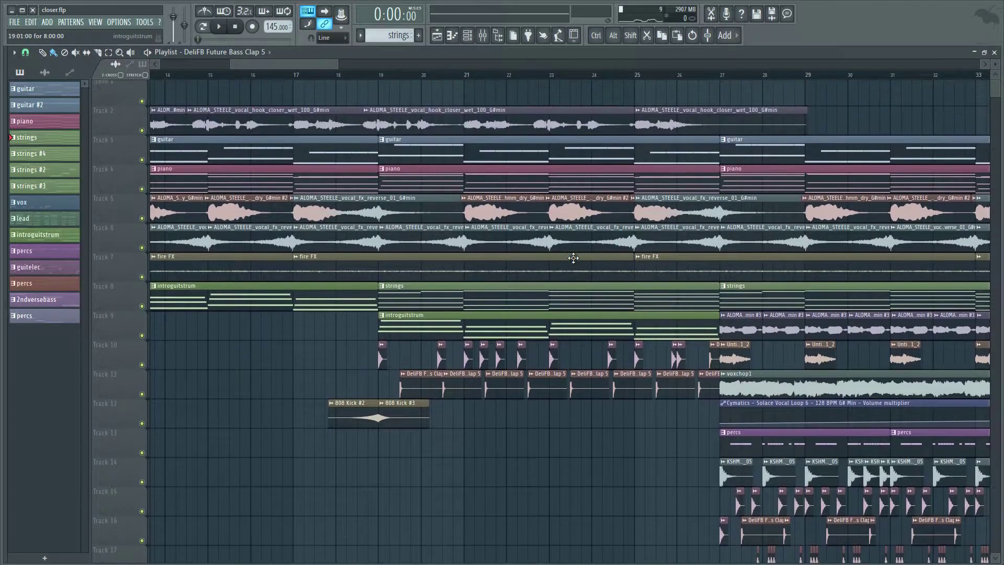
key(space)
click(354, 73)
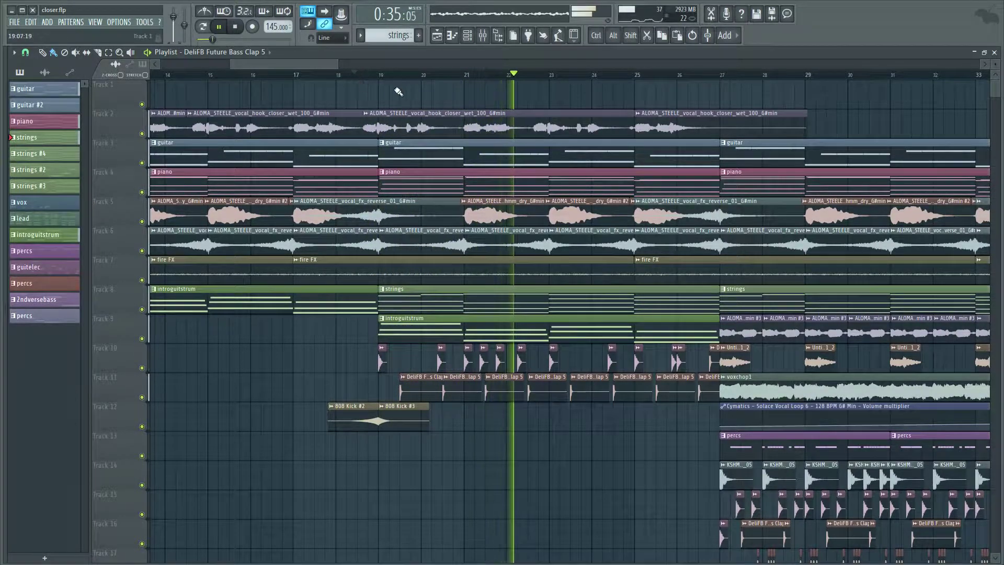
scroll(416, 78, down, 6)
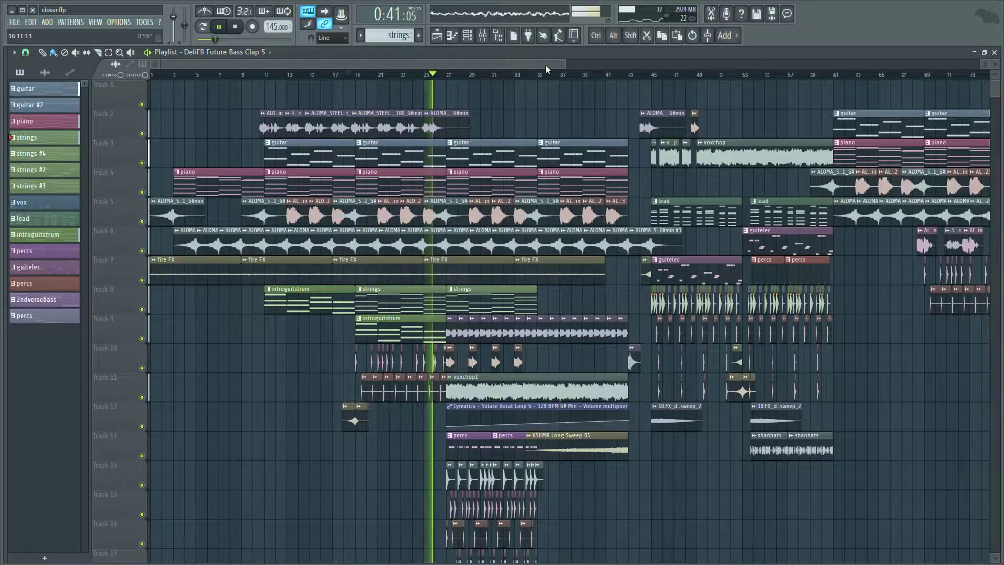
key(space)
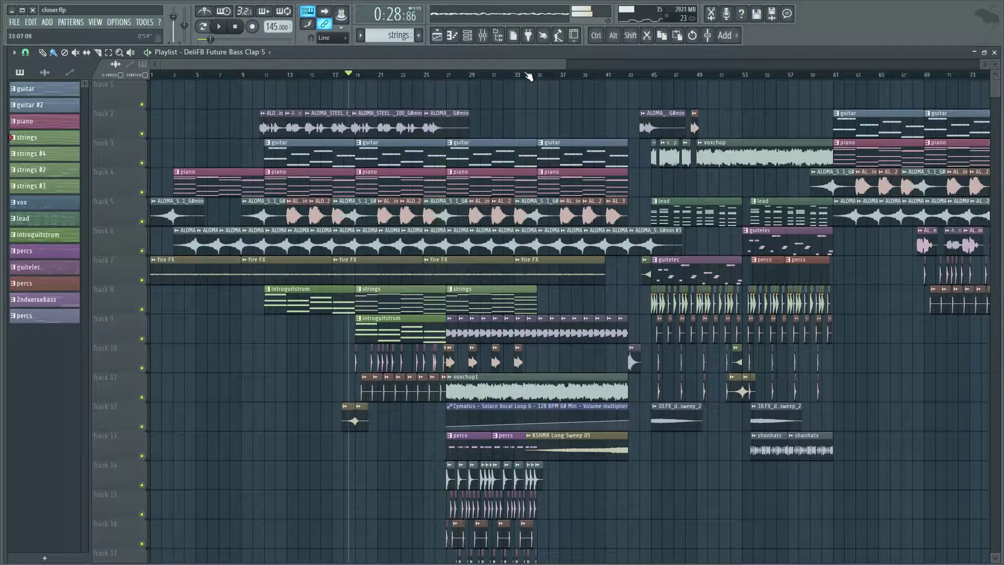
Examine the section starting at bar 27, including its vocal chop, automation, percs, stomp and clap clips on Tracks 9 to 18.
scroll(507, 86, down, 1)
scroll(507, 87, up, 4)
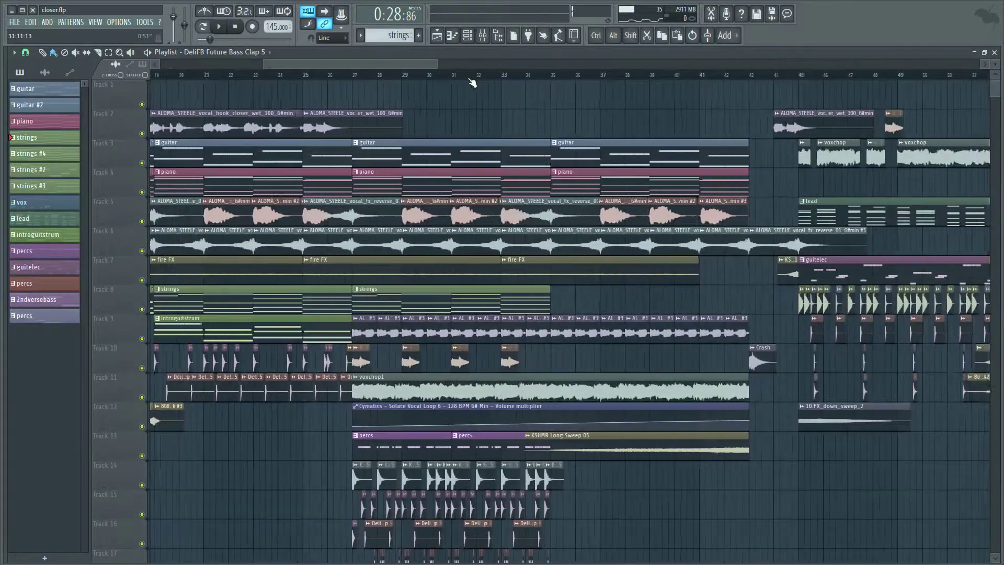
scroll(428, 225, down, 5)
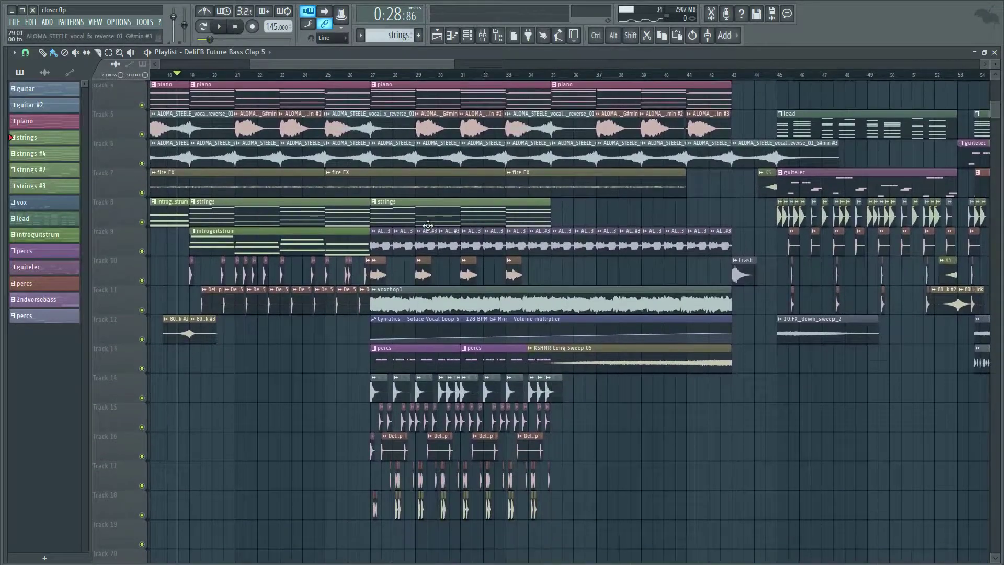
scroll(428, 225, up, 2)
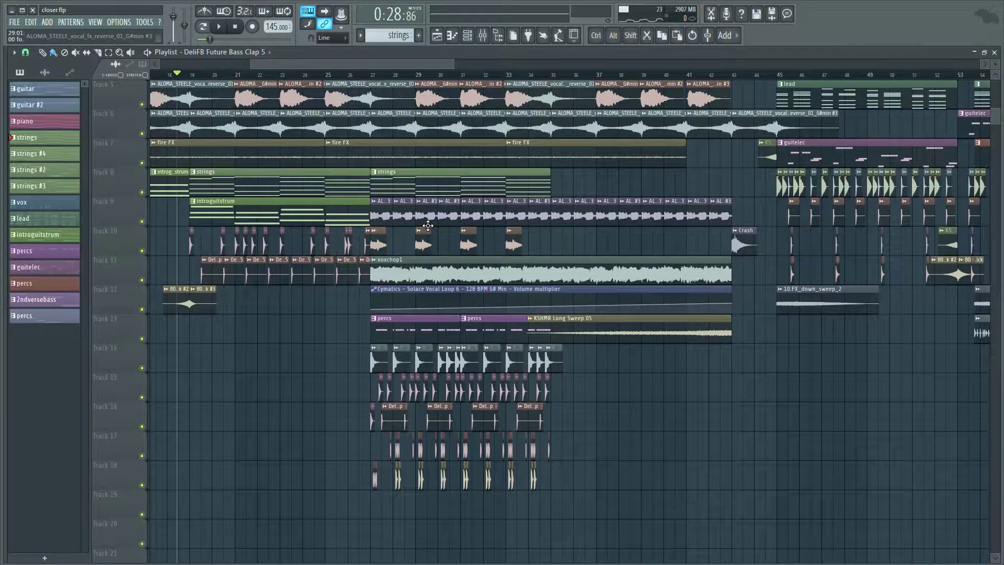
scroll(444, 84, up, 6)
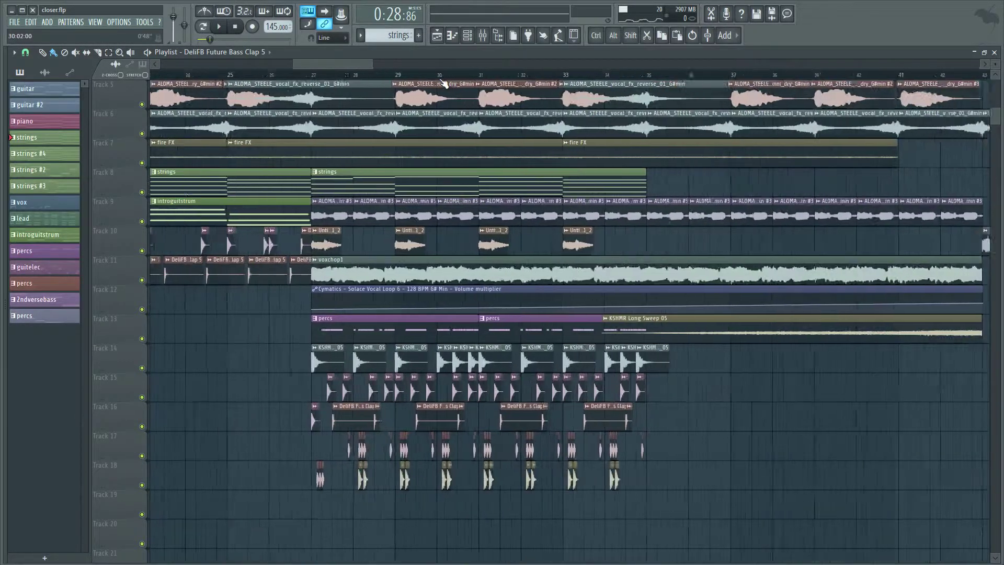
scroll(444, 84, up, 1)
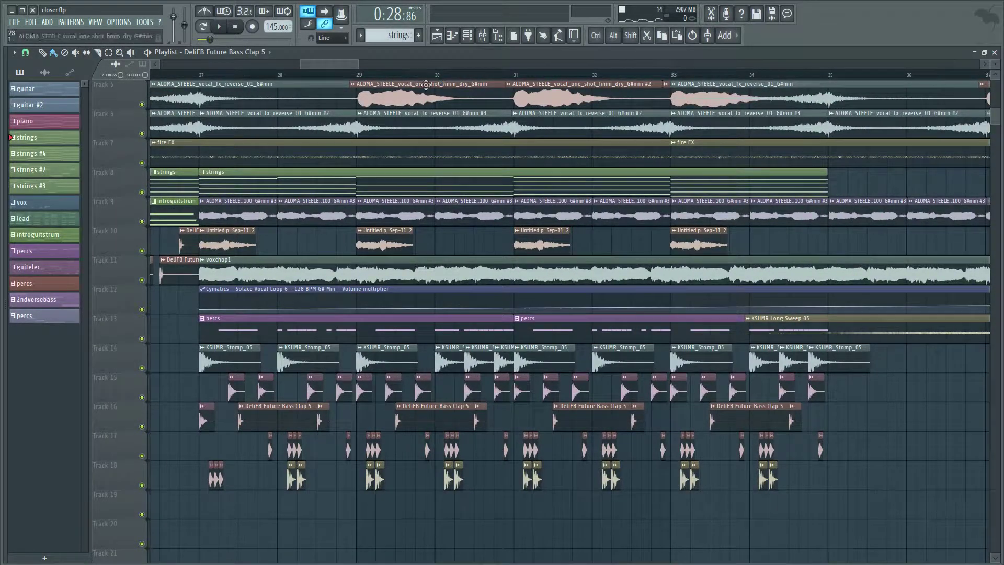
scroll(340, 199, down, 2)
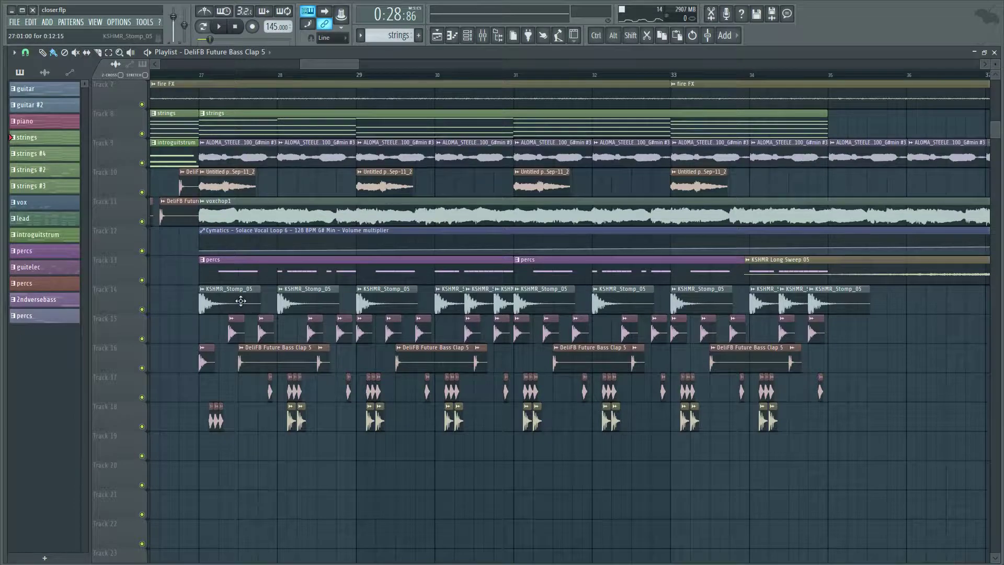
scroll(240, 300, down, 3)
scroll(241, 300, up, 5)
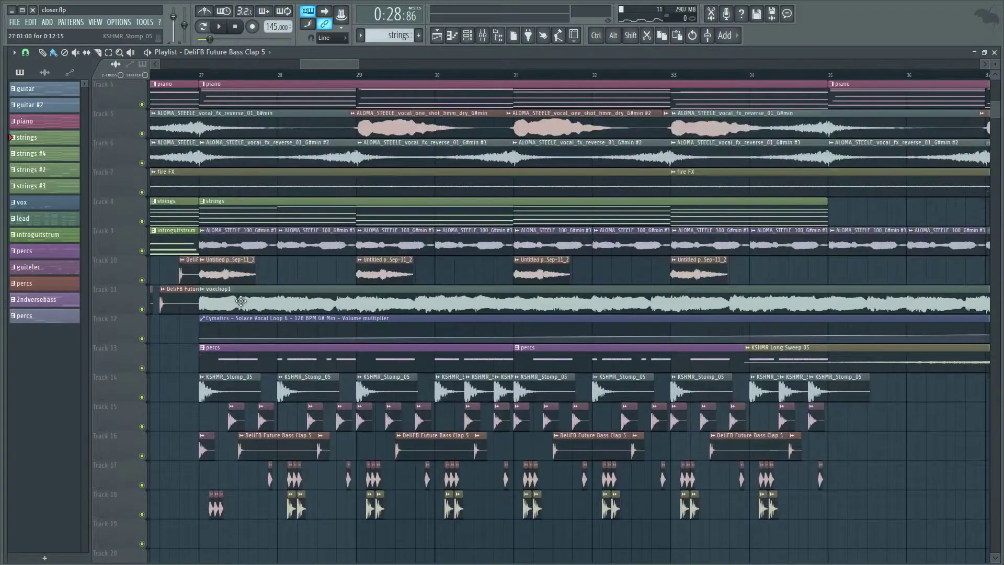
scroll(241, 301, down, 3)
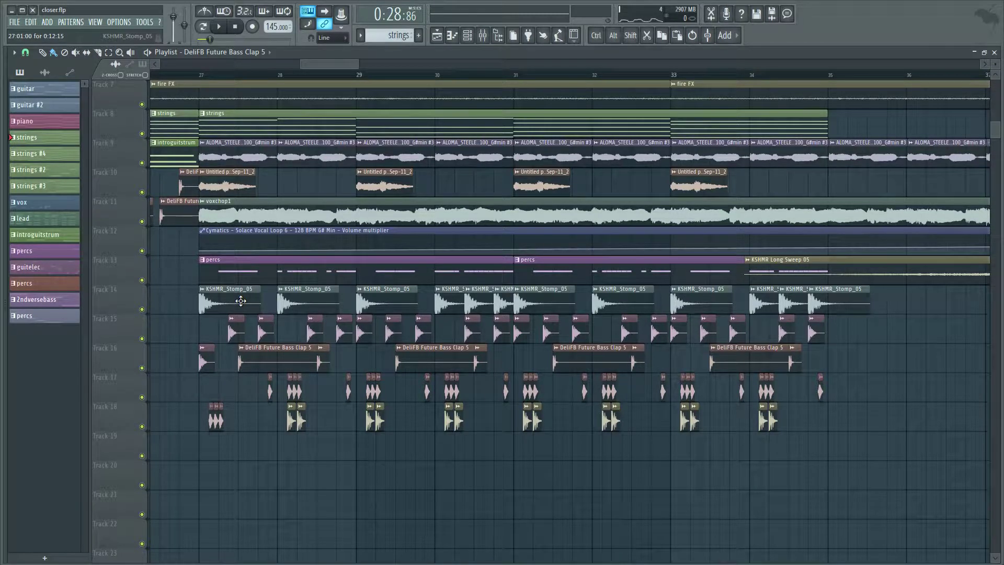
scroll(241, 300, up, 2)
scroll(251, 262, down, 2)
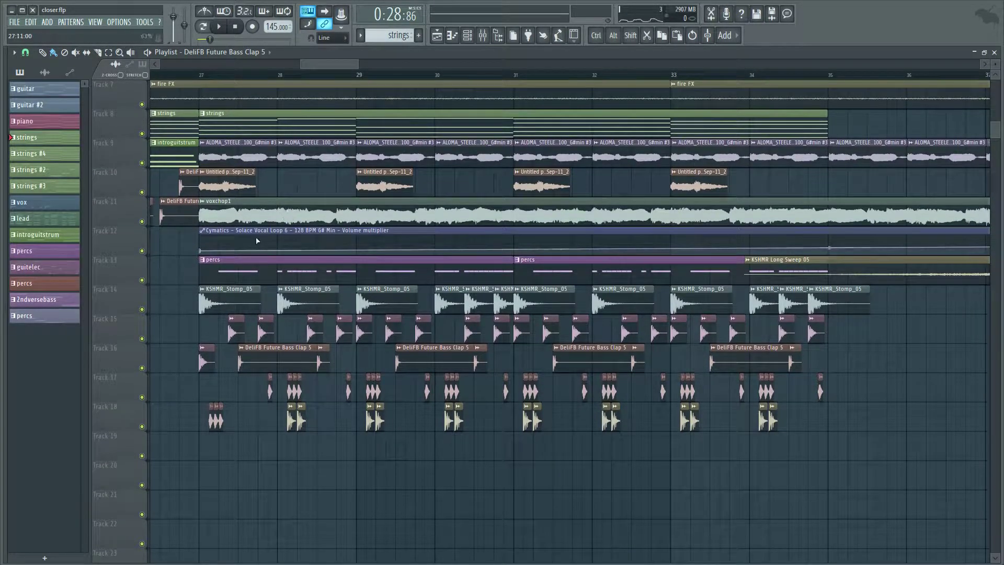
Solo Track 13 and re-enable Tracks 14 to 18 to isolate the percussion tracks.
right_click(142, 280)
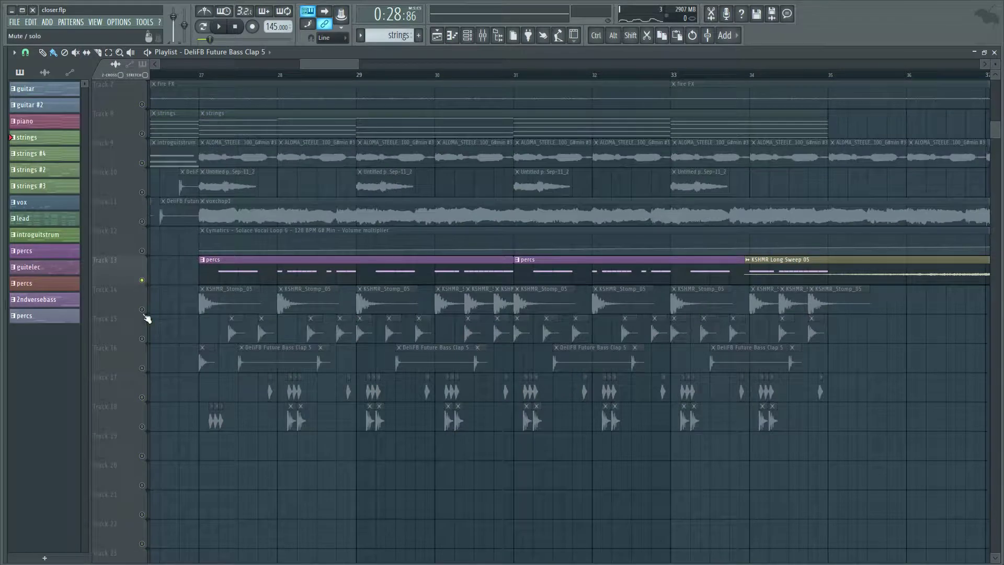
drag(145, 316, 146, 432)
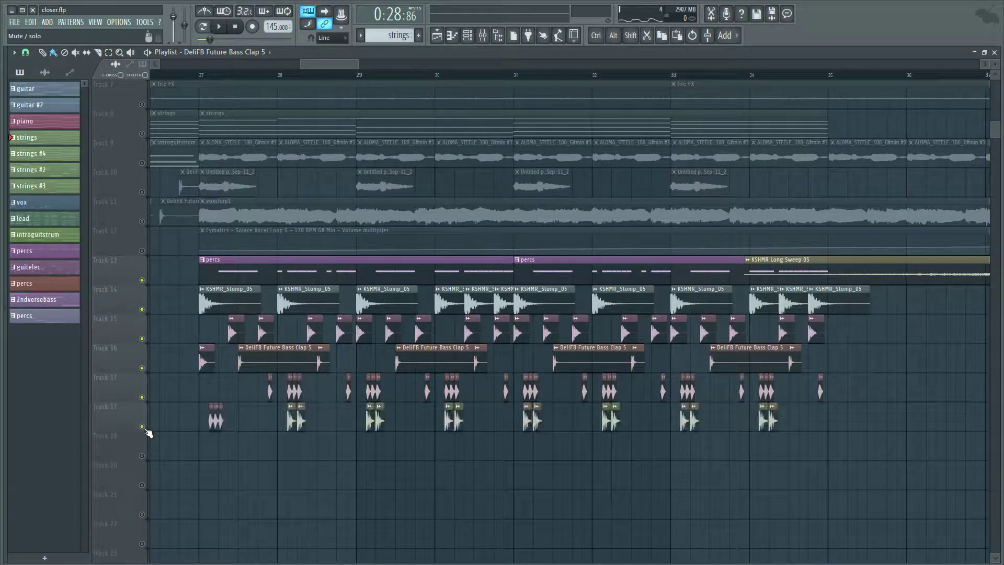
Inspect the Kontakt #6 instrument that plays the percs pattern on Track 13.
click(220, 257)
key(F6)
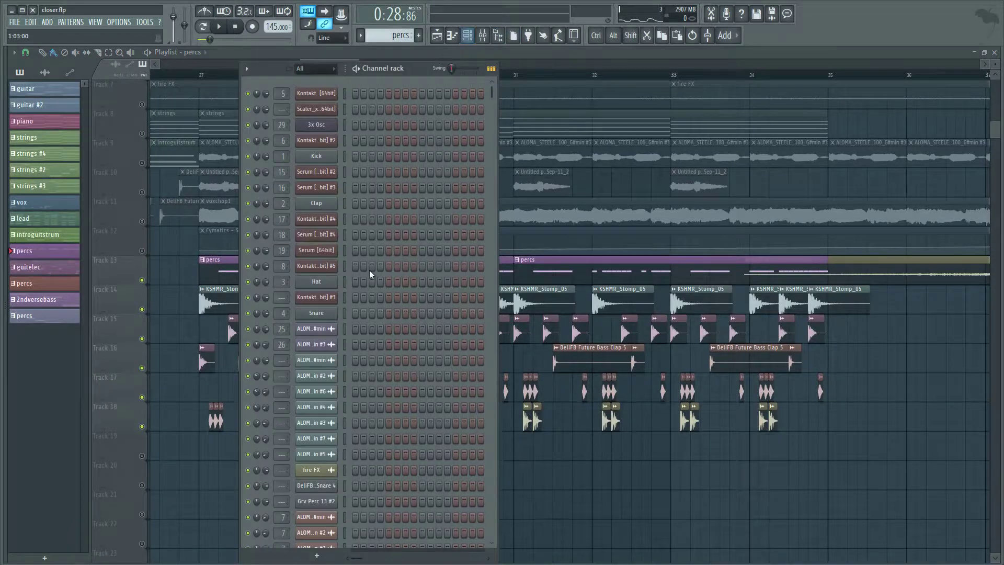
scroll(377, 283, down, 5)
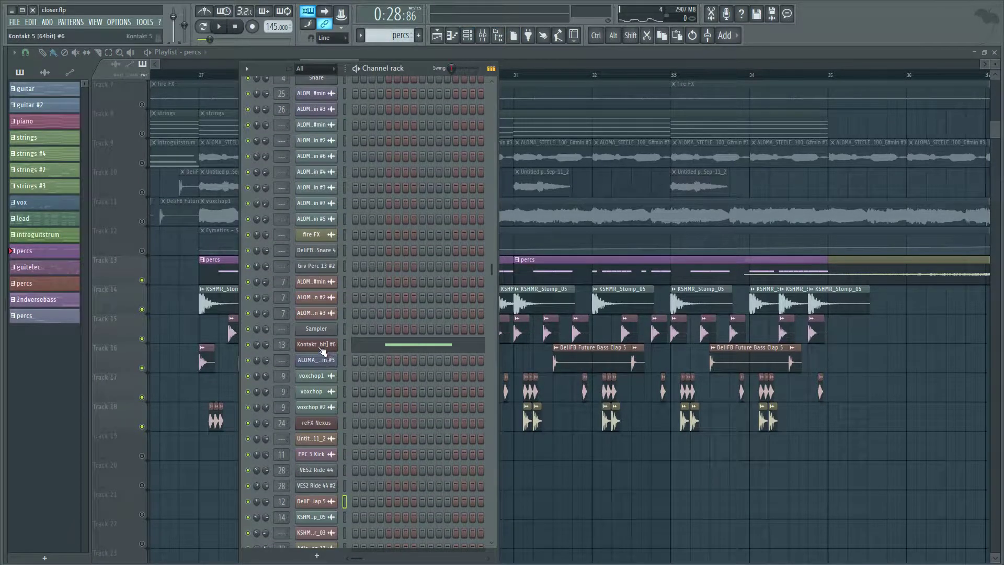
click(316, 344)
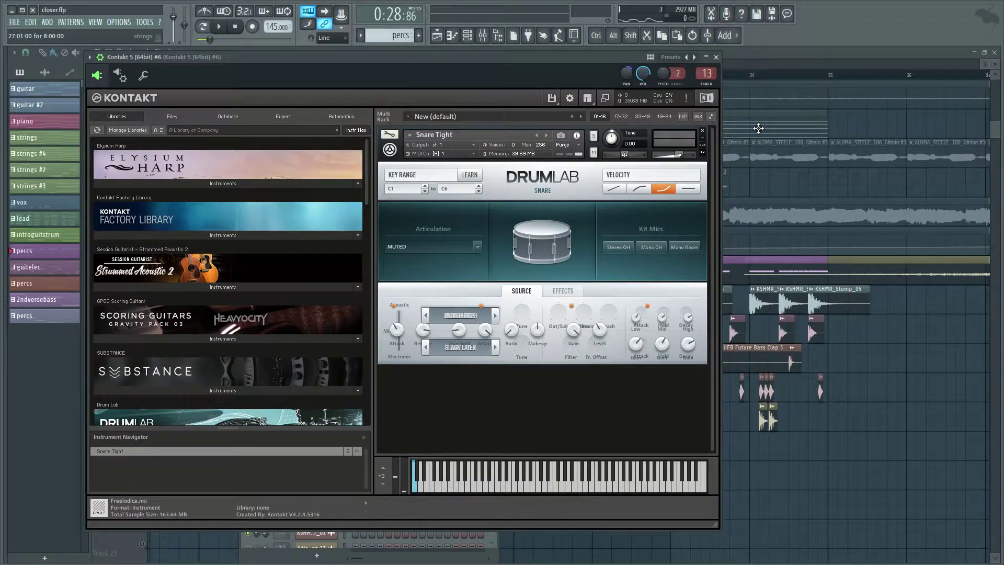
click(716, 57)
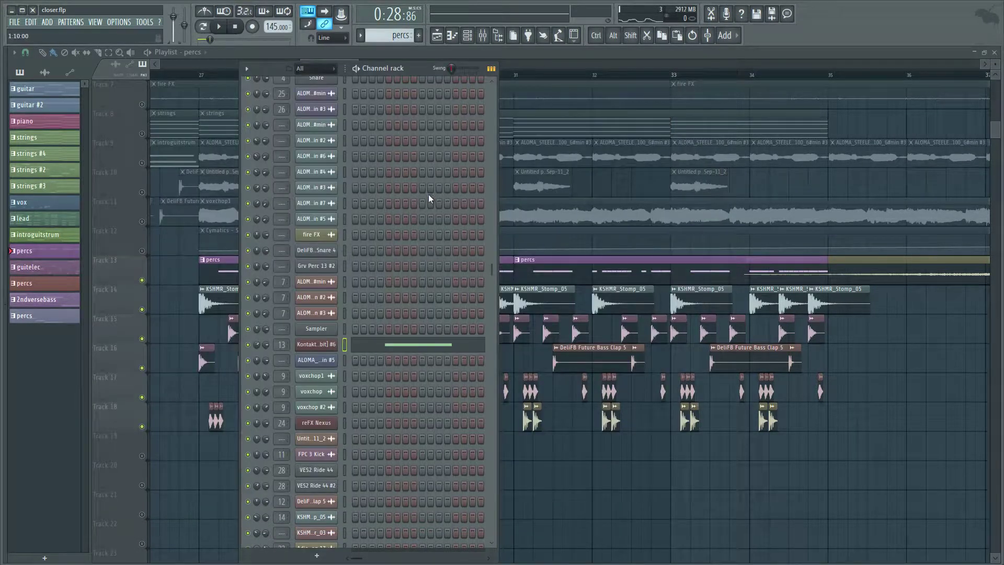
Play the percs pattern on its own, stop playback, and return to the playlist.
click(219, 28)
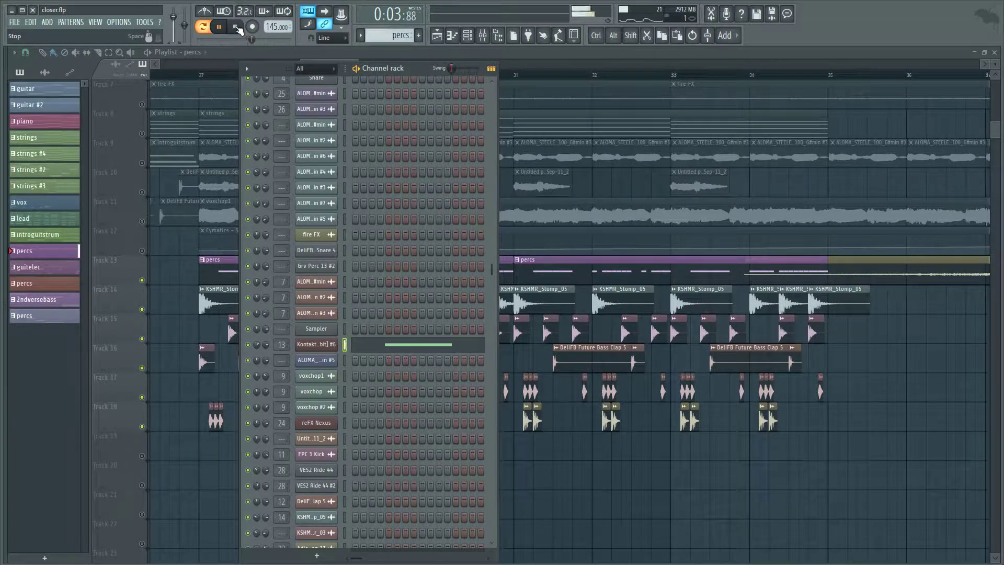
click(237, 28)
key(F6)
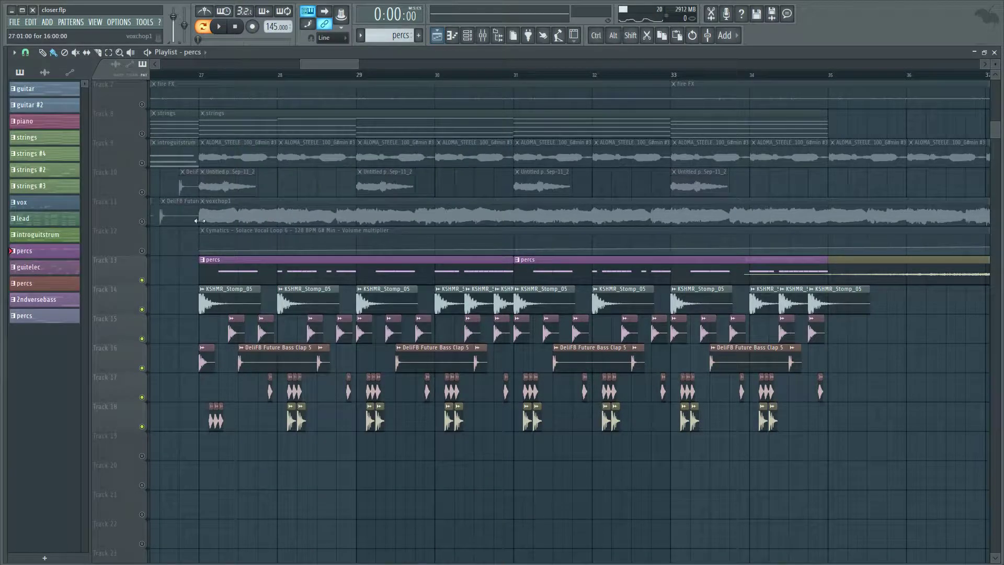
Inspect the channel settings of the KSHMR_Stomp_05 sample on Track 14 and the FPC 3 Kick sample on Track 16.
double_click(225, 291)
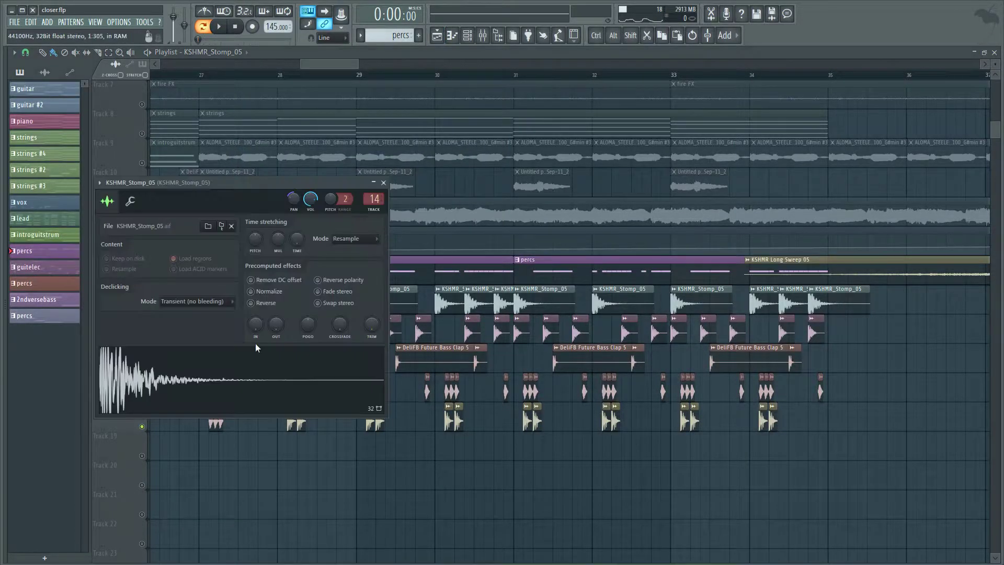
click(384, 183)
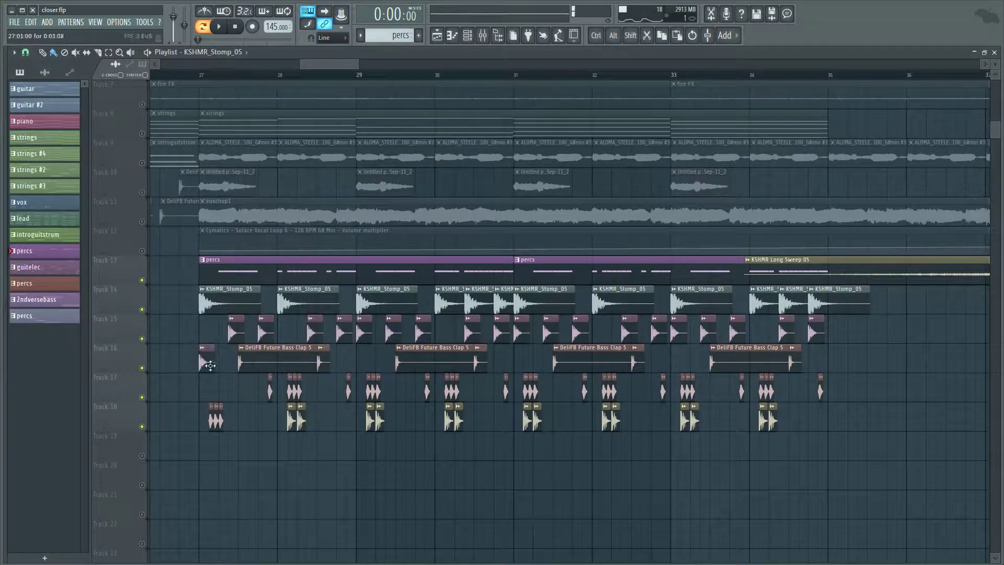
double_click(210, 356)
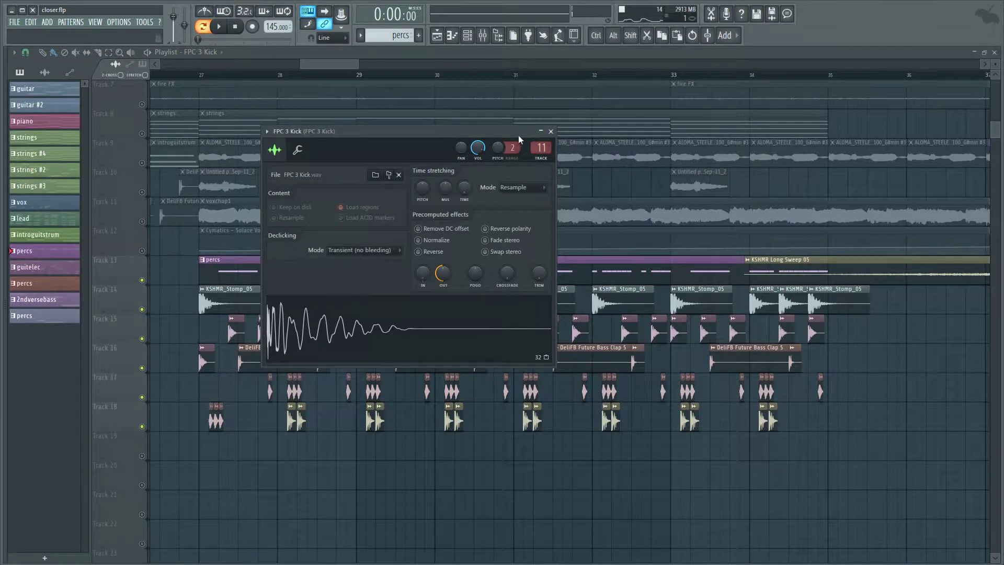
click(554, 132)
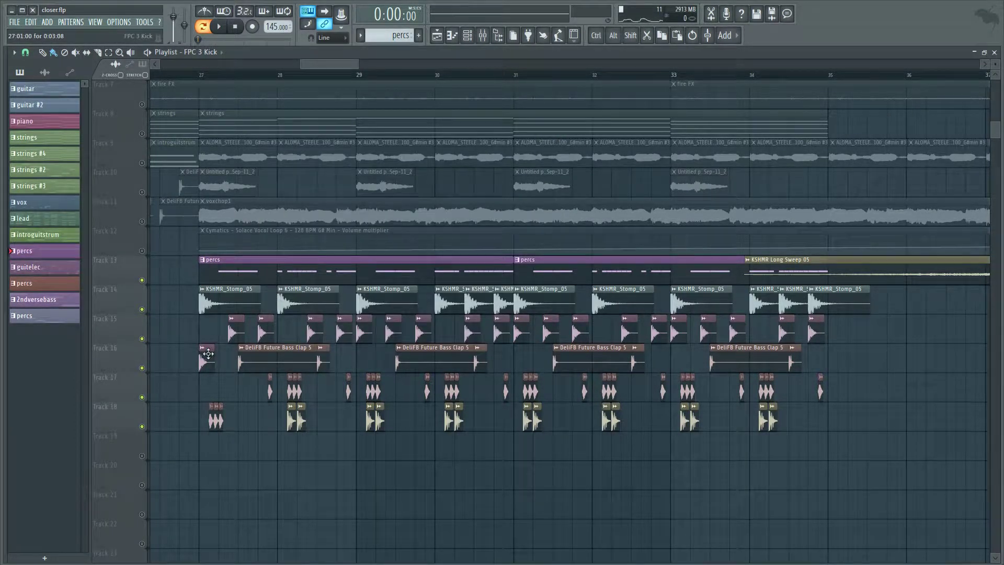
Inspect the channel settings of the KSHMR_Shaker_03 and Adieu Clap 17 samples on Track 18.
double_click(210, 419)
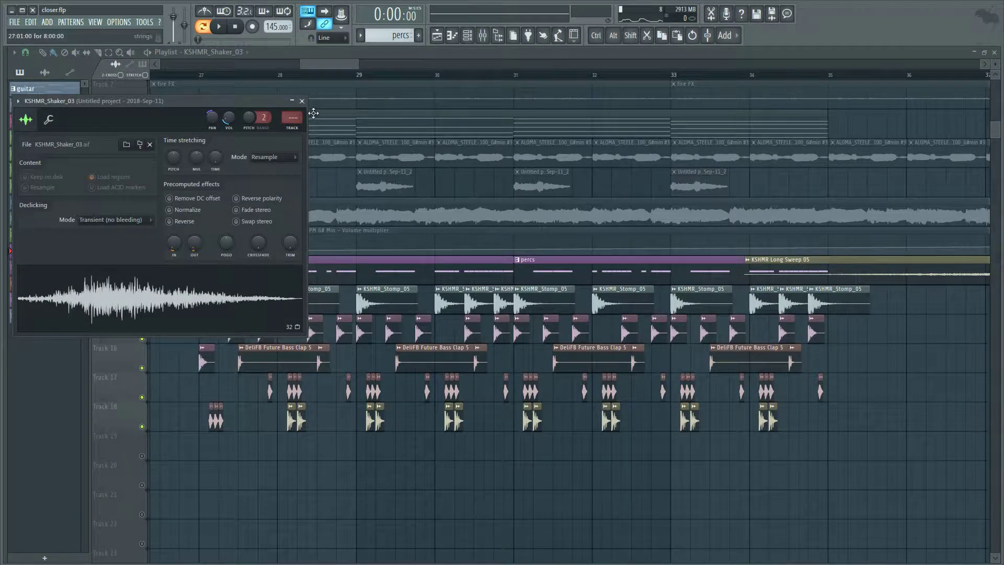
click(302, 101)
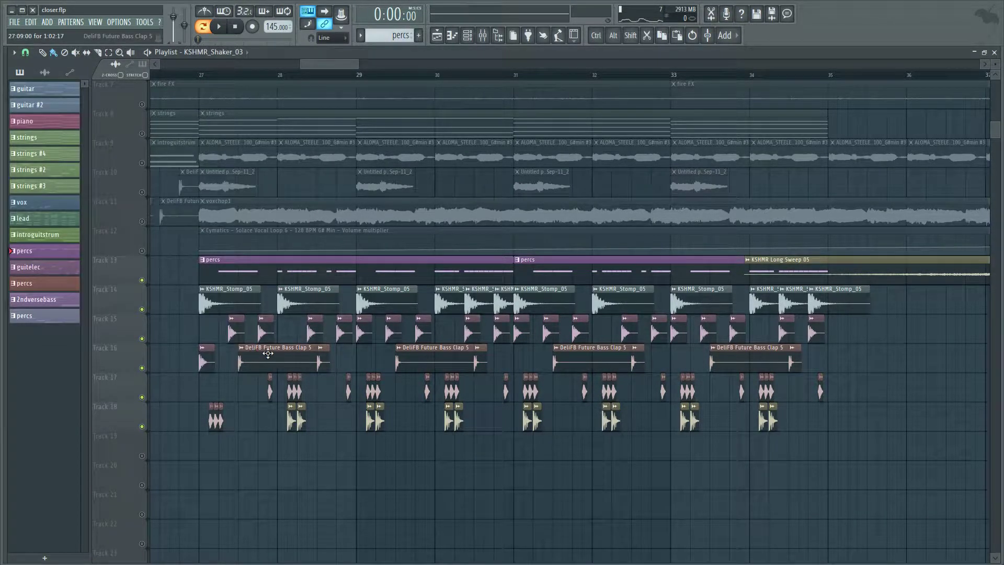
click(299, 416)
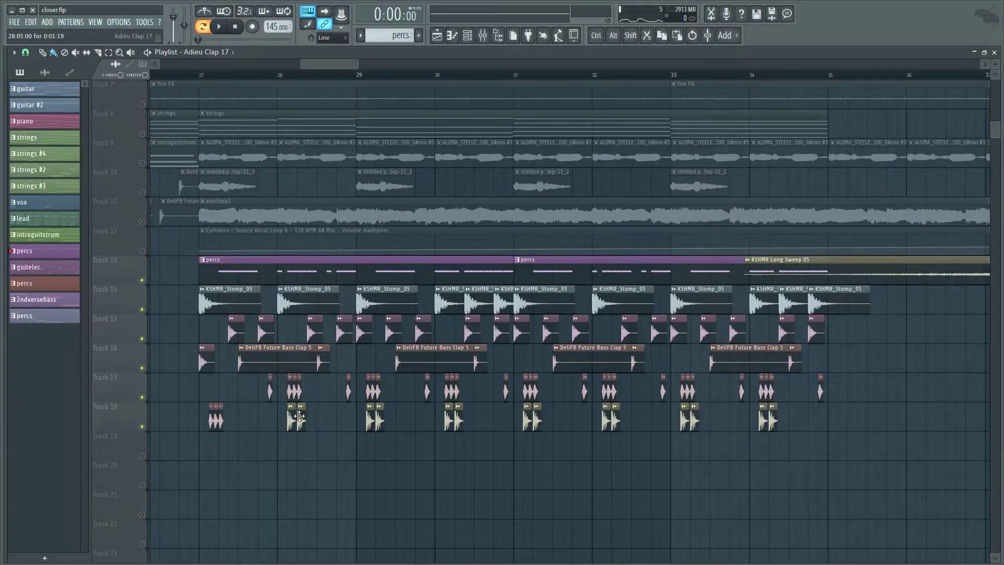
double_click(299, 416)
click(496, 231)
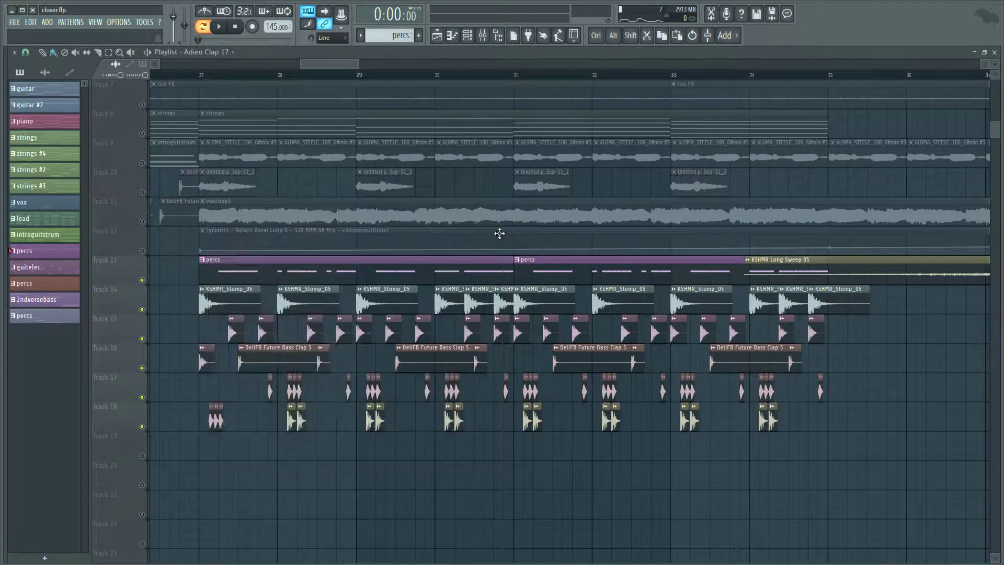
Play the isolated percussion tracks from just before bar 27 and stop playback.
click(195, 75)
key(space)
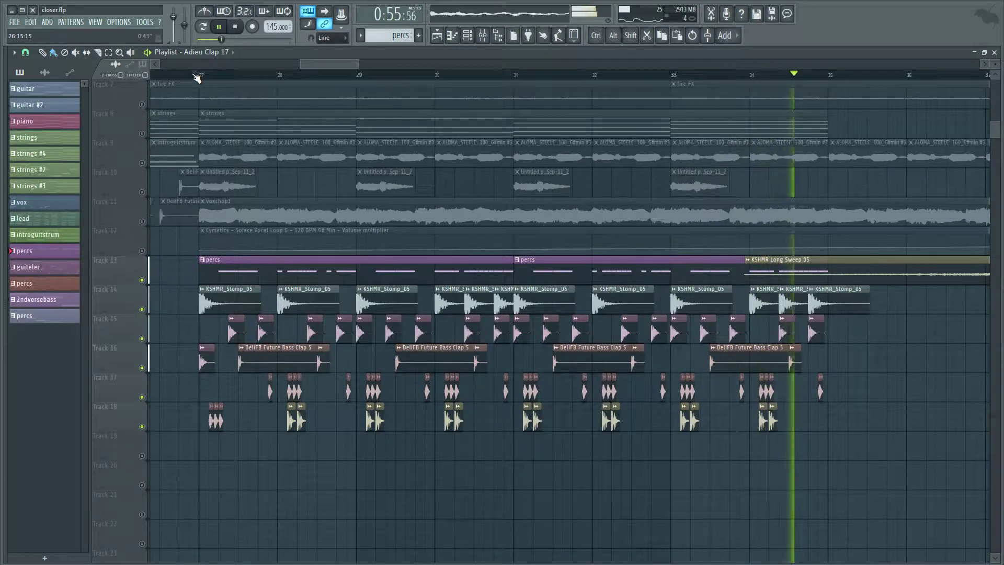
key(space)
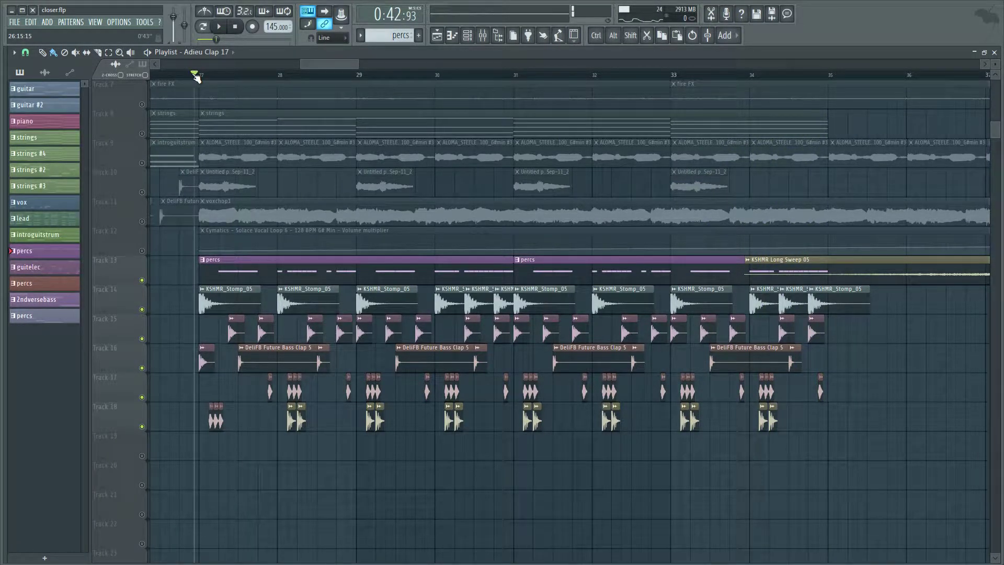
Unmute Tracks 9 to 12 alongside the active percussion tracks.
click(214, 213)
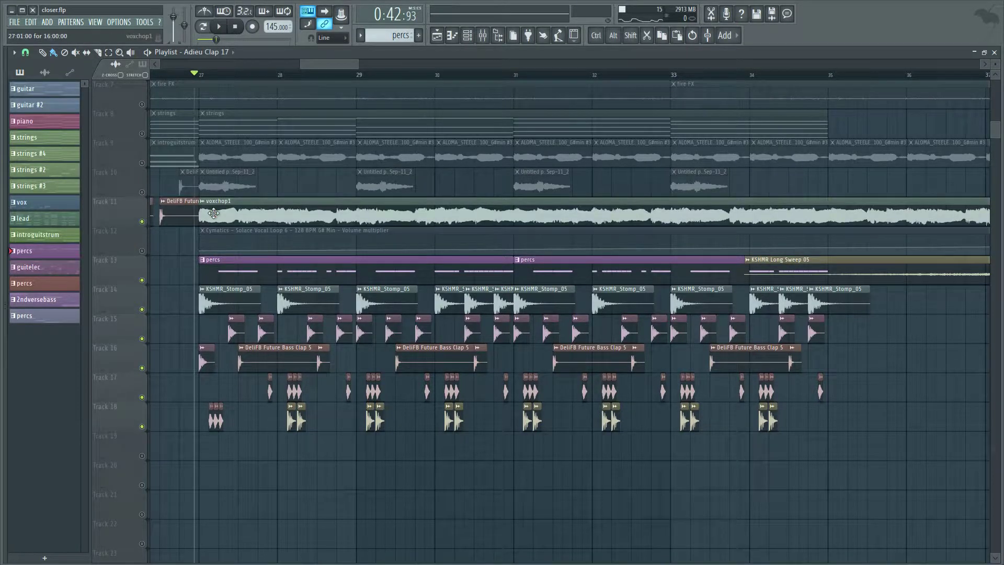
click(141, 251)
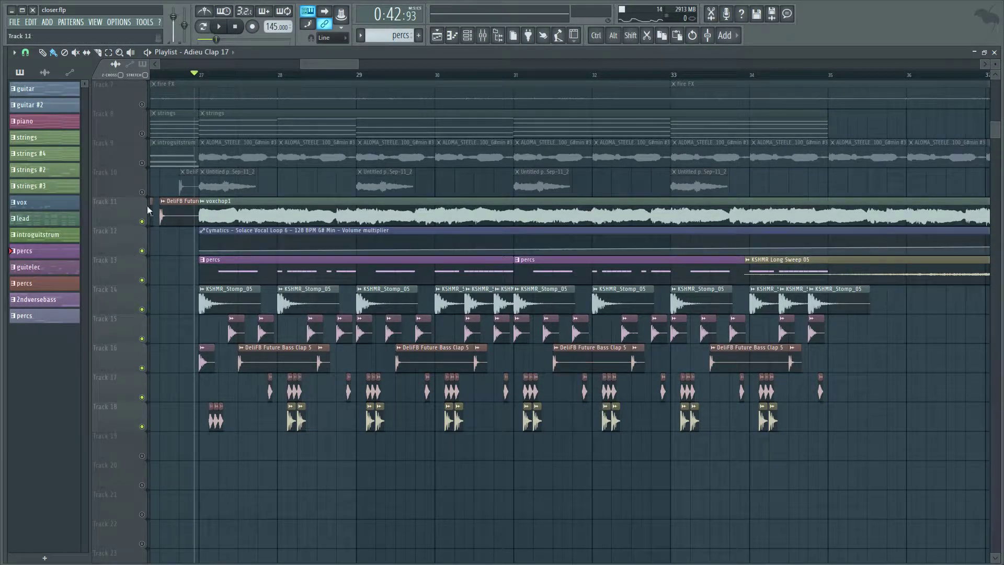
click(142, 192)
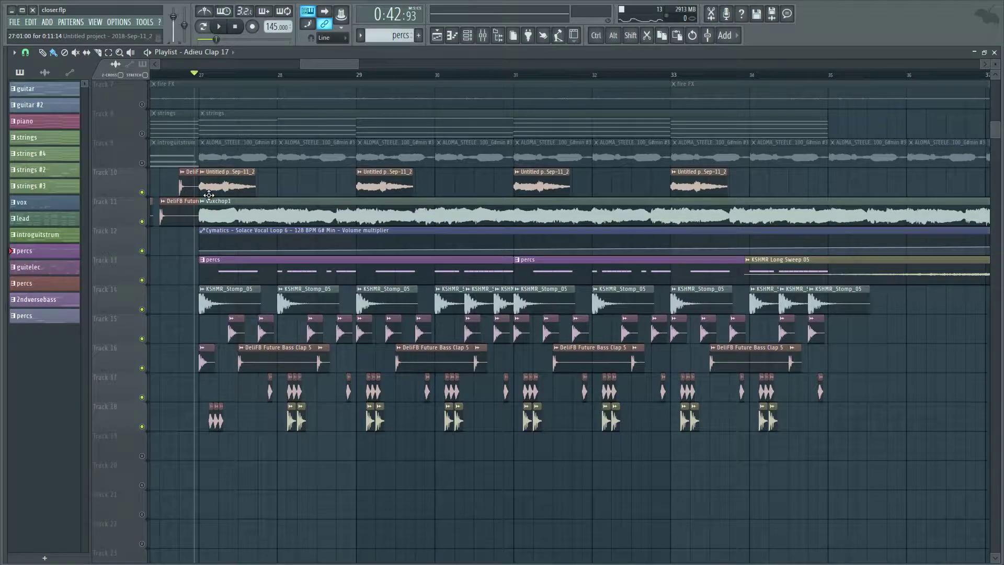
click(142, 162)
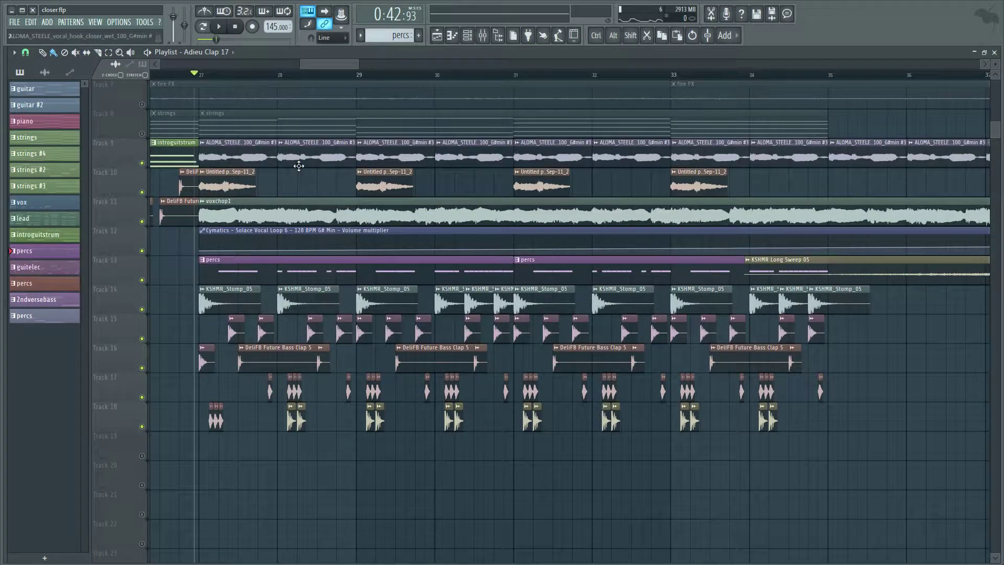
Solo Track 11, play its voxchop1 clip from about bar 27, stop playback, and re-enable all tracks.
scroll(299, 166, up, 4)
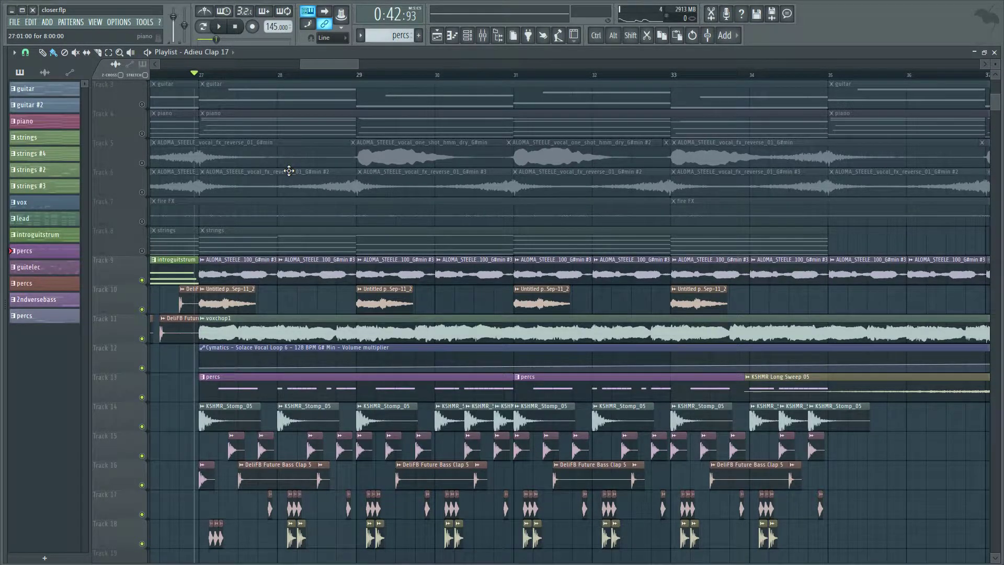
right_click(141, 338)
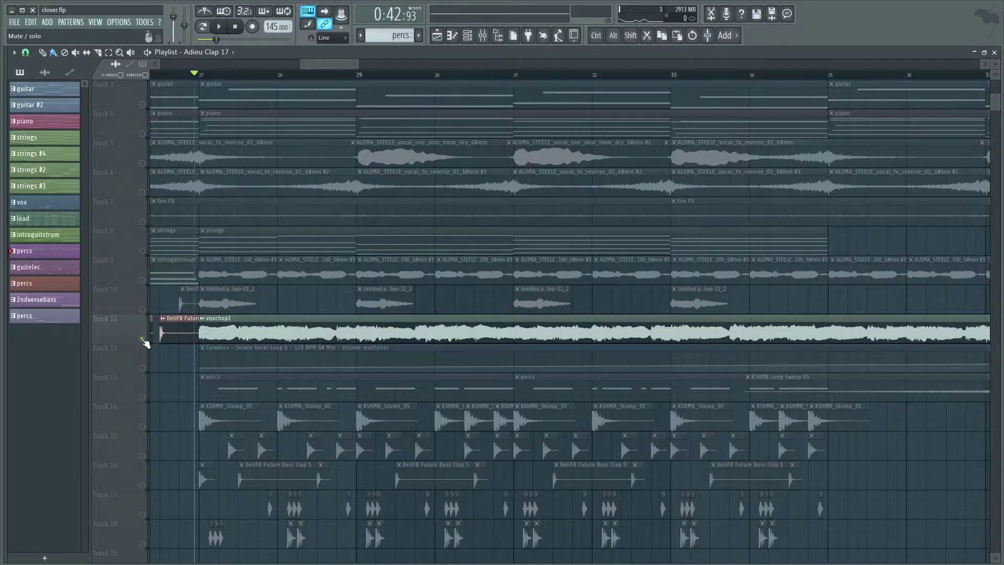
click(219, 26)
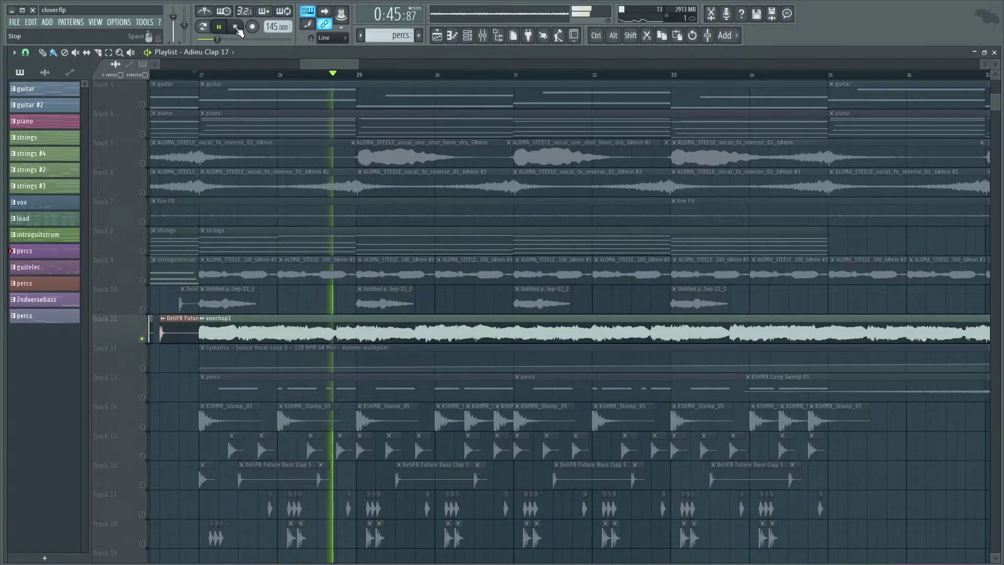
click(236, 27)
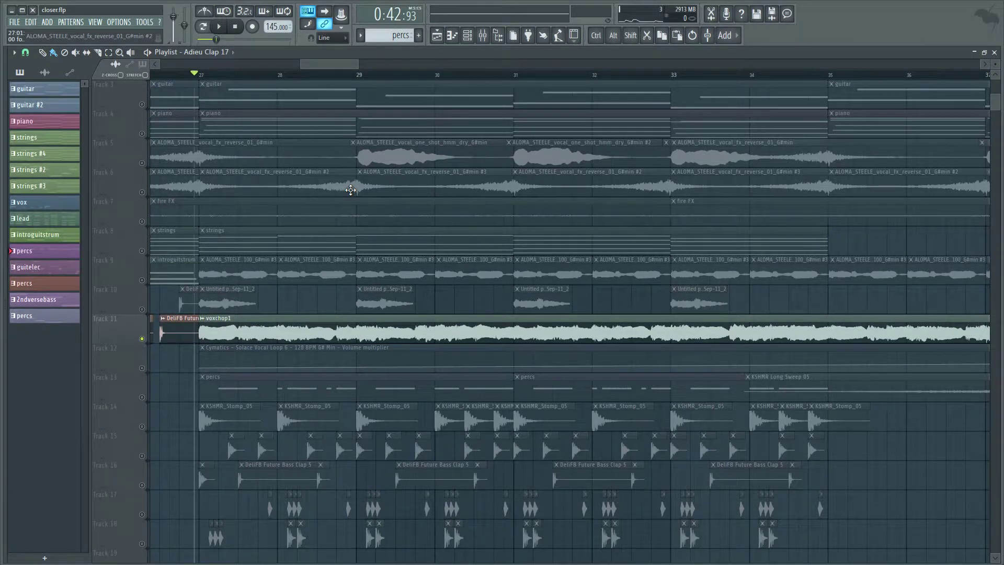
right_click(142, 339)
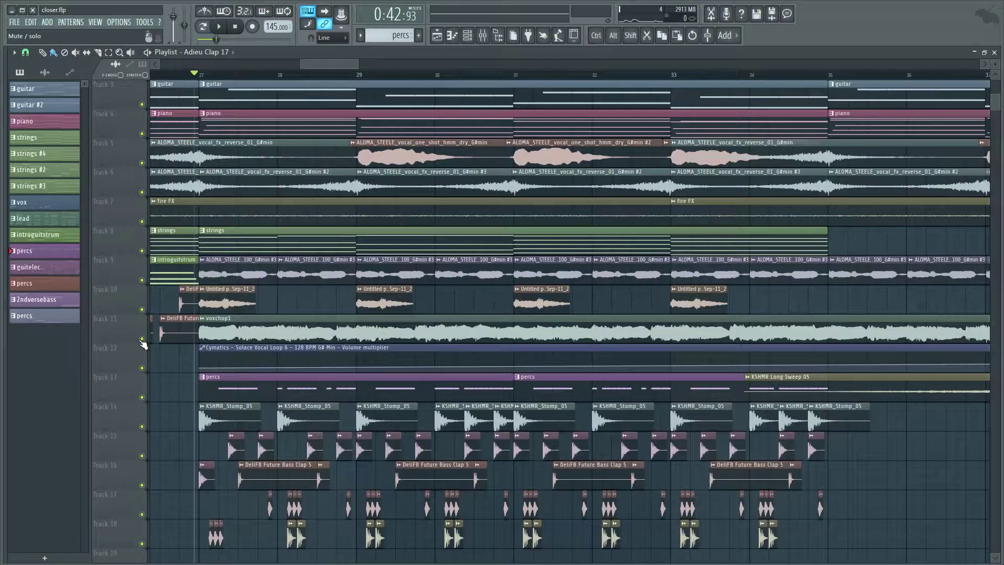
Inspect the channel settings of the Untitled project sample on Track 10 and the vocal hook sample on Track 9.
scroll(525, 228, down, 7)
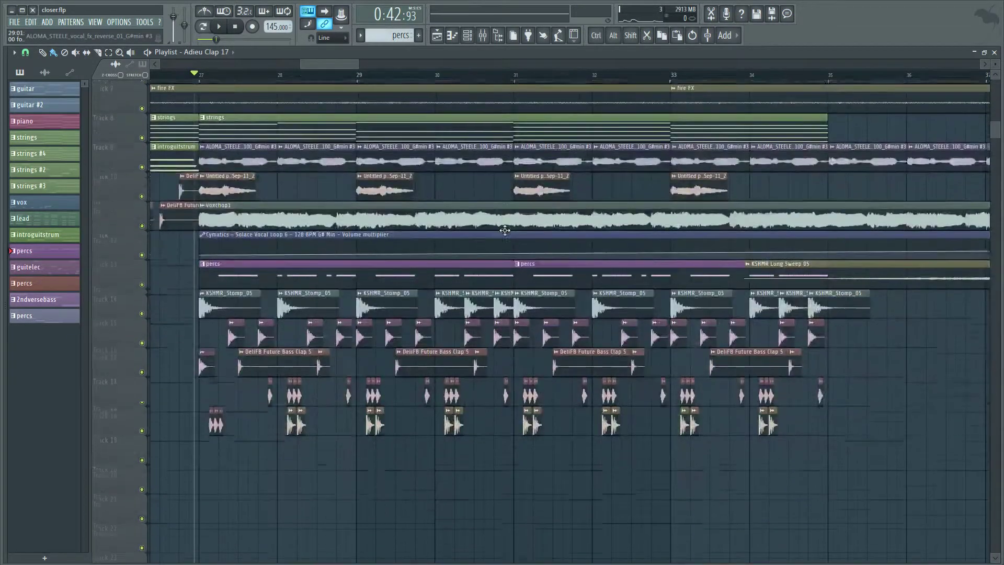
scroll(504, 230, up, 8)
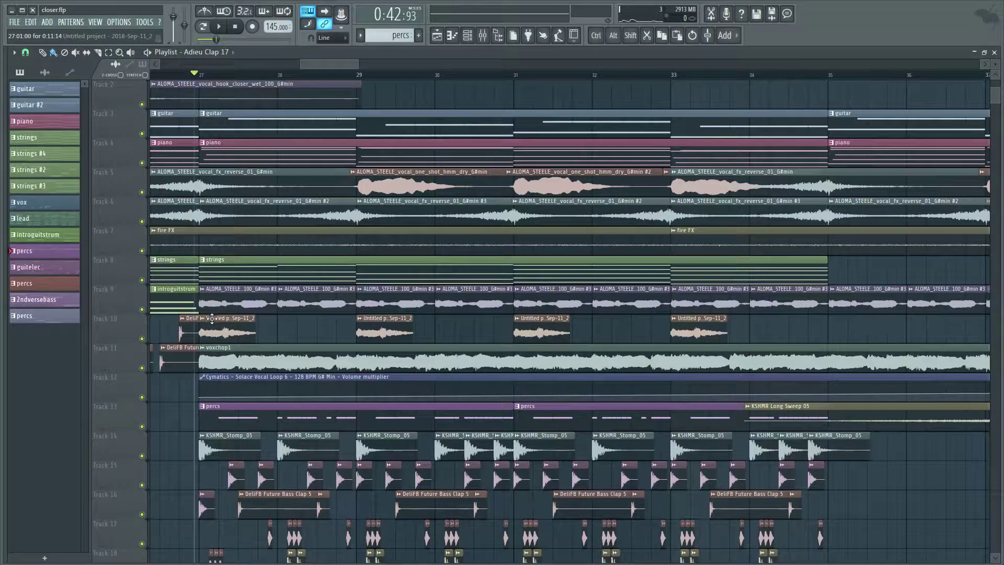
double_click(212, 319)
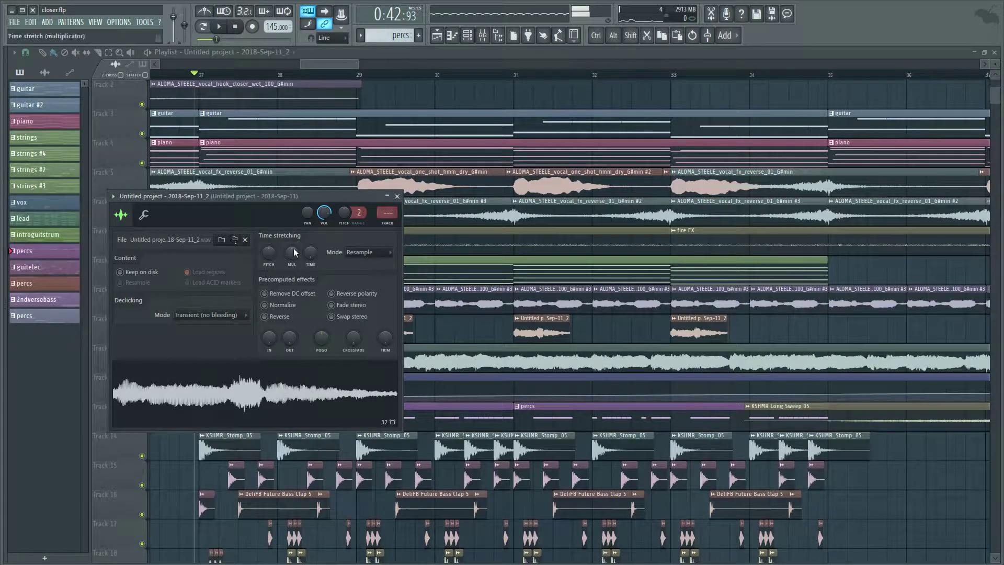
click(398, 197)
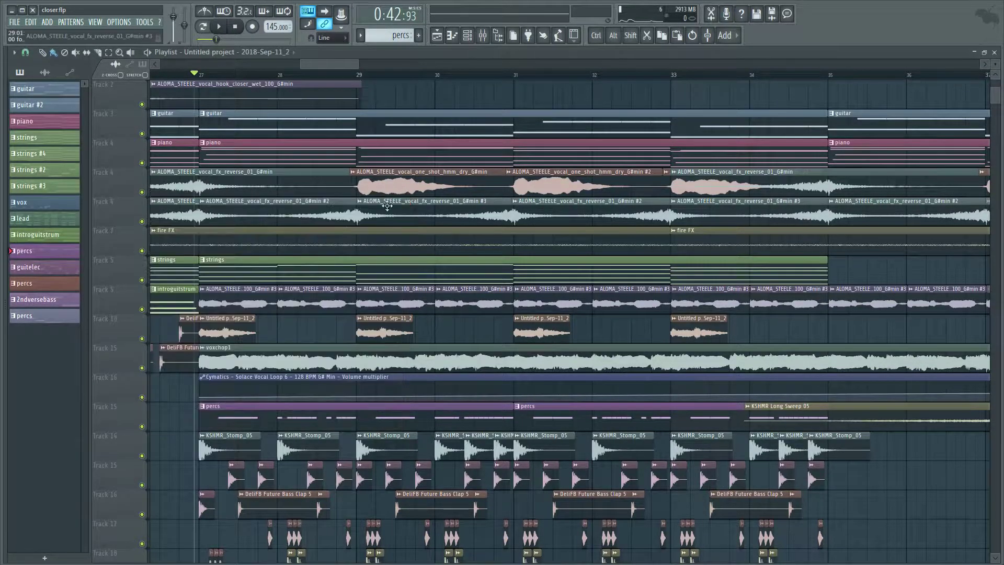
double_click(234, 297)
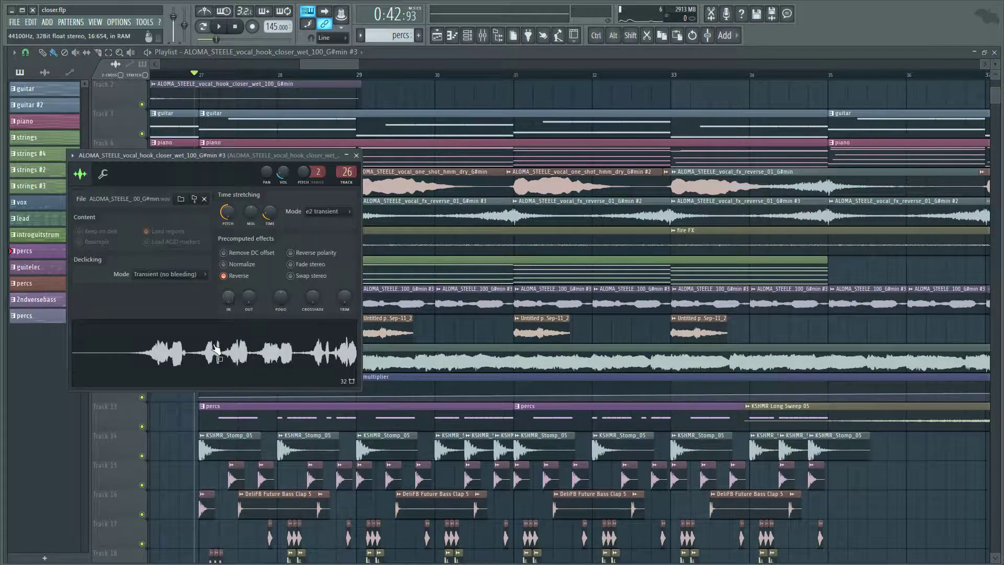
click(358, 156)
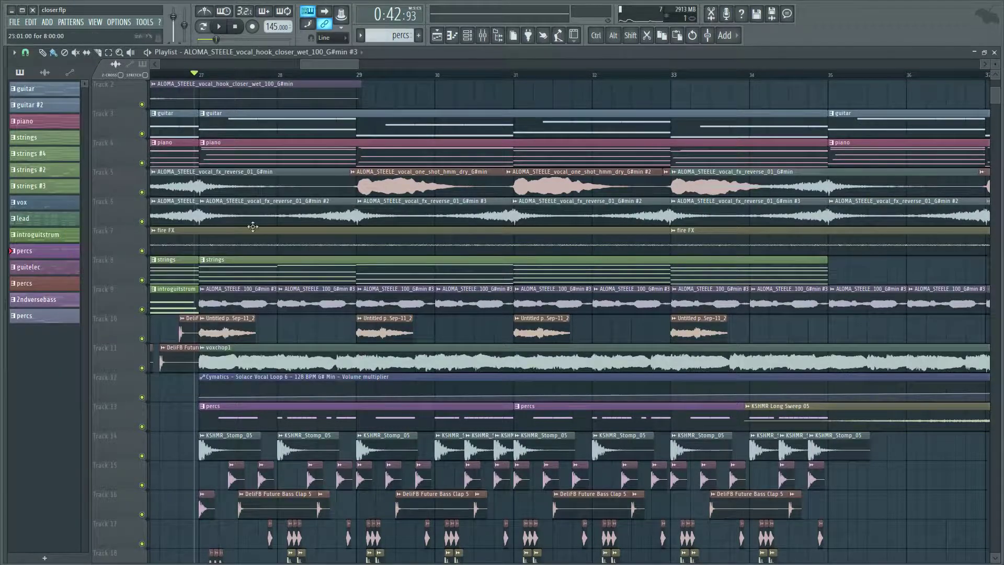
Preview the vocal hook clips on Track 9 at bars 27 and 28.
click(202, 288)
click(218, 311)
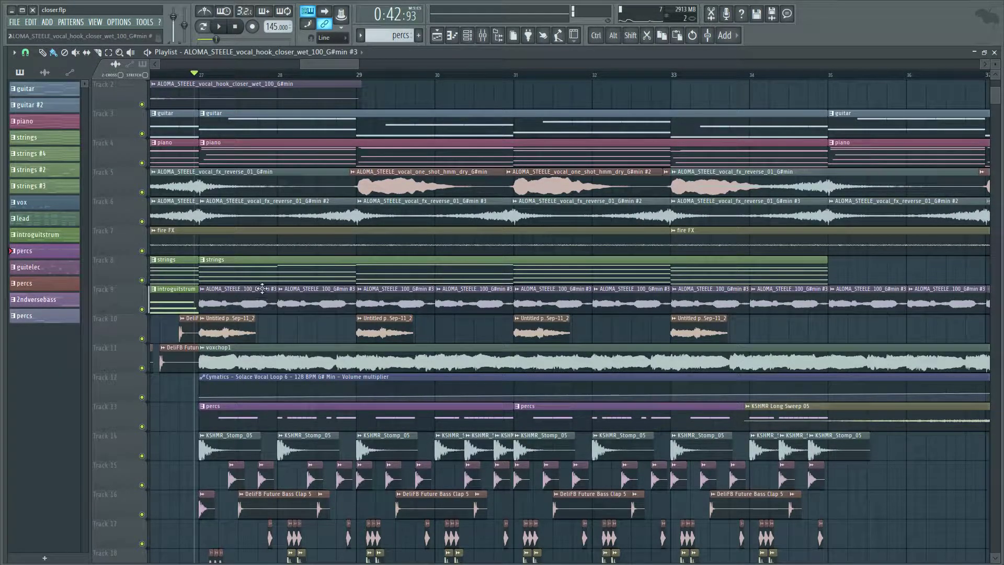
click(282, 291)
click(302, 309)
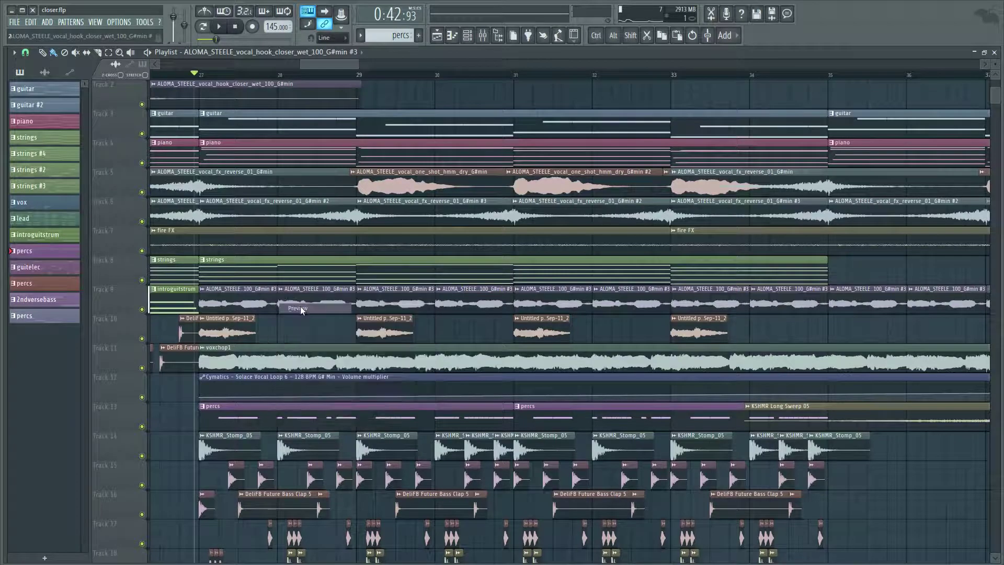
Play the full arrangement from bar 27 through the build-up to about bar 43, and stop playback.
click(240, 31)
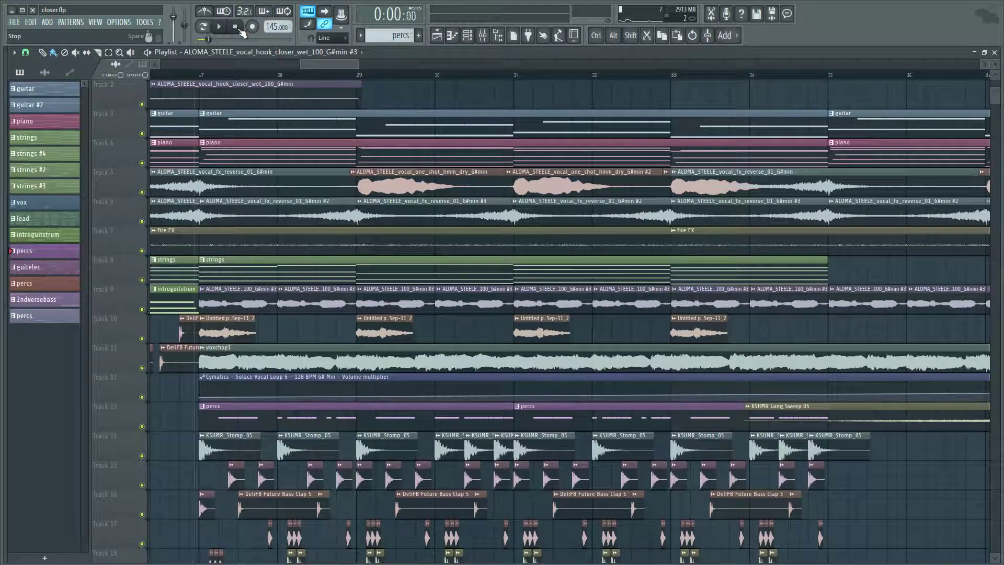
click(199, 76)
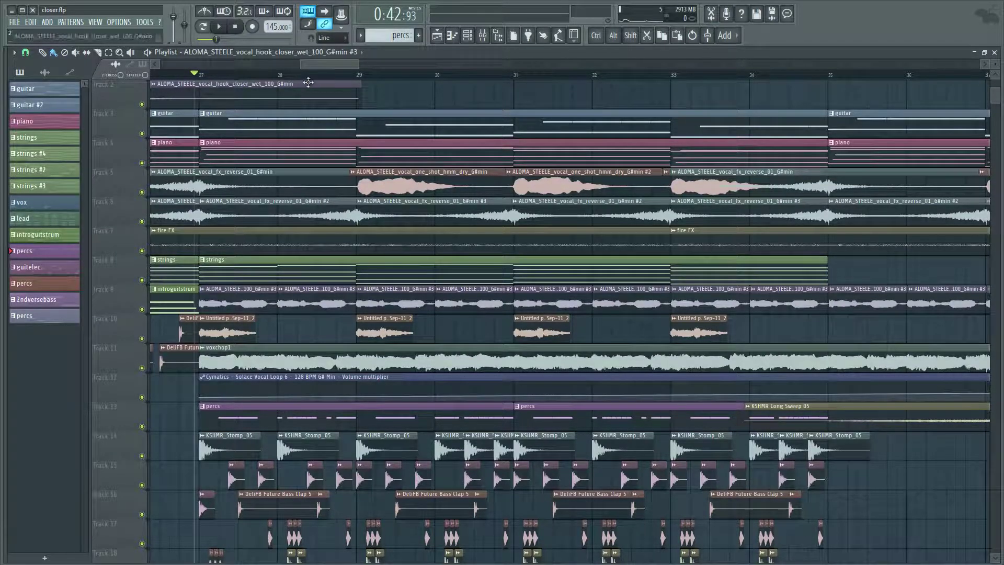
scroll(309, 82, down, 6)
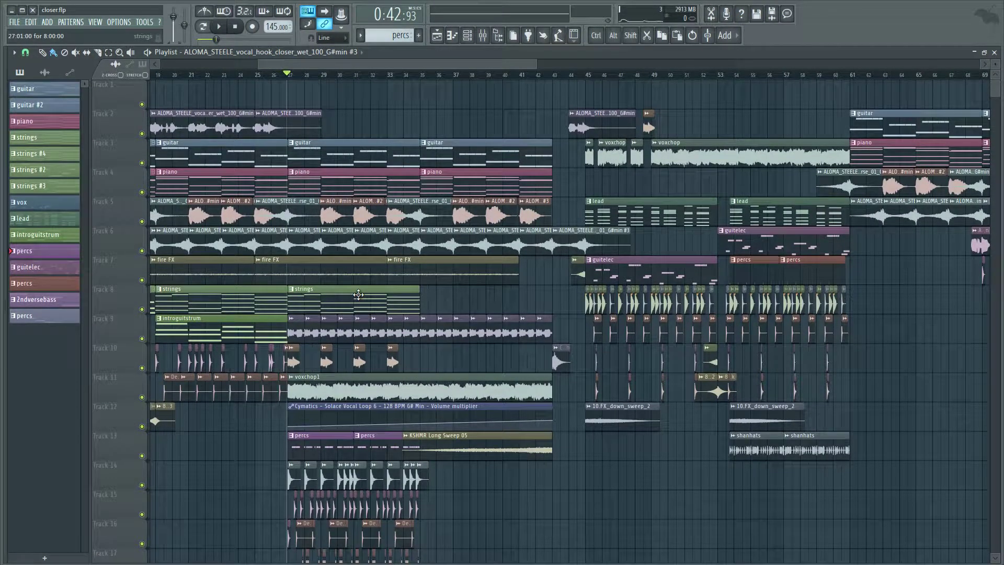
scroll(358, 294, down, 2)
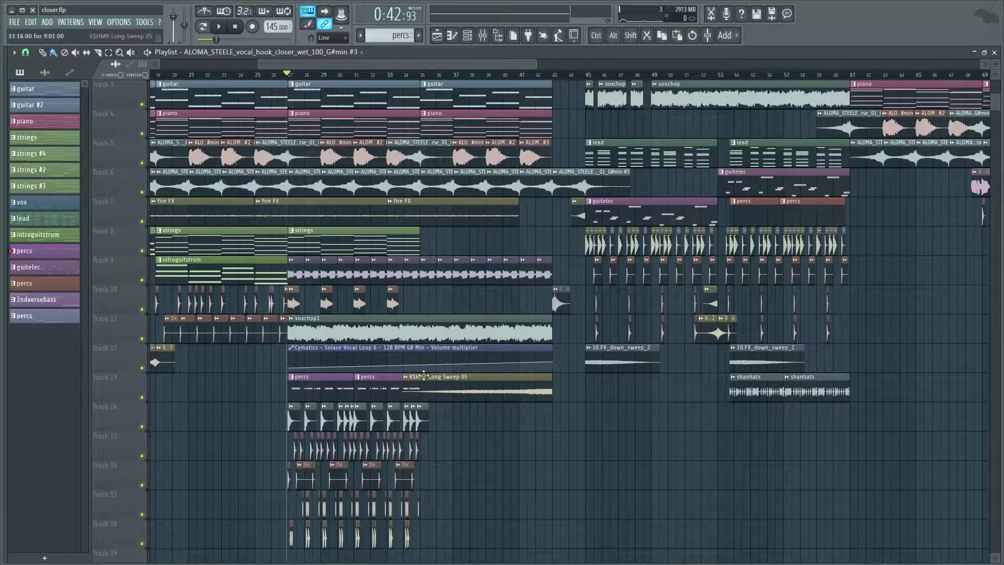
scroll(622, 195, up, 1)
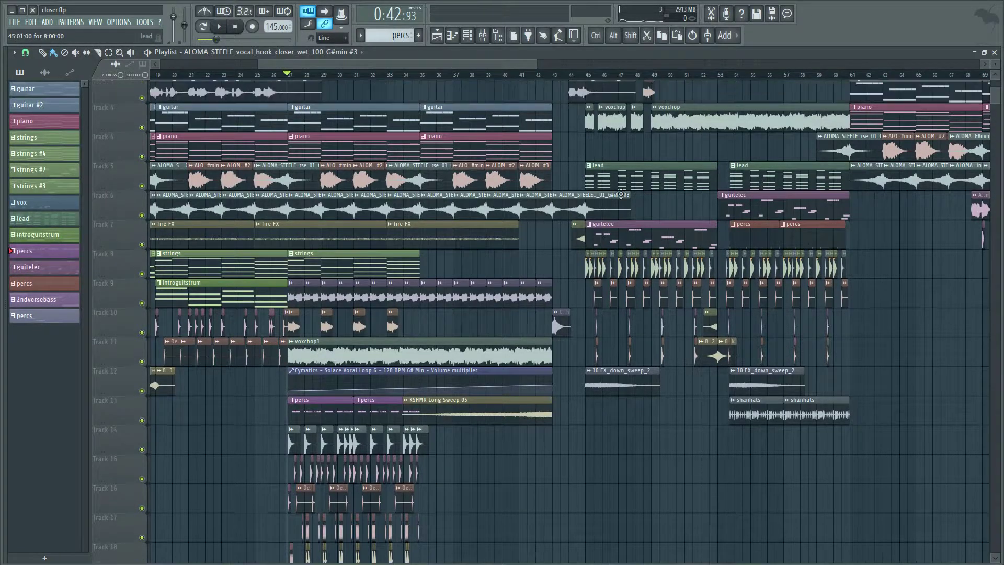
click(220, 28)
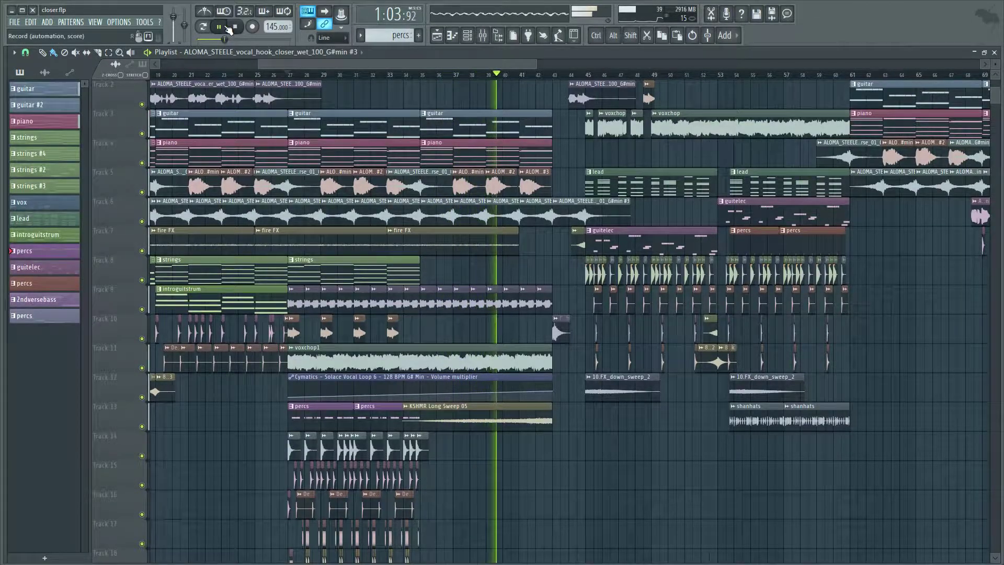
scroll(662, 87, up, 5)
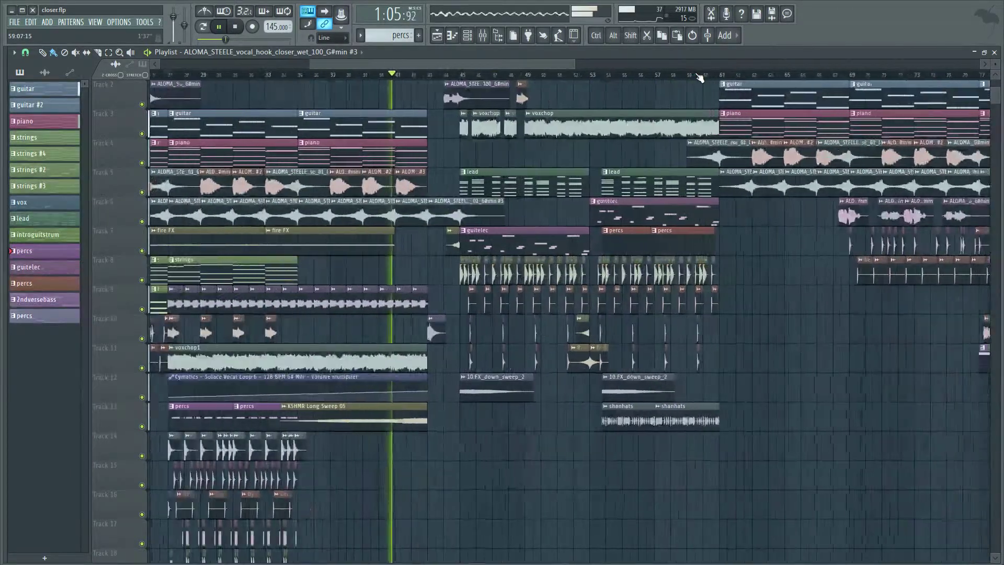
scroll(470, 65, down, 2)
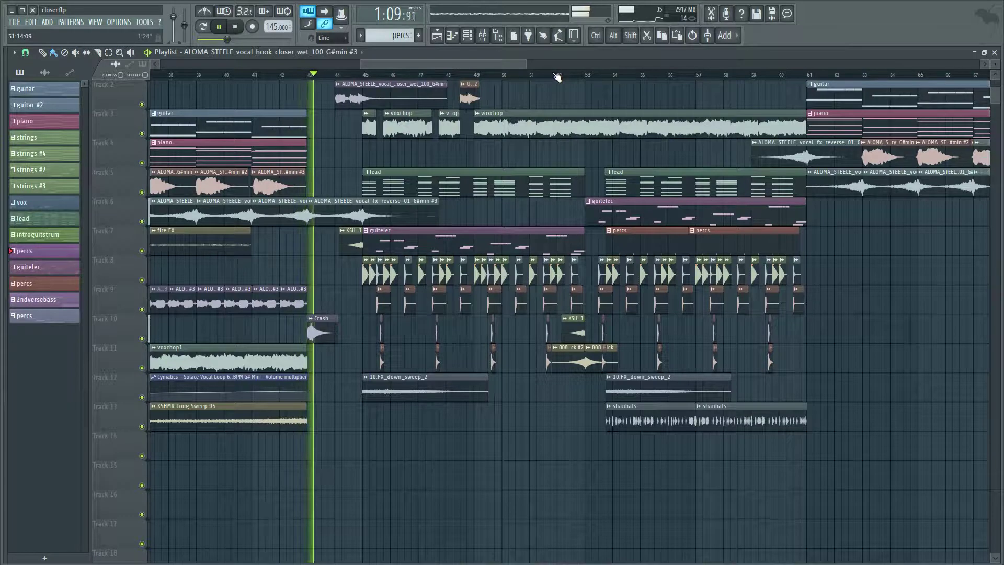
key(space)
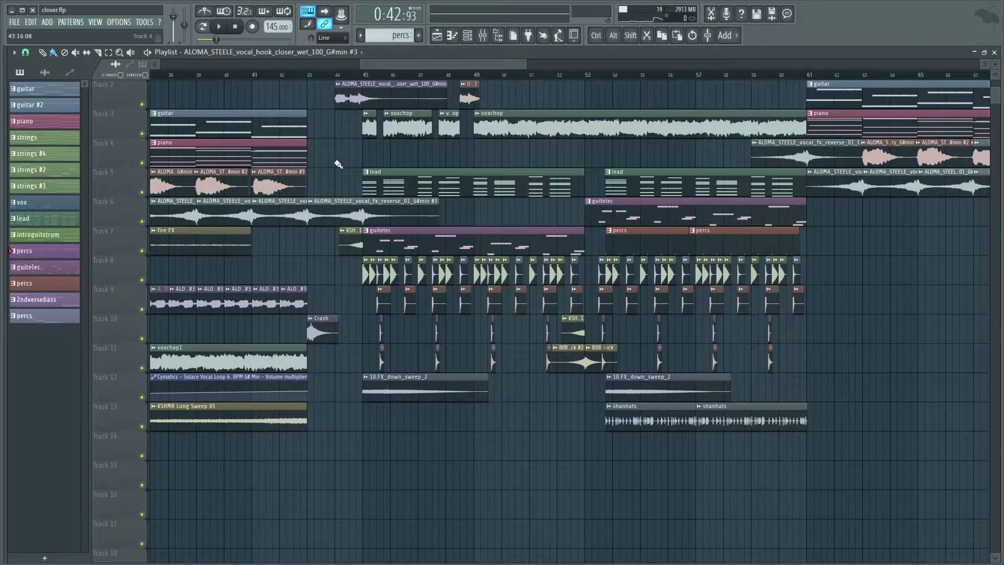
Solo Track 8 and unmute Tracks 9, 10 and 11 to isolate the drop's drums and percussion from bar 45.
scroll(324, 220, up, 1)
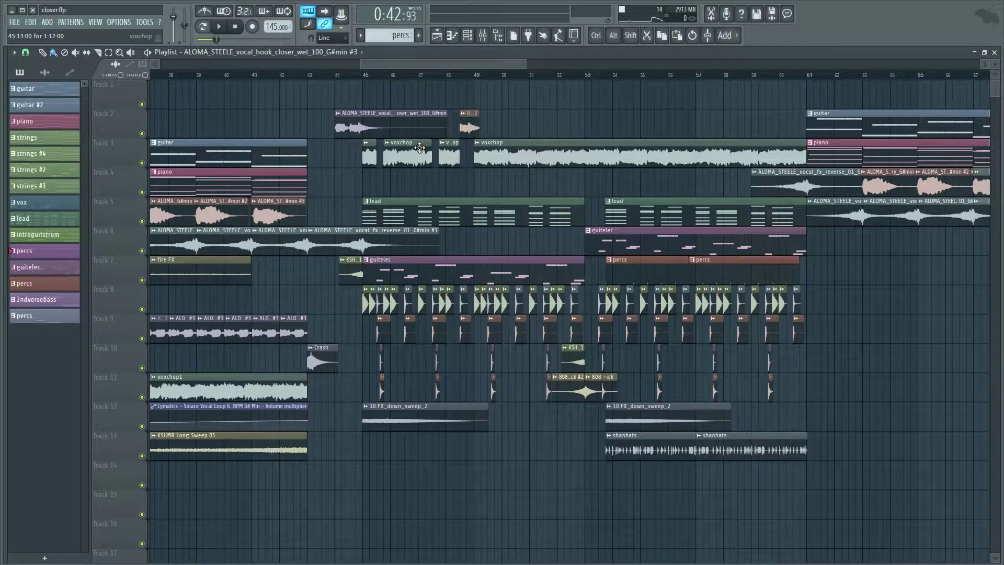
scroll(420, 148, down, 2)
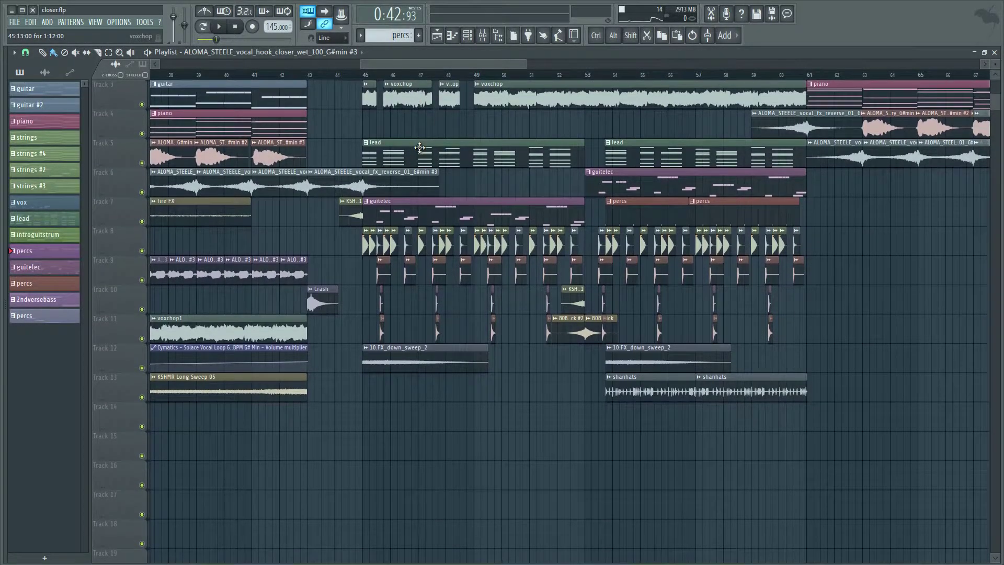
scroll(385, 76, up, 3)
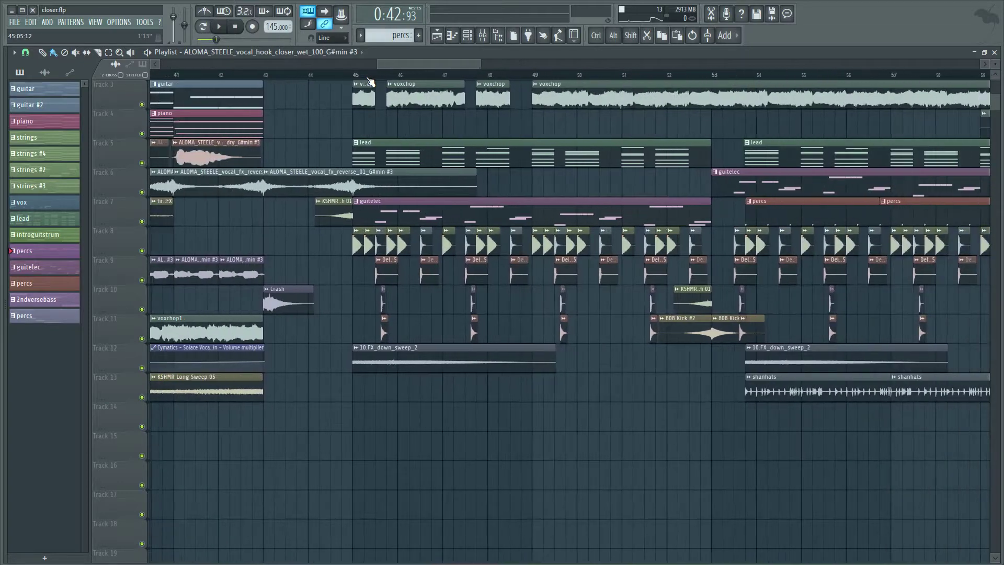
scroll(371, 80, down, 3)
scroll(370, 82, up, 3)
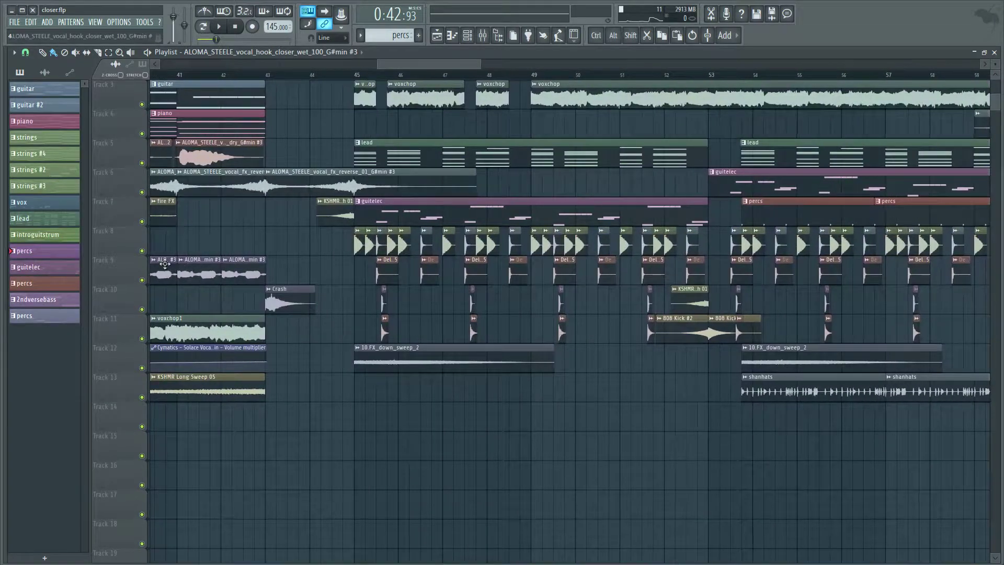
right_click(142, 251)
click(142, 280)
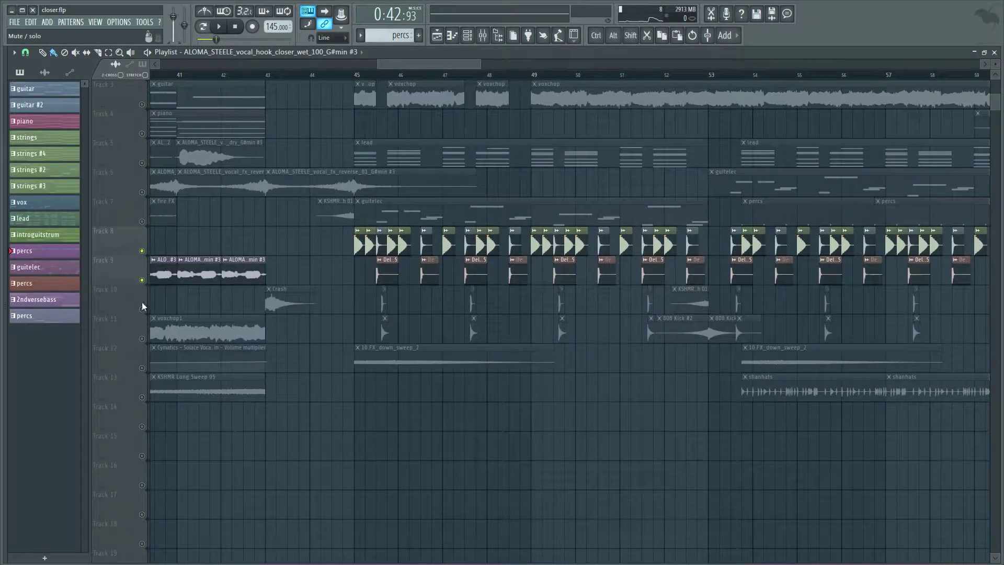
click(142, 309)
click(142, 338)
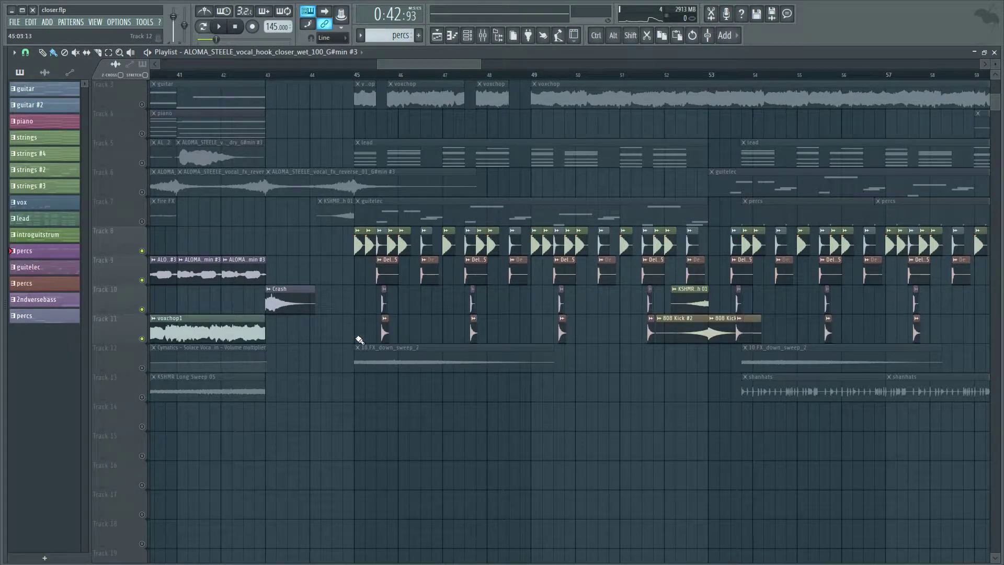
Inspect the kick sample on Track 8 and the Fruity parametric EQ 2 curve on its mixer track 23, and return to the playlist.
double_click(359, 242)
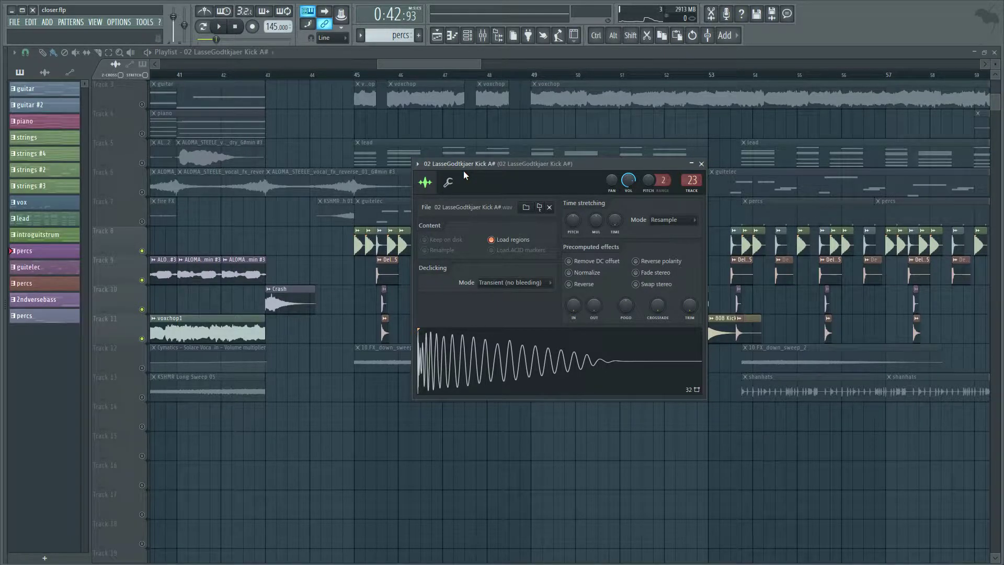
click(702, 164)
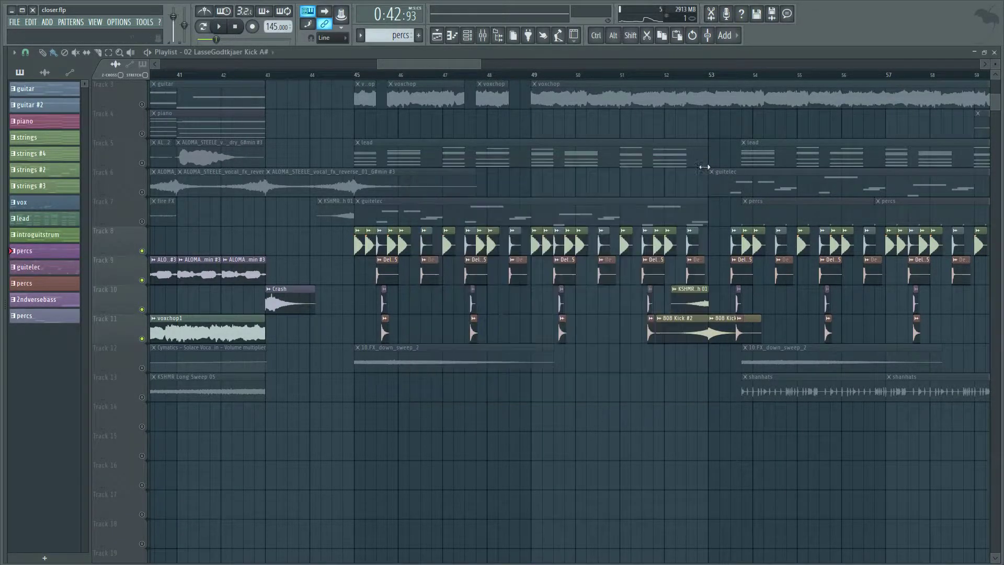
click(483, 35)
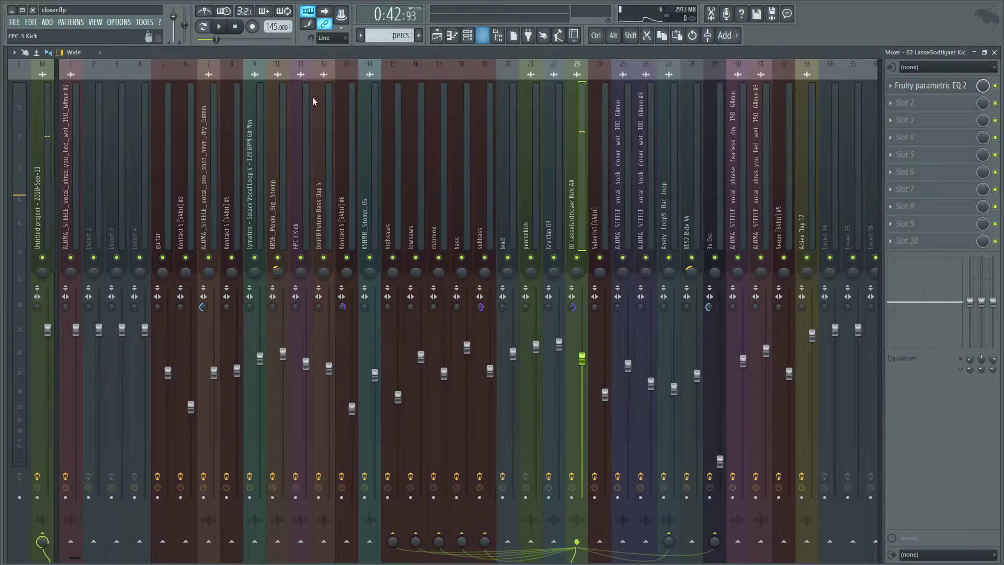
click(912, 93)
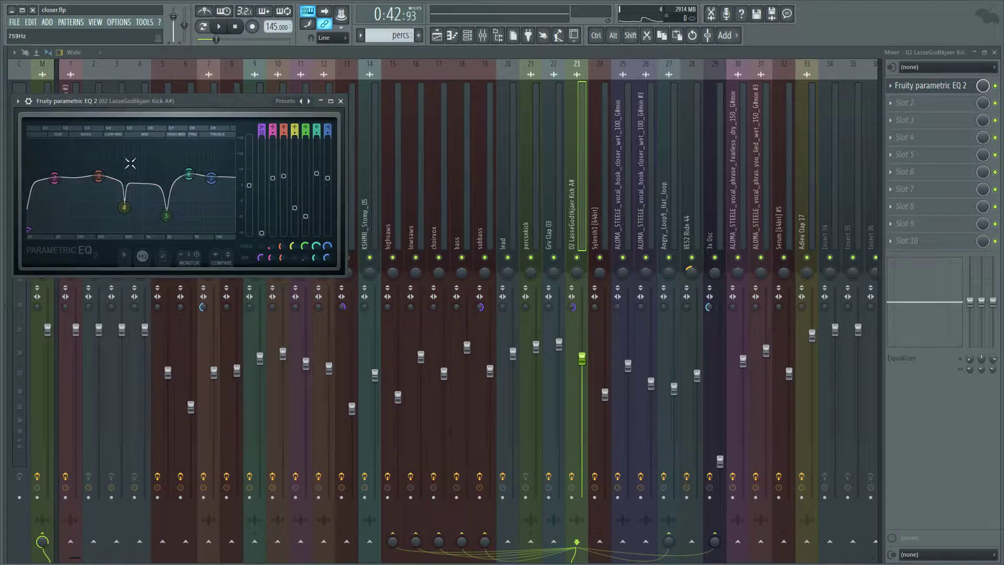
click(341, 101)
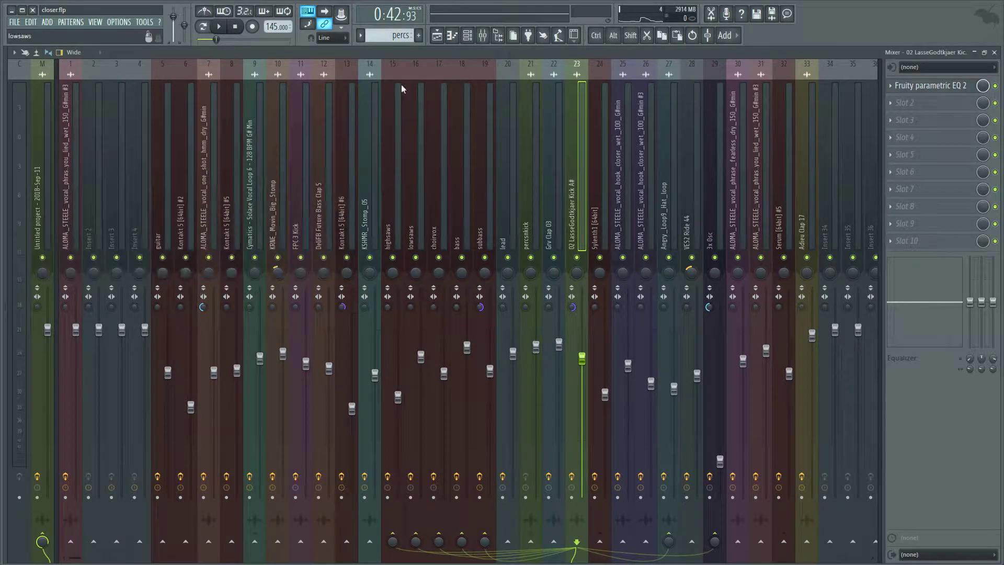
click(436, 35)
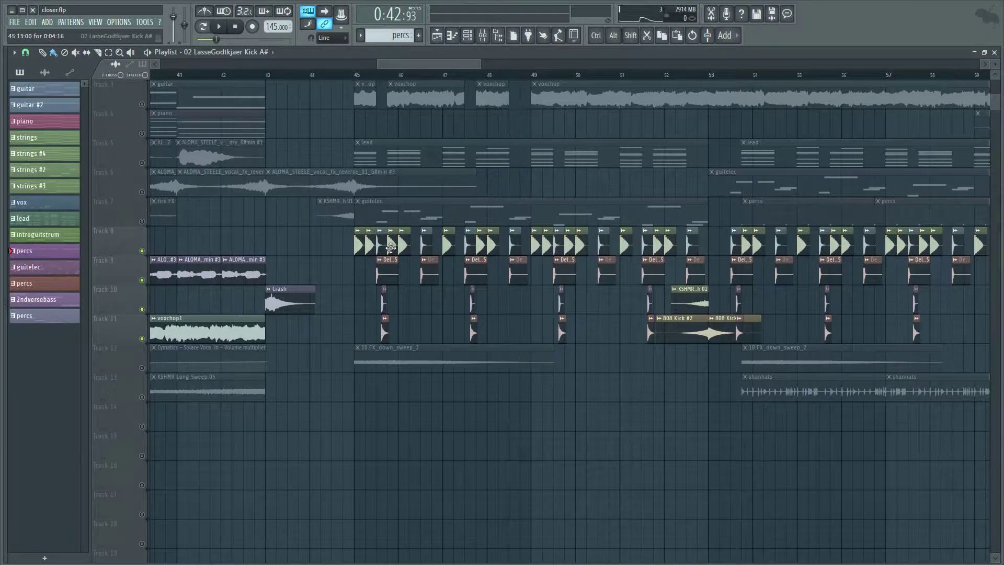
Inspect the DeliFB Future Bass Clap 5 sample on Track 9 and the Grv Clap 03 sample on Track 8.
double_click(384, 270)
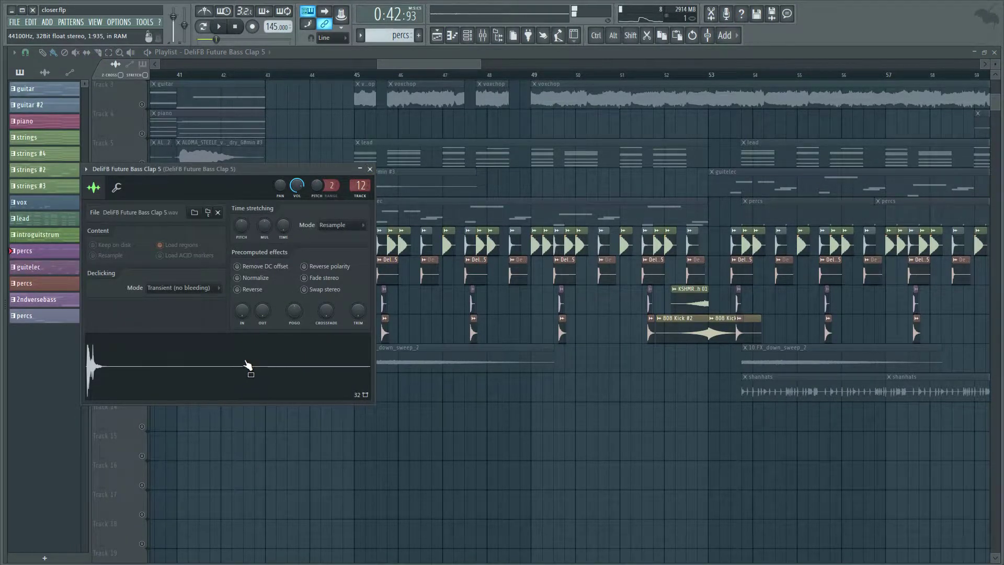
click(371, 170)
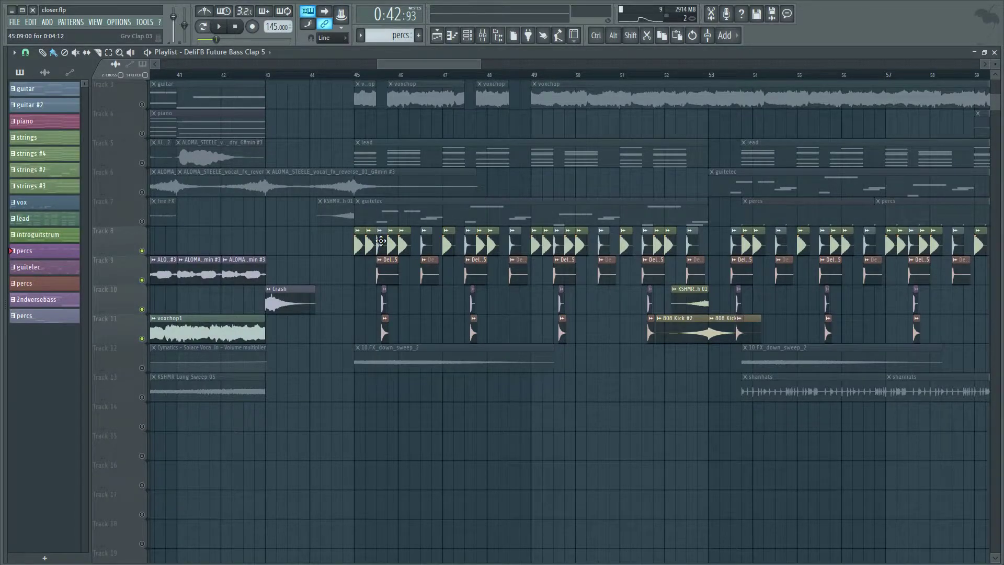
double_click(381, 240)
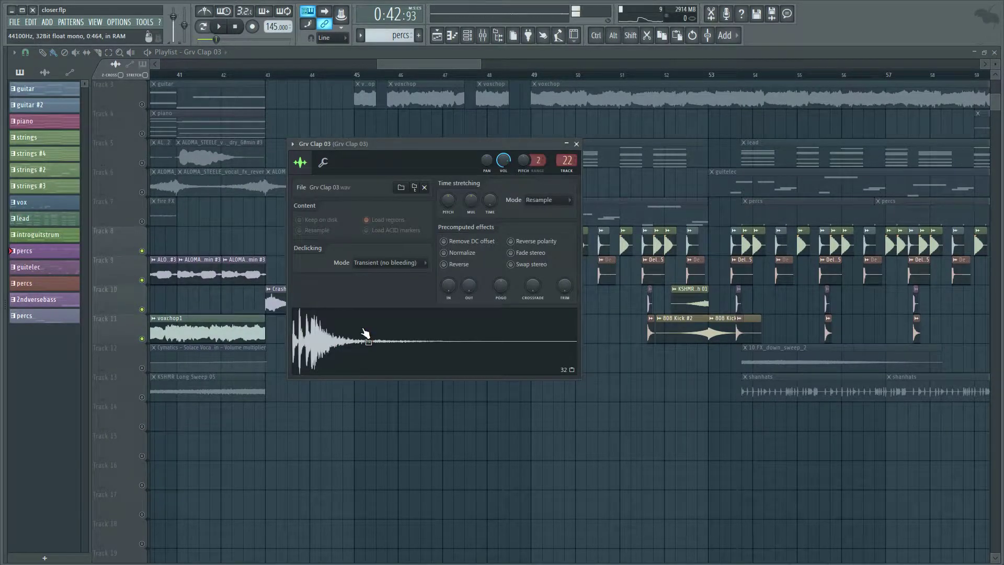
click(577, 144)
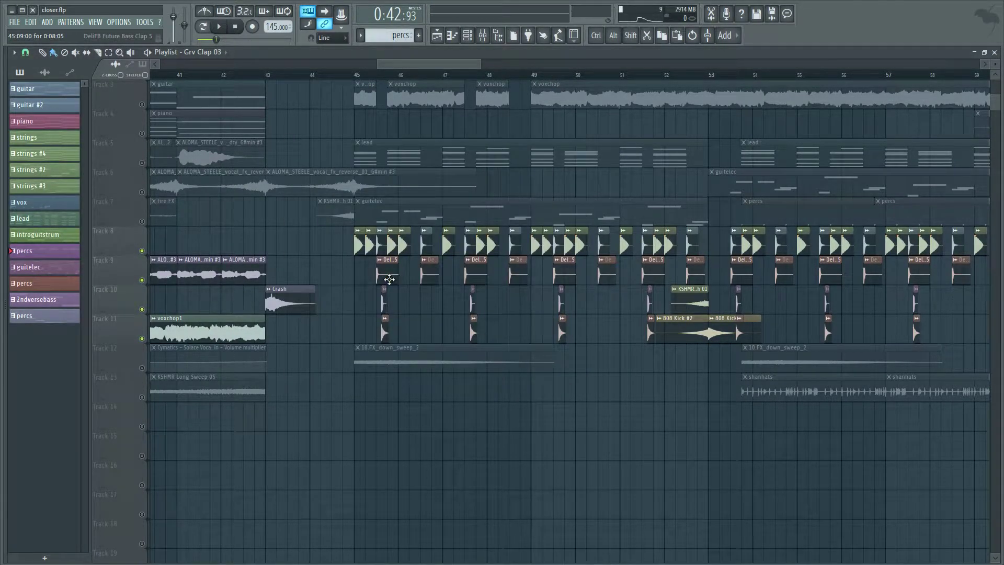
Inspect the Linn Conga sample on Track 11 and the Grv Perc 13 sample on Track 10.
double_click(386, 326)
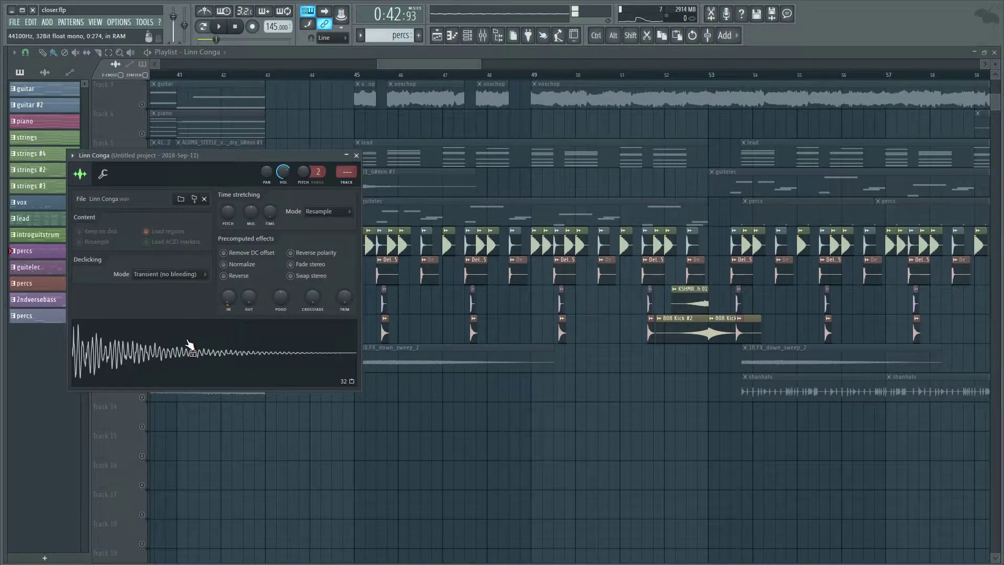
click(356, 156)
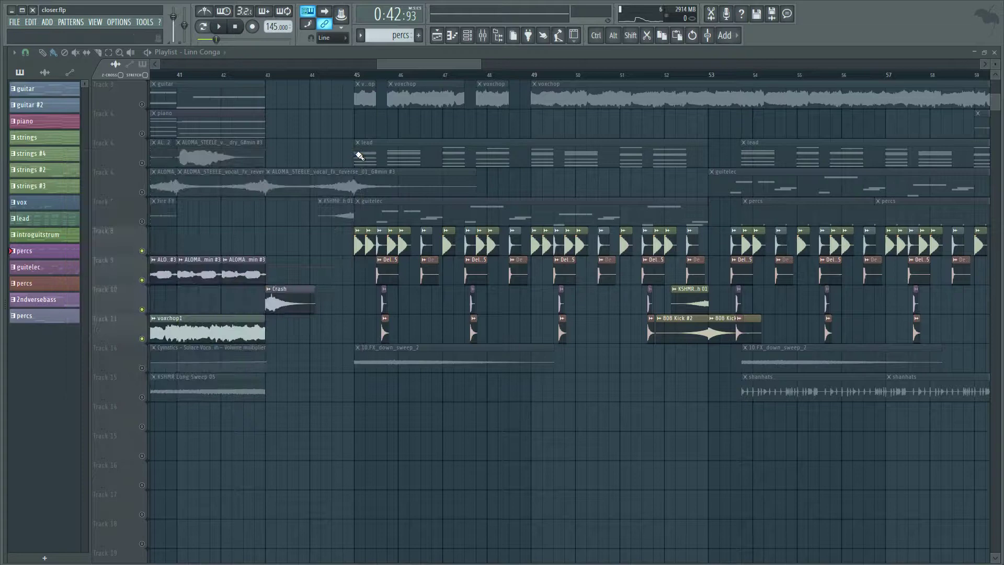
double_click(383, 300)
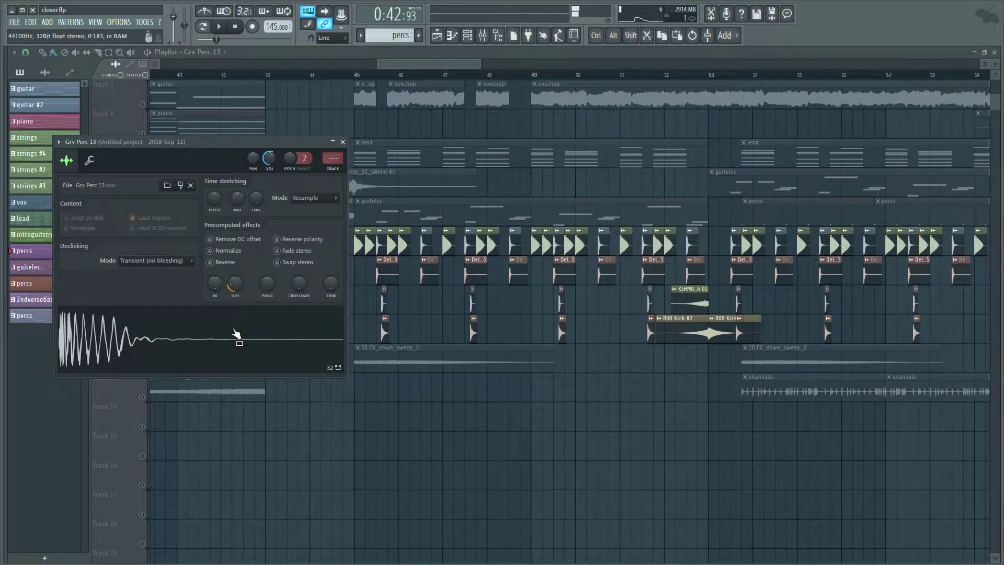
click(343, 142)
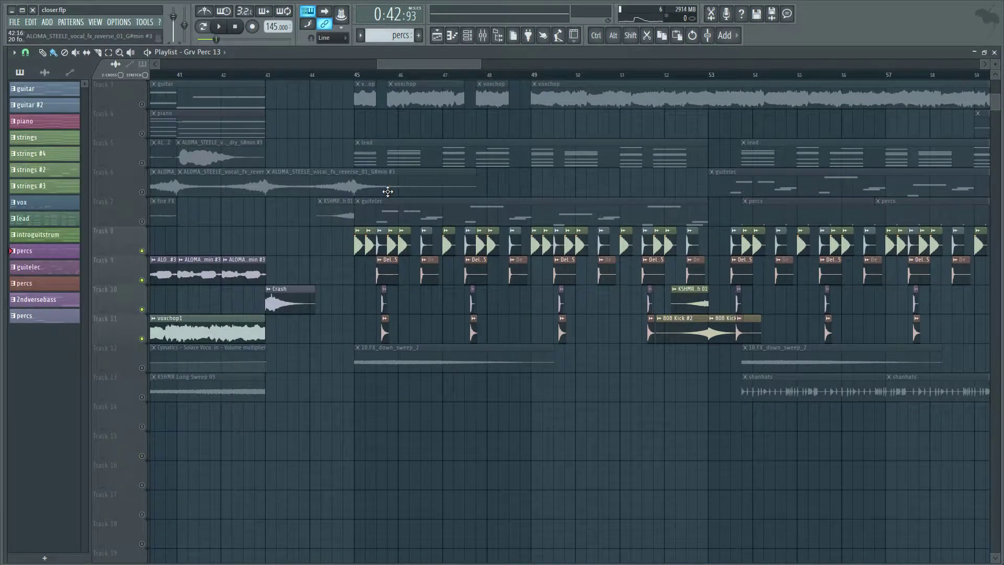
Play the isolated drums from just before bar 45 to about bar 50, and pause playback.
click(347, 75)
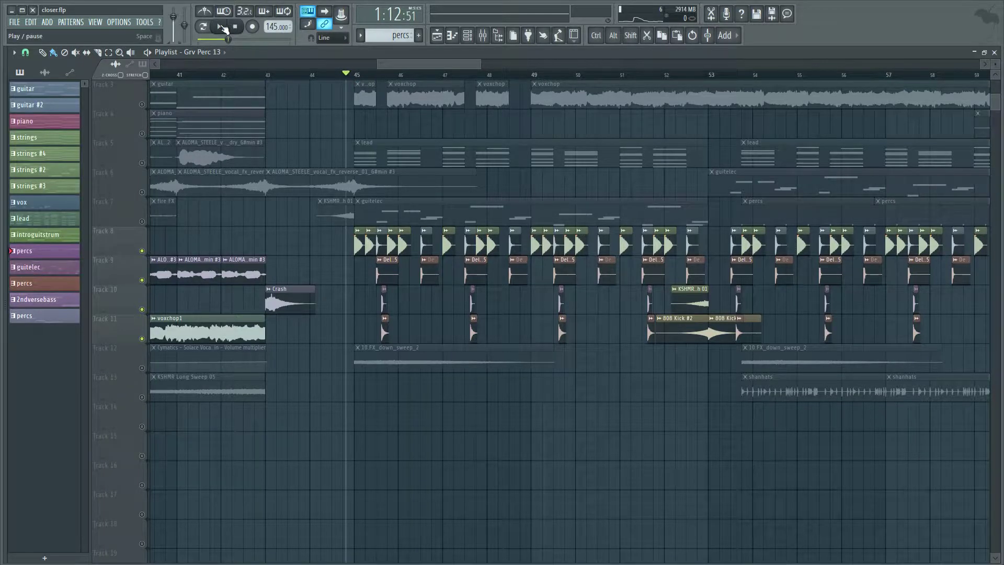
click(222, 27)
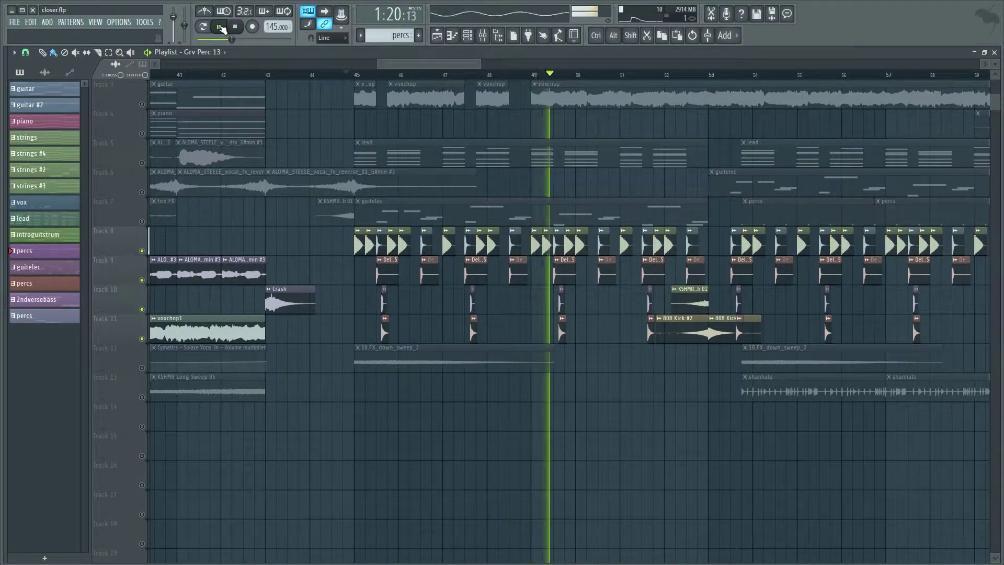
click(220, 26)
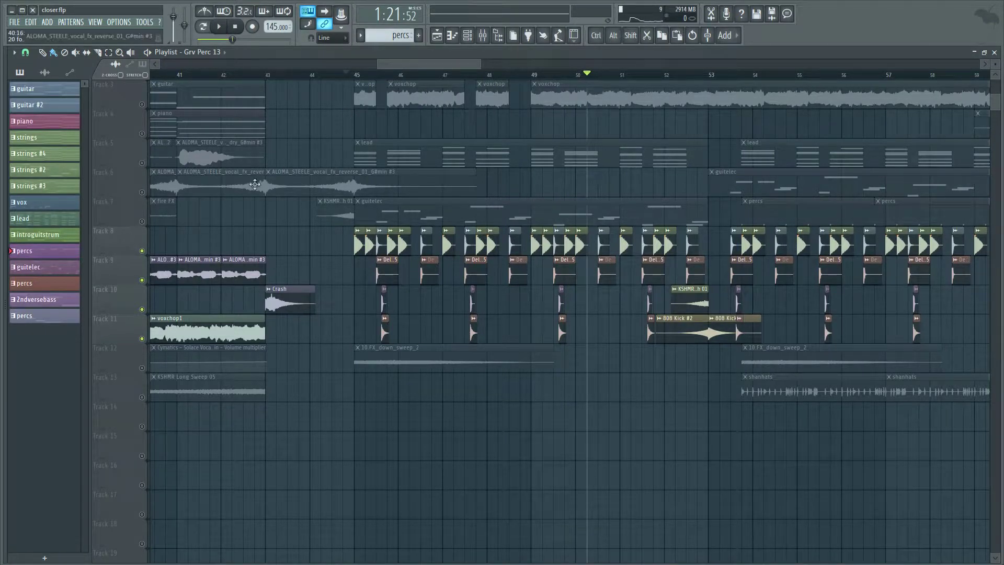
Unmute Track 7 alongside the drum tracks and select its guitelec pattern at bar 45.
scroll(276, 178, up, 2)
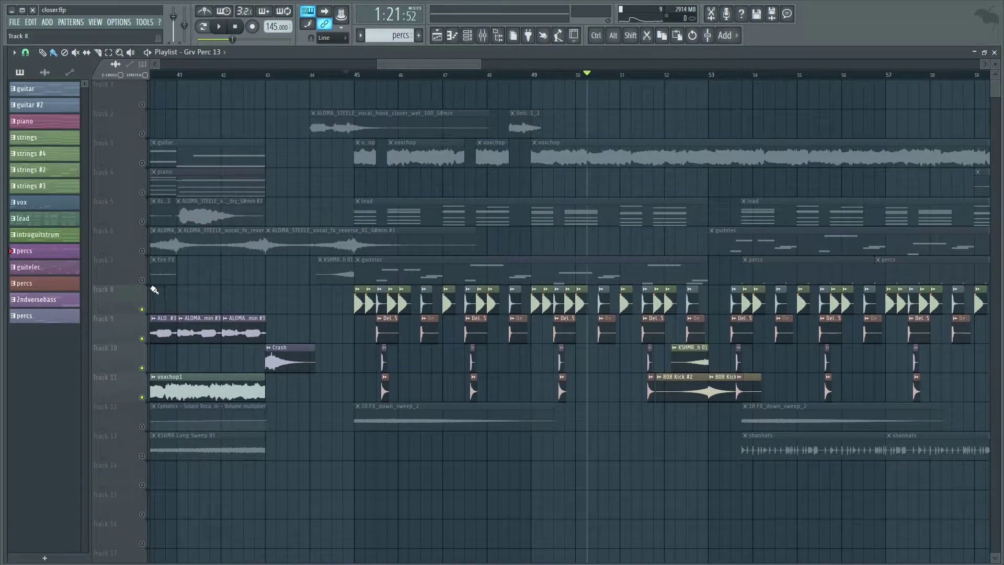
click(142, 282)
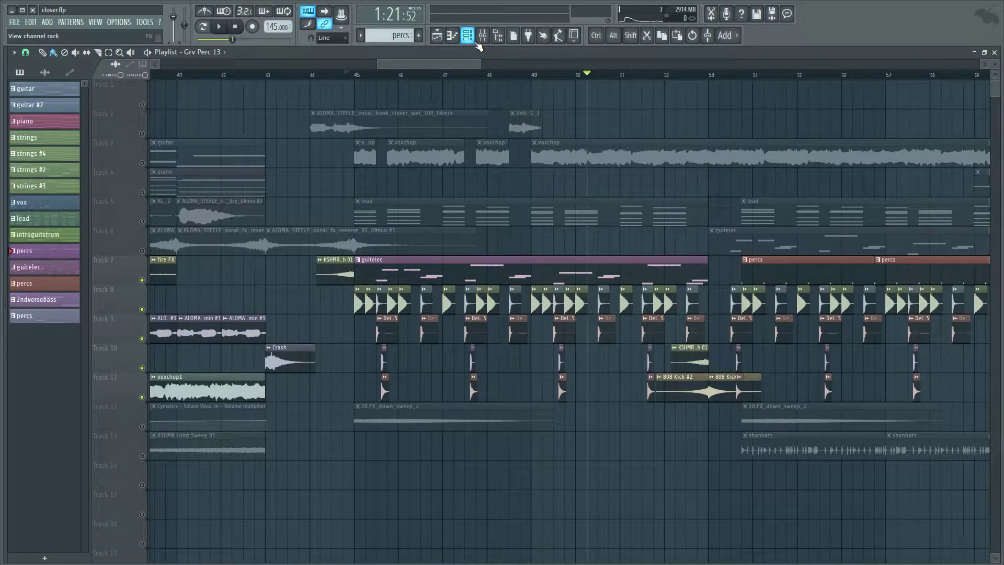
click(413, 260)
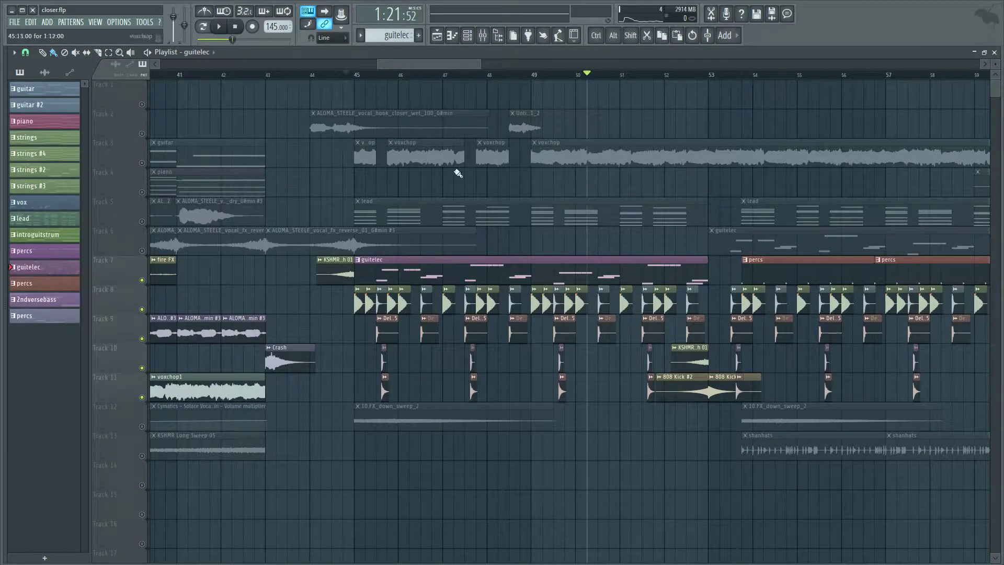
Examine the guitelec pattern's reFX Nexus notes in the piano roll and play them on their own.
click(467, 35)
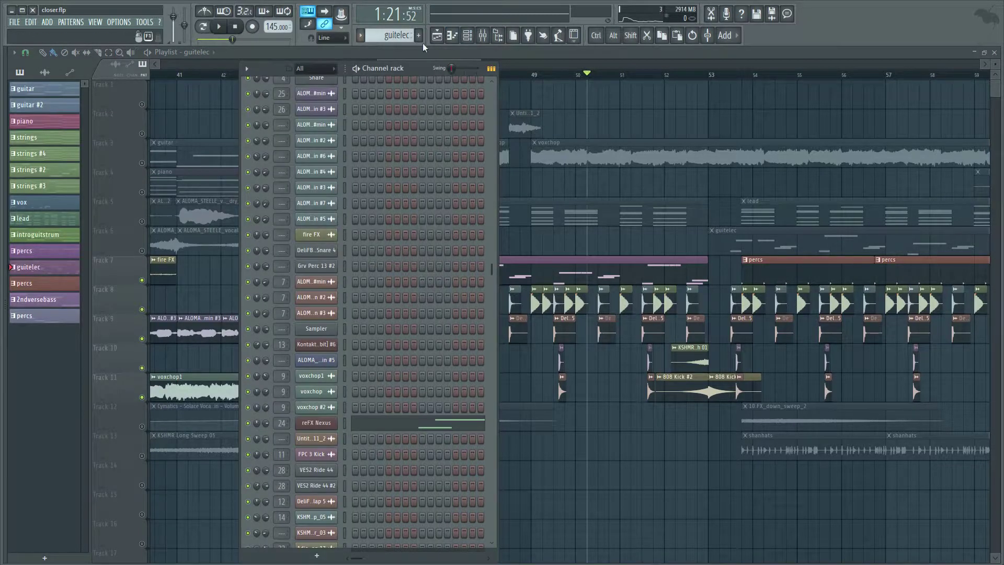
click(463, 37)
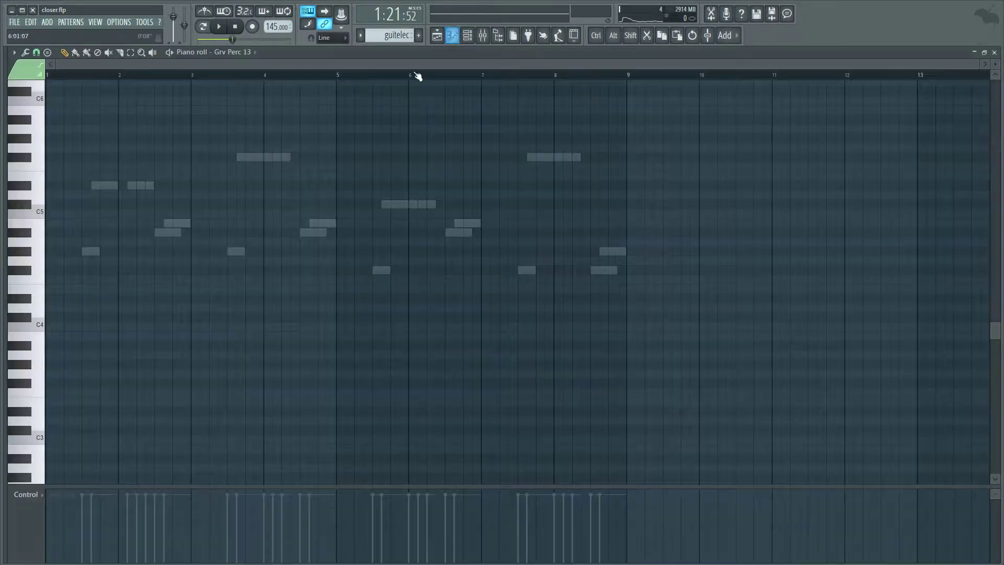
click(469, 36)
click(421, 427)
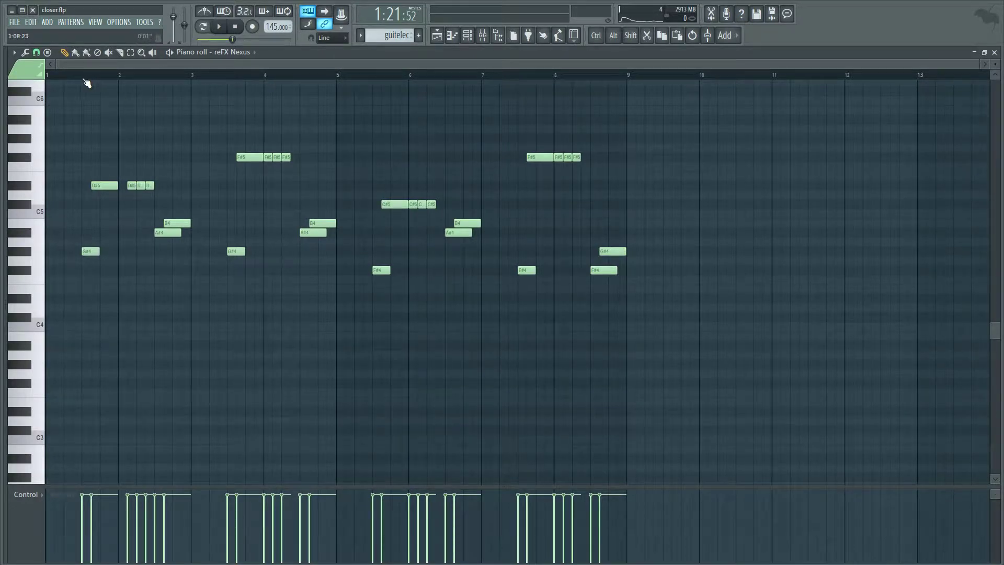
click(219, 28)
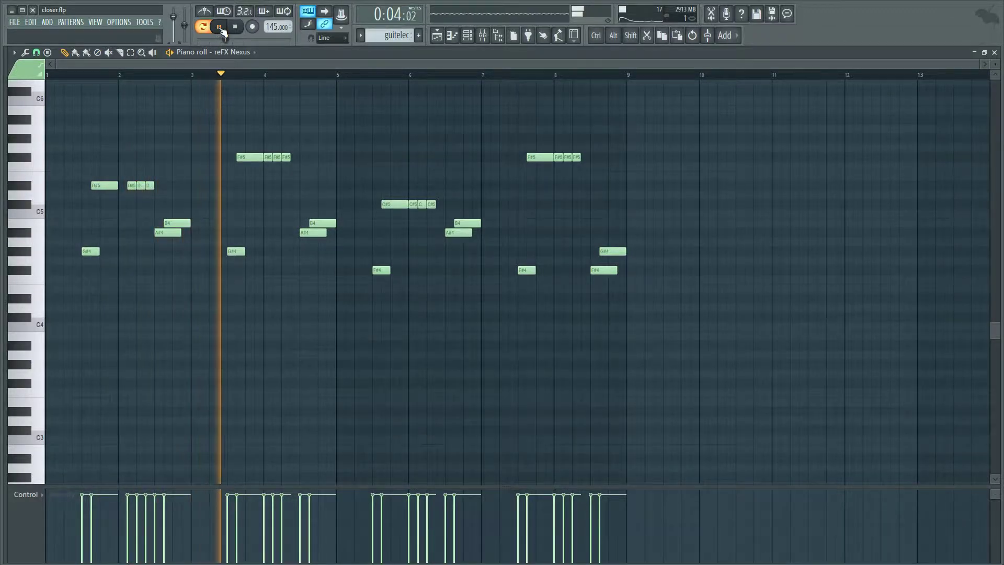
Locate the guitelec sound's mixer insert, Sylenth1 on insert 24, while the pattern plays, and pause playback.
click(488, 41)
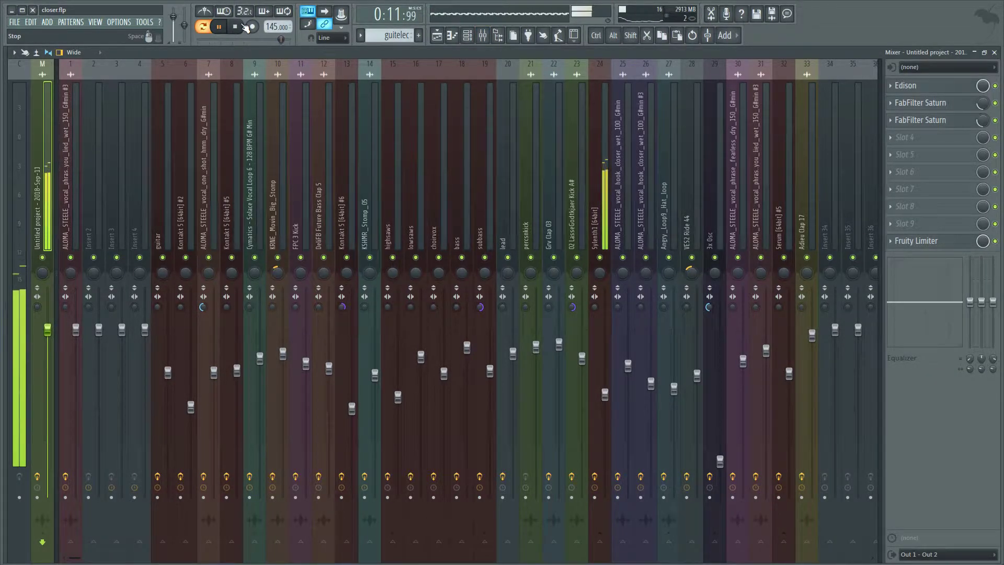
click(591, 168)
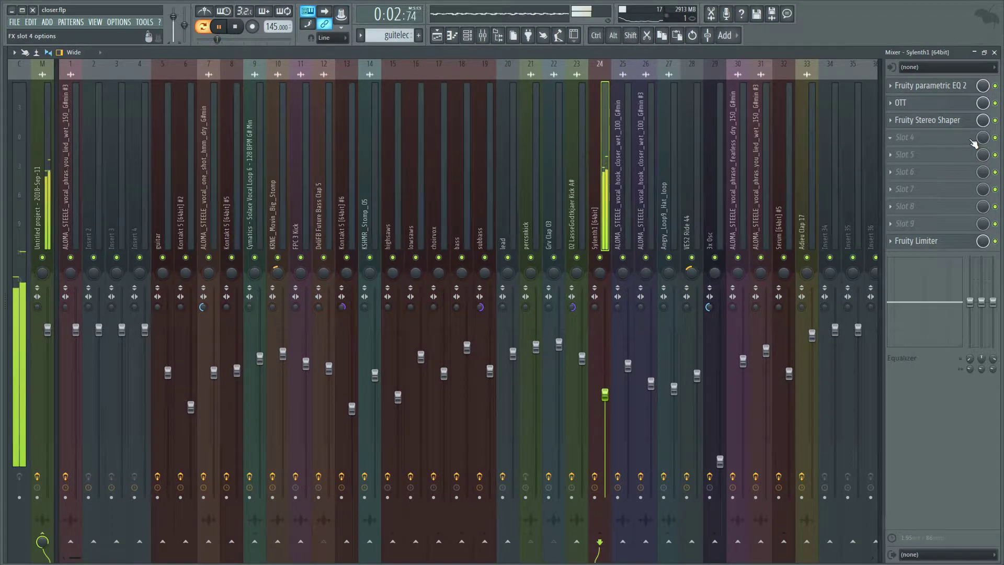
click(219, 27)
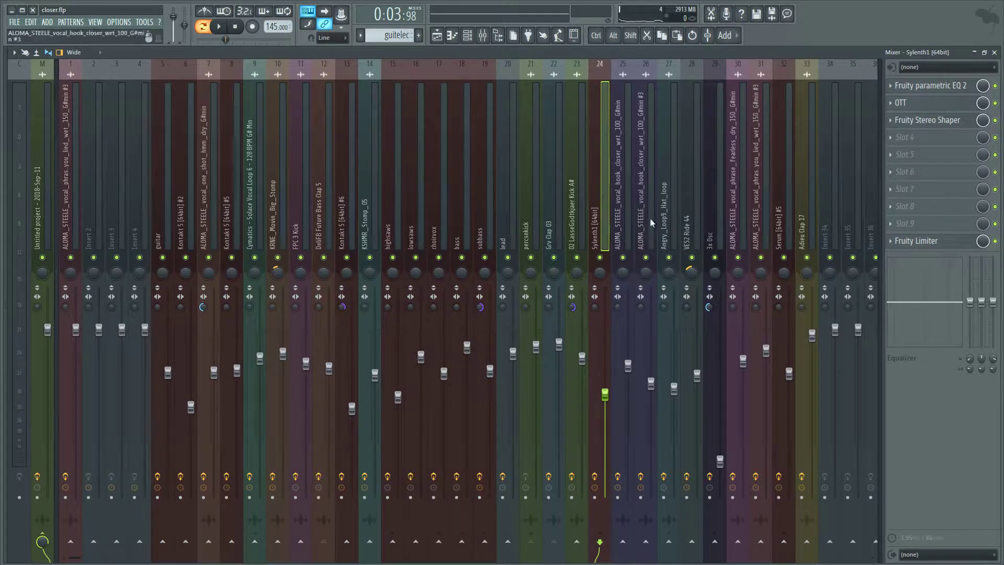
Inspect the Fruity parametric EQ 2 and Fruity Stereo Shaper settings on the Sylenth1 mixer insert.
click(956, 85)
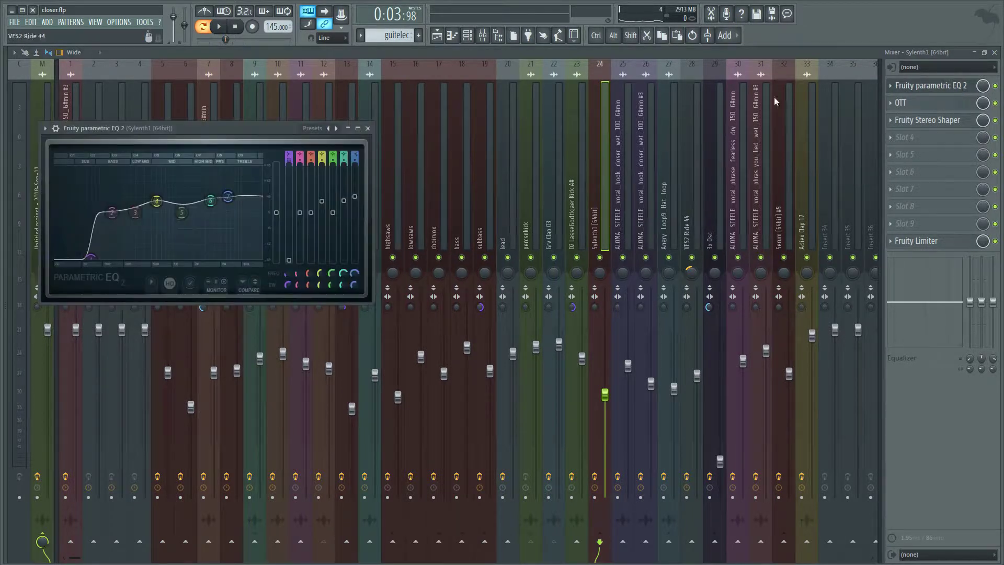
click(368, 128)
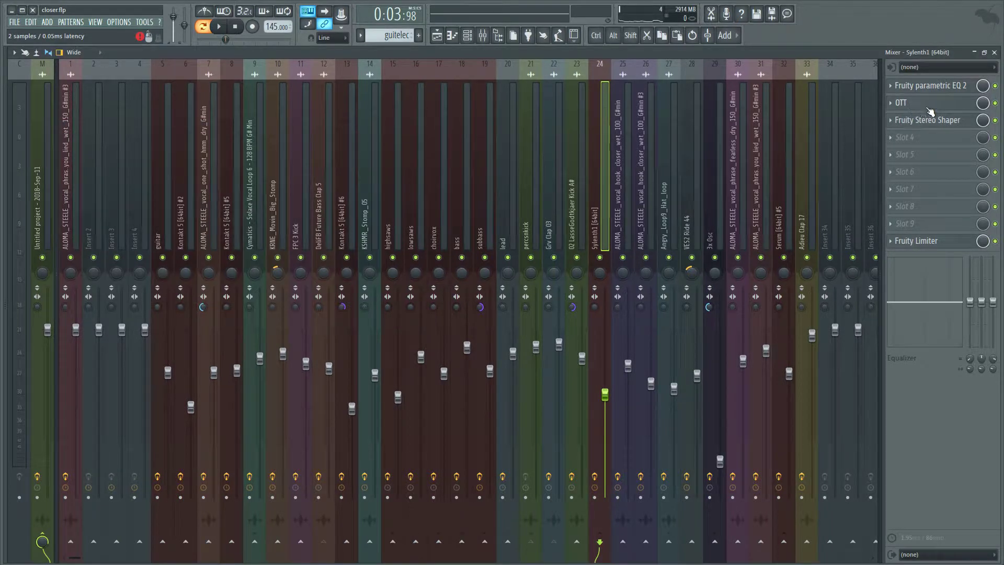
click(942, 127)
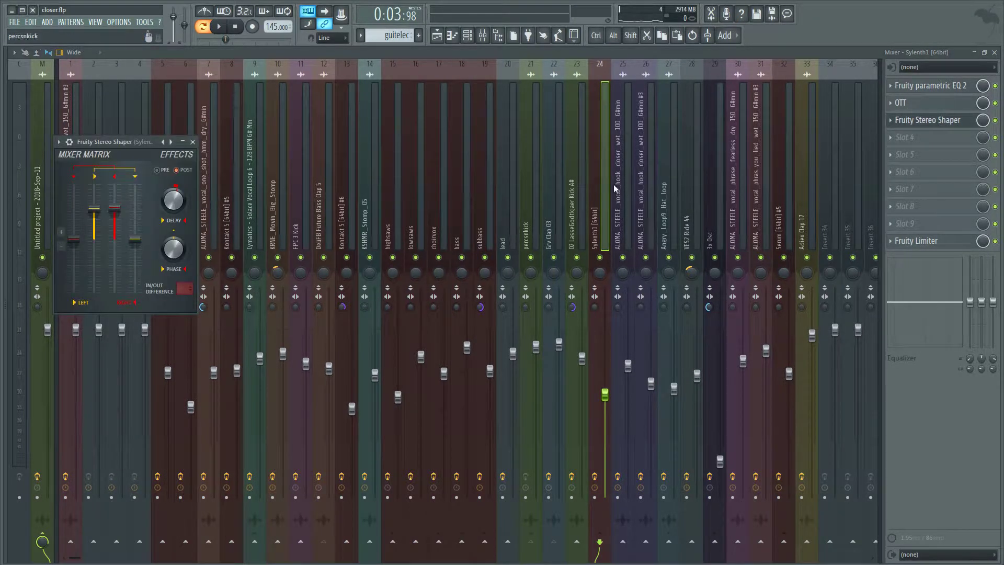
click(202, 139)
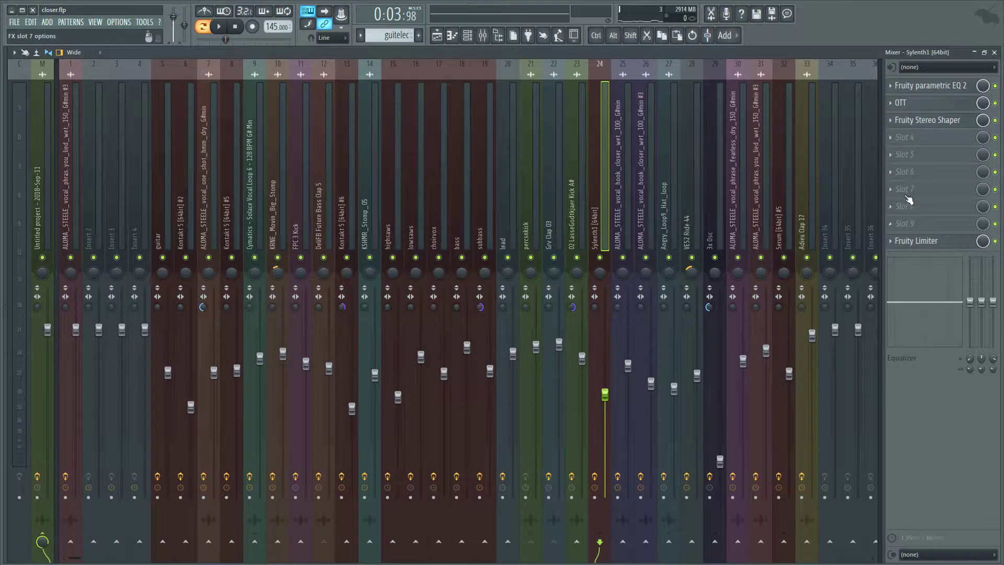
Unmute Track 5 in the playlist and show the instrument channels of its lead pattern at bar 45.
click(438, 36)
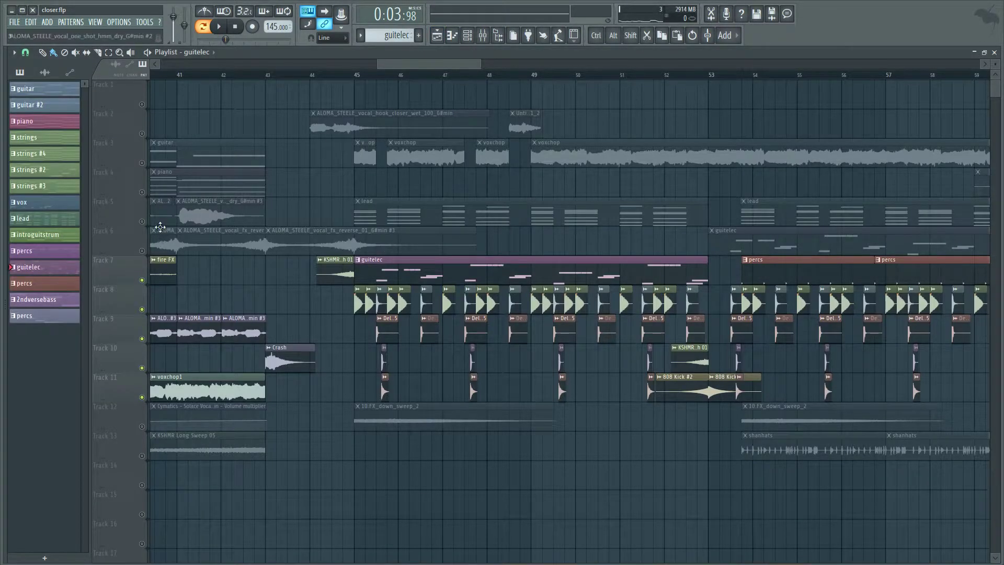
click(143, 222)
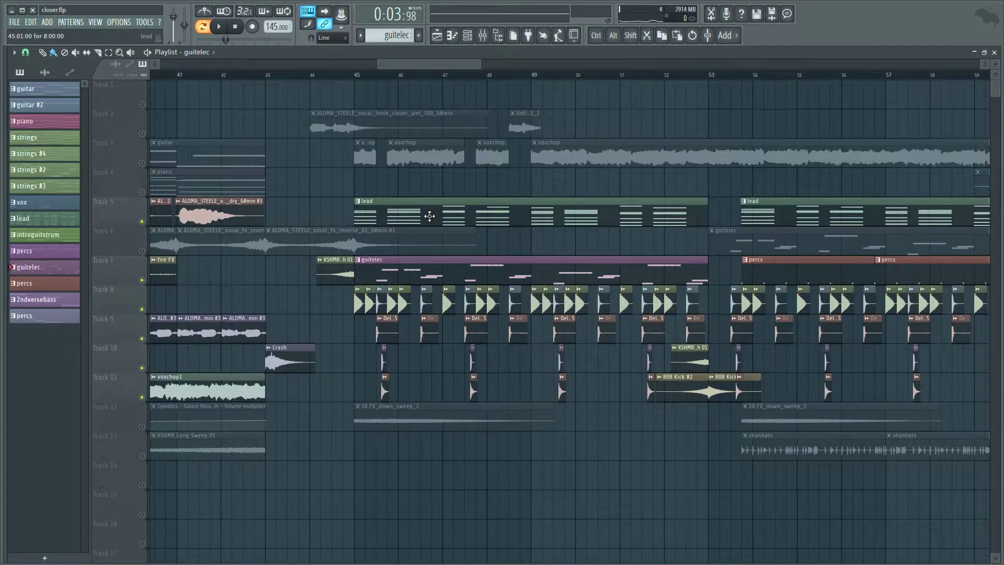
key(F6)
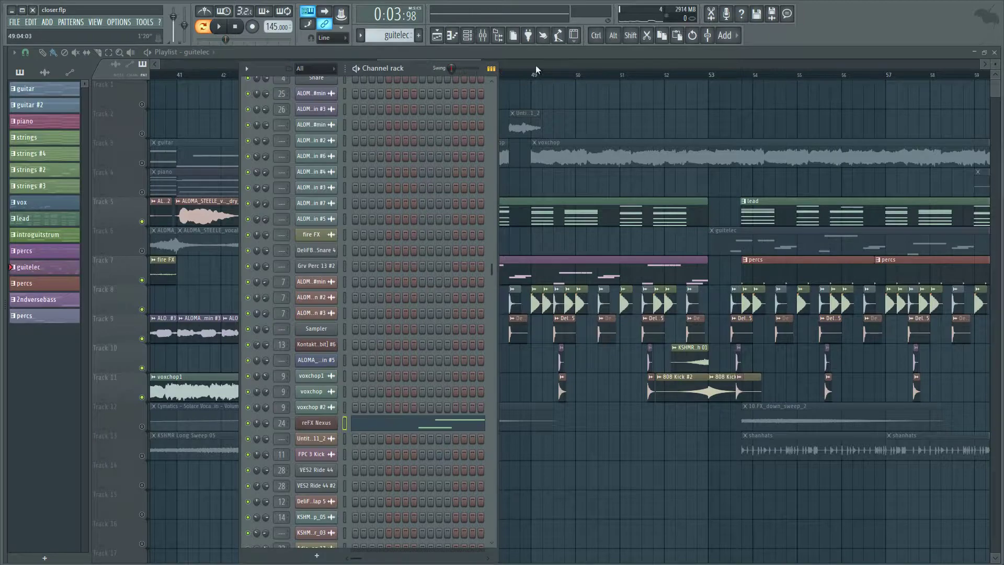
click(403, 59)
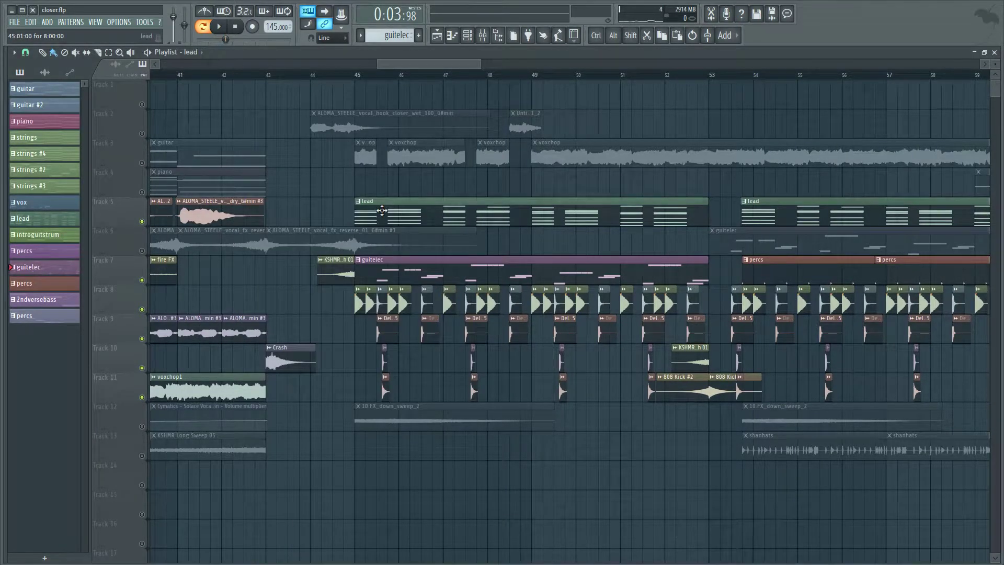
click(467, 35)
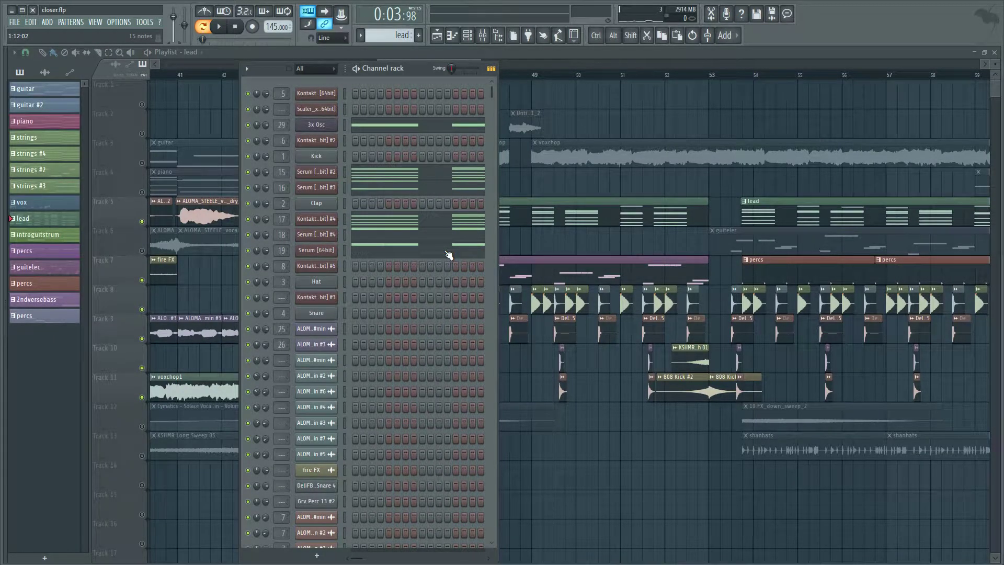
Inspect the lead pattern's Kontakt choirvox instrument and the highsaws Serum with its wide saws preset.
click(317, 221)
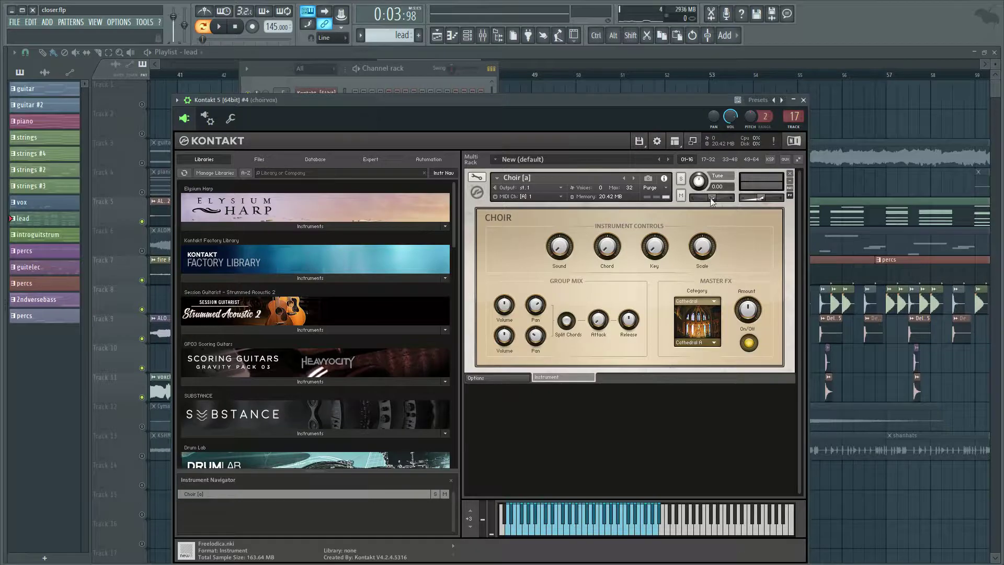
click(803, 100)
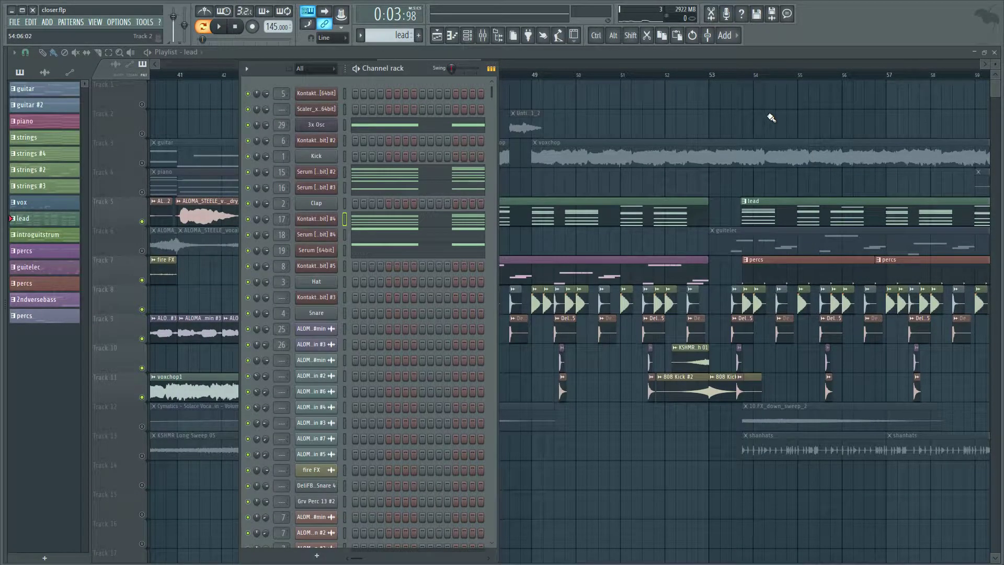
click(314, 173)
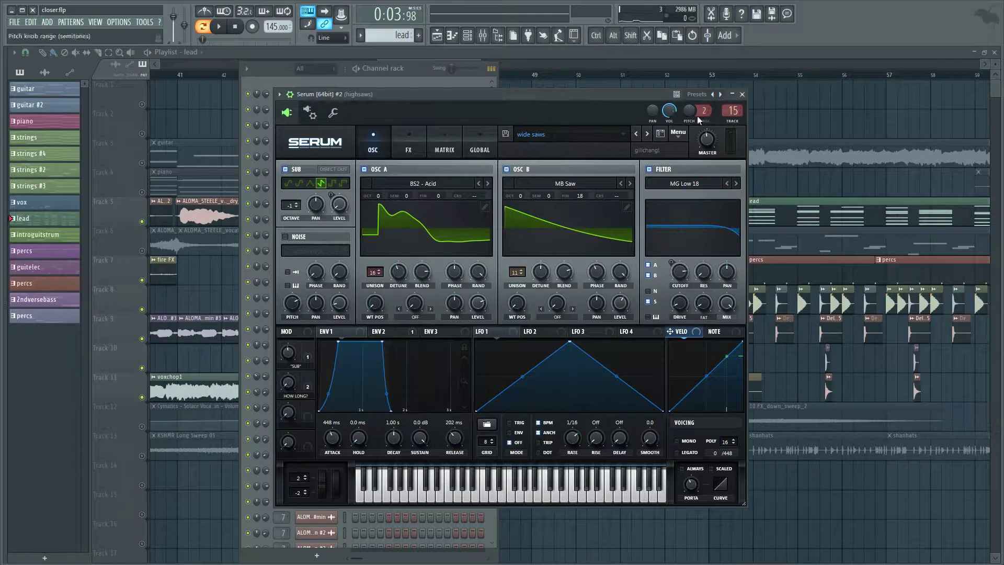
click(742, 94)
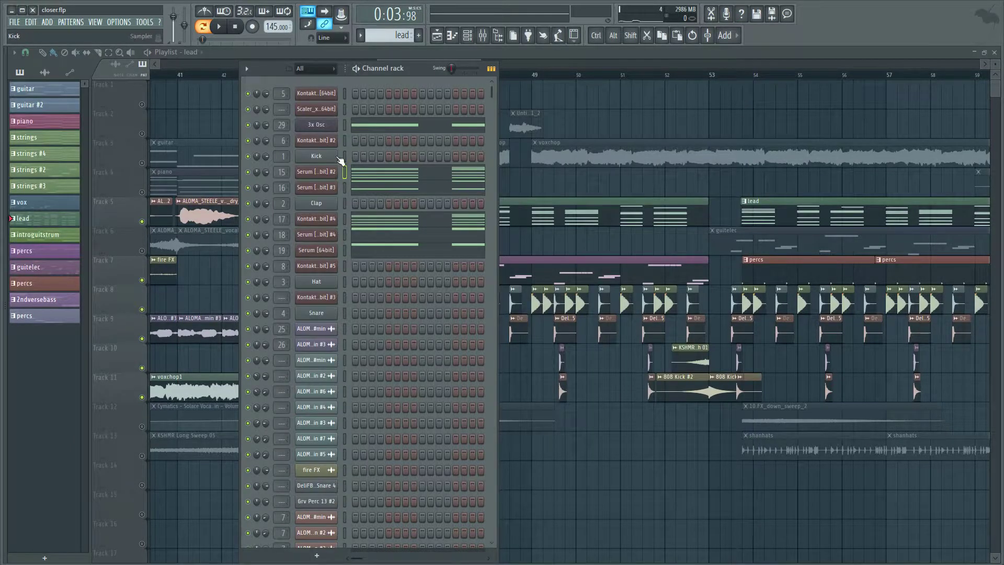
Inspect the lead pattern's lowsaws Serum with the Supersaw2 preset and its bass Serum with the basslead1 preset.
click(321, 190)
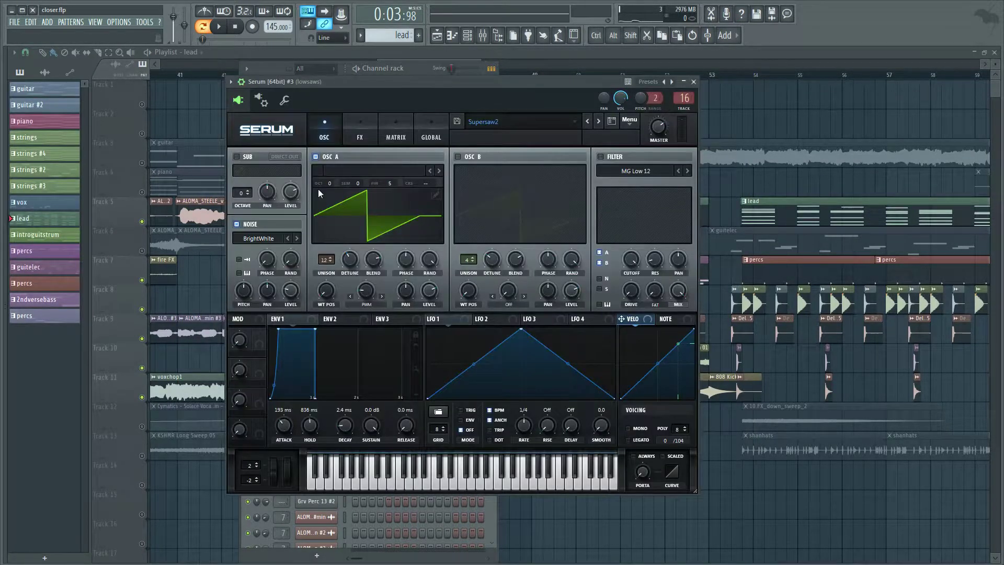
click(693, 81)
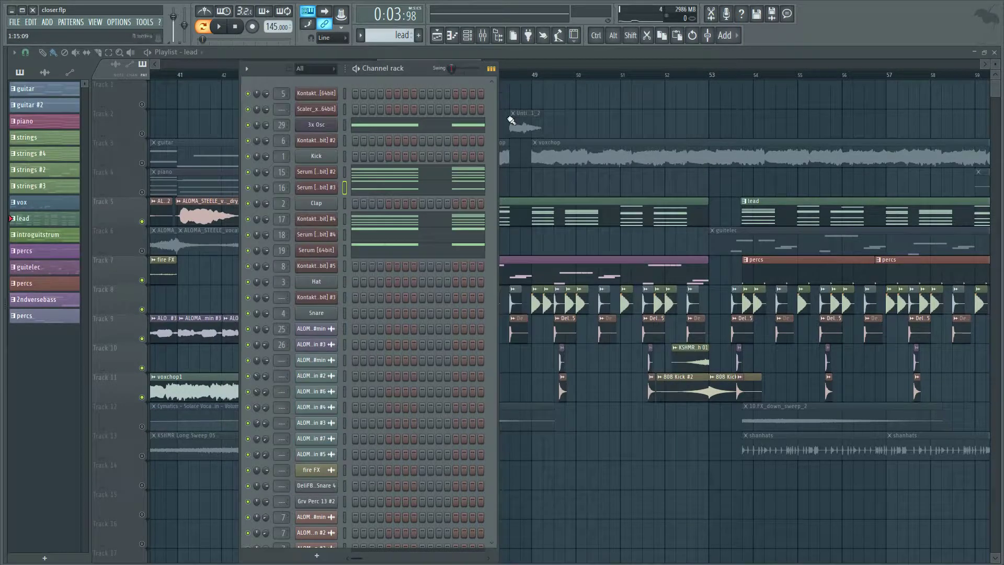
click(336, 188)
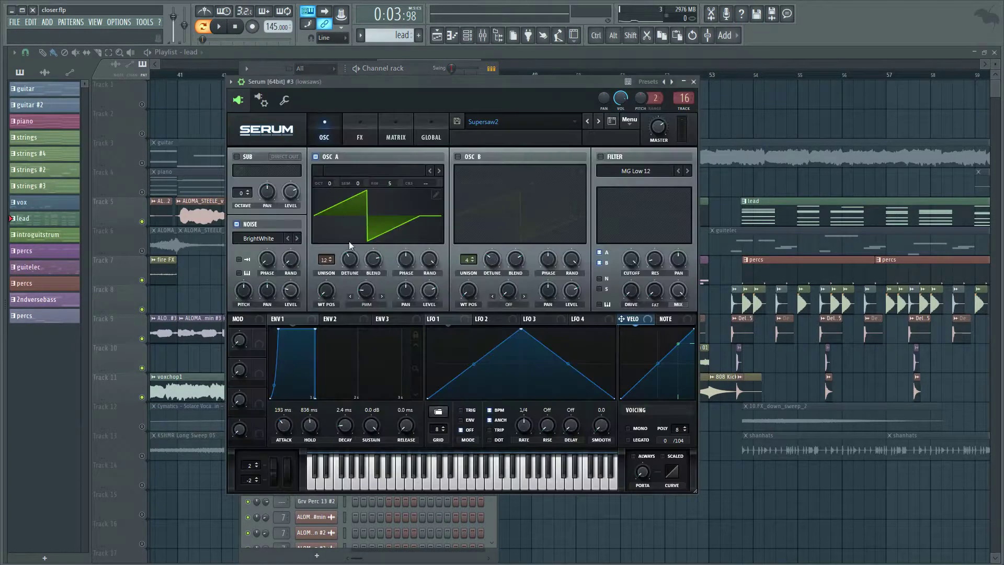
click(693, 82)
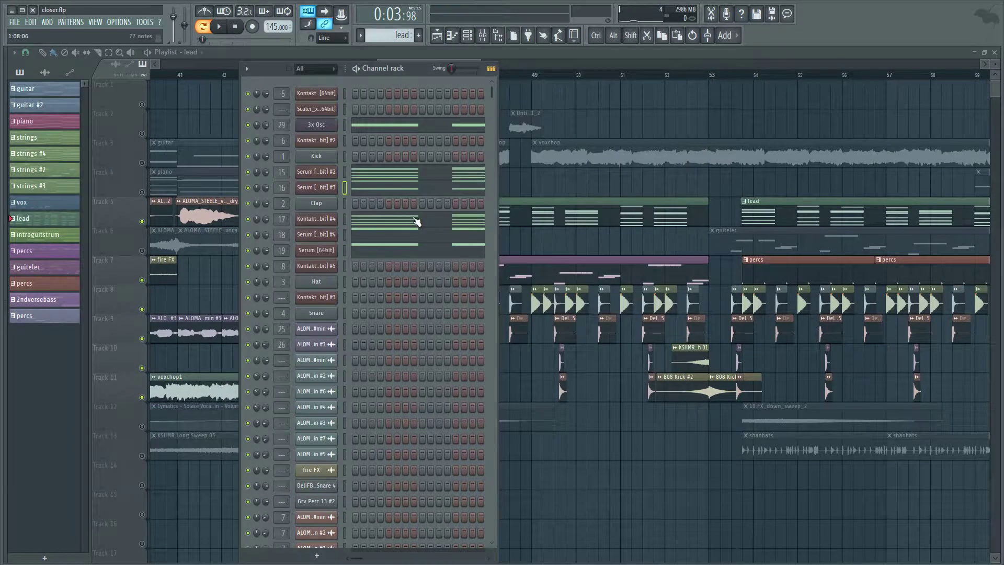
click(325, 240)
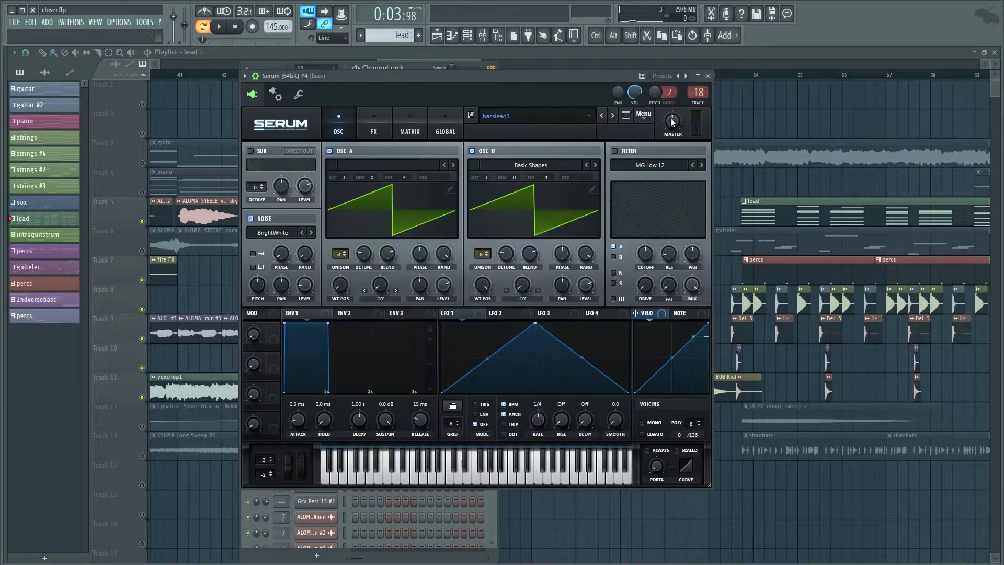
click(694, 81)
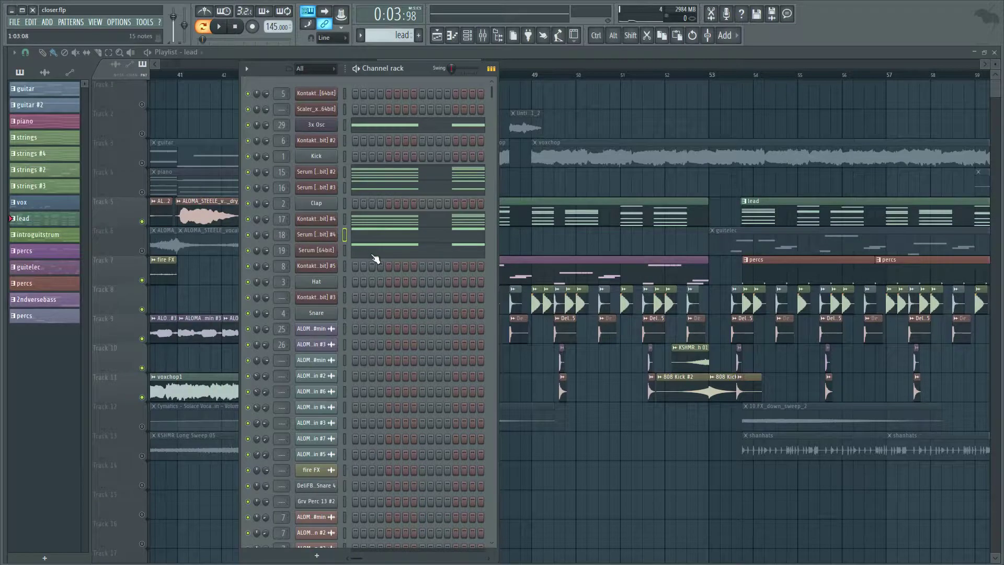
Play all the lead pattern's layers together, pause playback, and move the channel list away from the playlist clips.
click(220, 27)
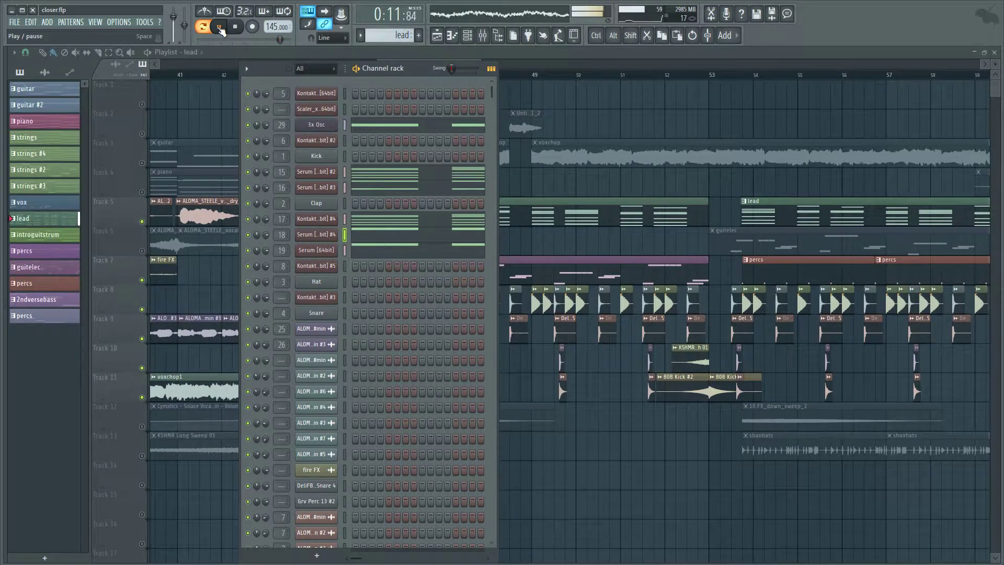
click(220, 29)
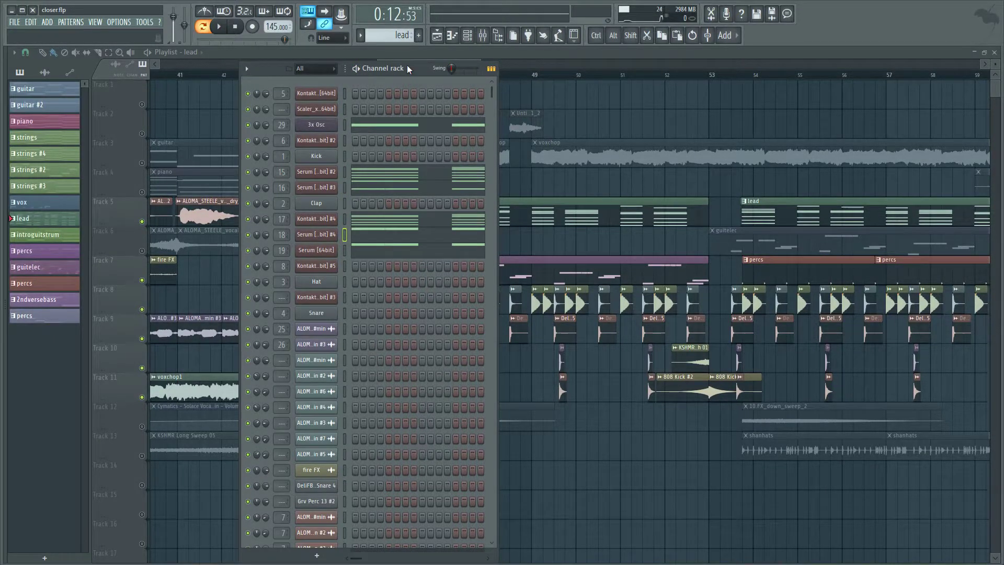
drag(407, 65, 411, 260)
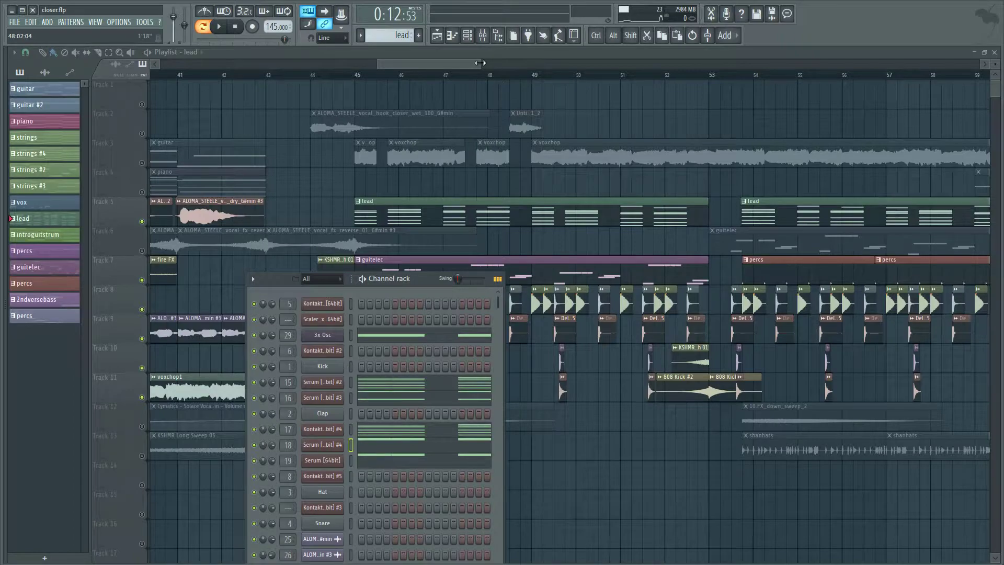
Unmute Tracks 3, 12 and 13 and all the remaining muted playlist tracks.
mouse_move(480, 63)
mouse_down()
mouse_move(534, 63)
mouse_move(494, 63)
mouse_up()
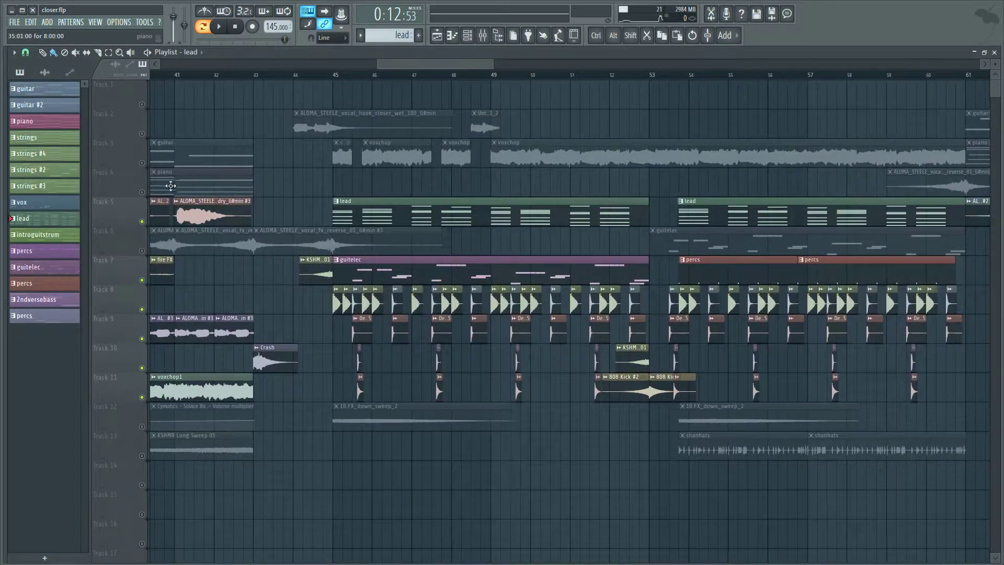
click(142, 163)
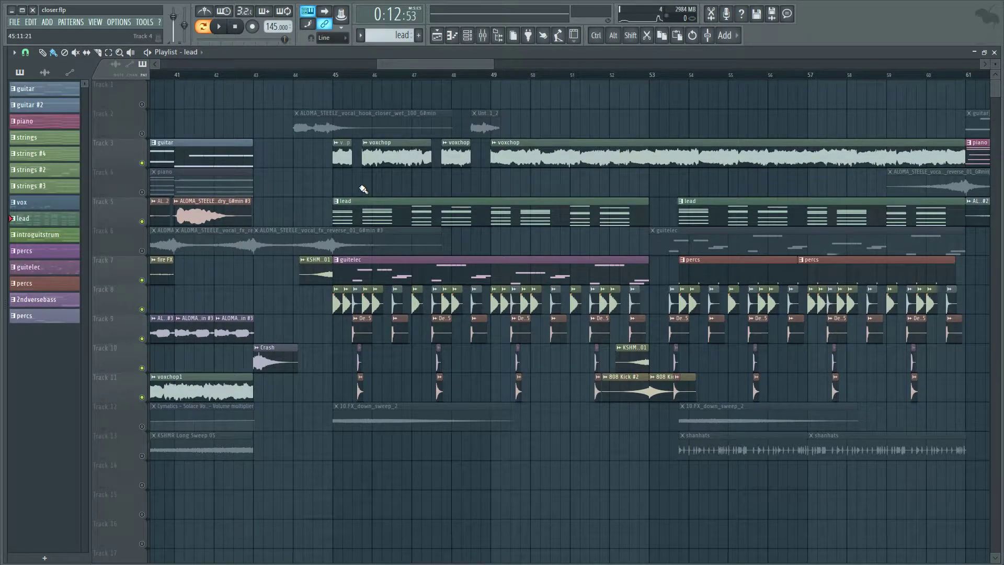
click(141, 426)
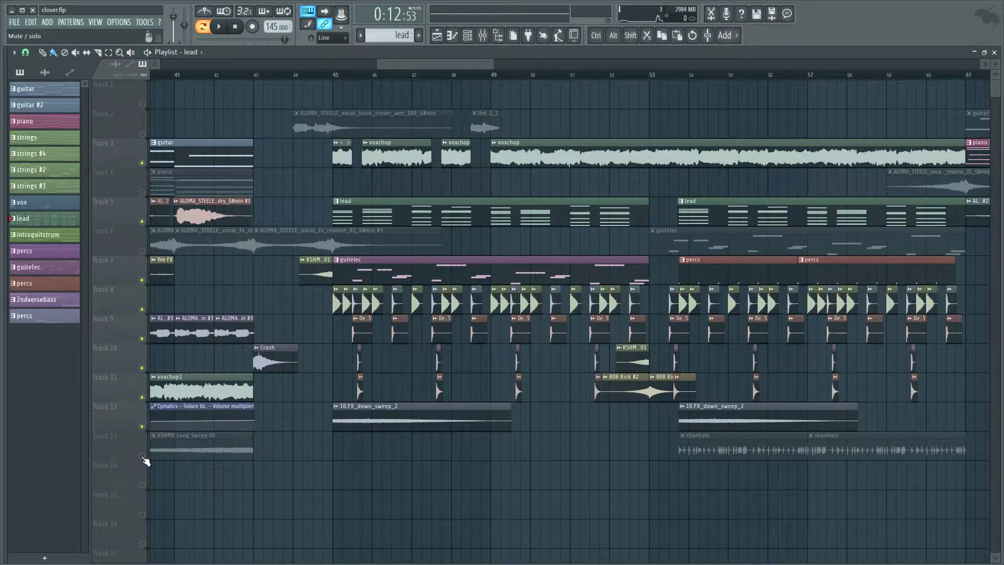
click(141, 456)
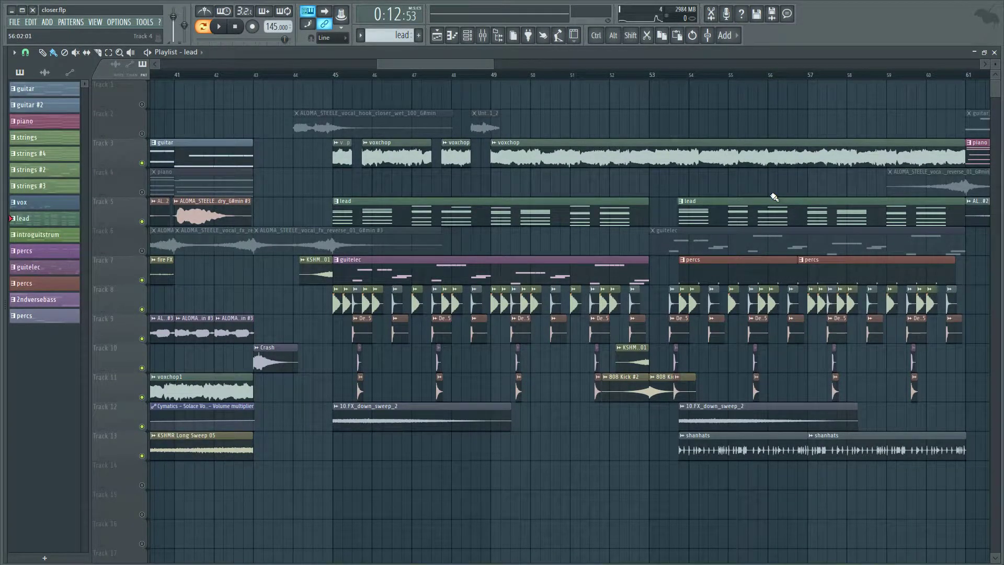
click(142, 251)
click(143, 134)
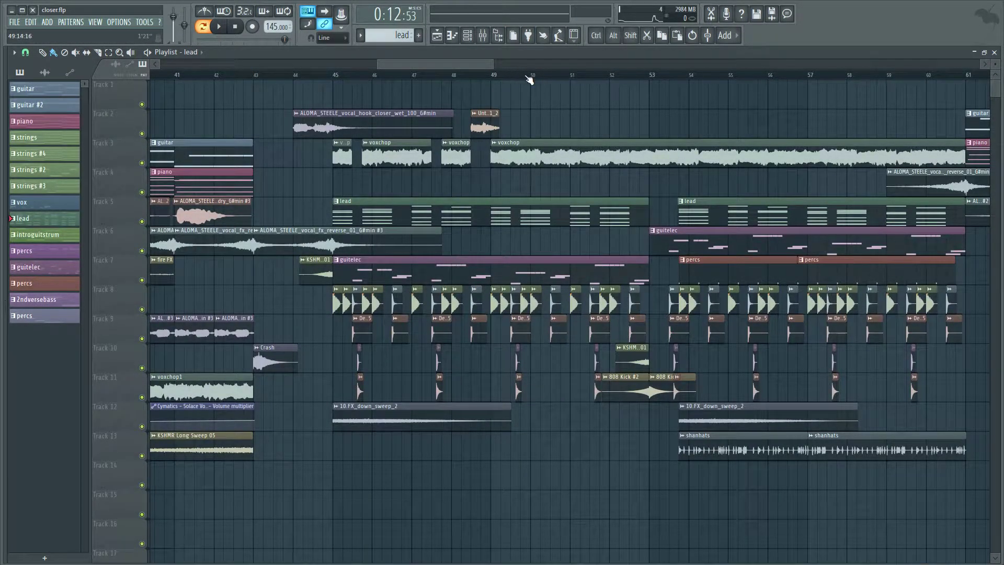
scroll(530, 79, up, 3)
drag(429, 64, 419, 65)
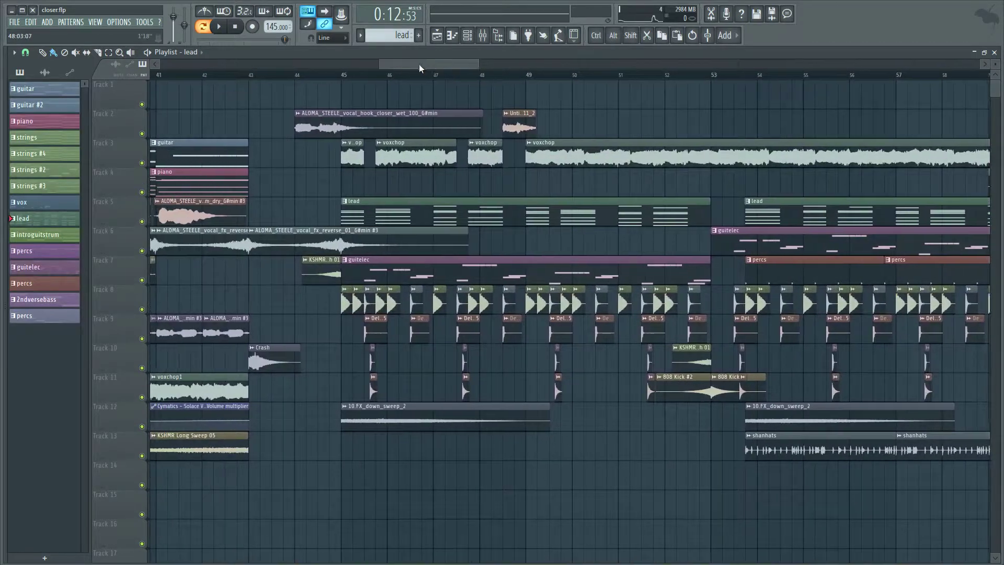
Play the full drop with all tracks from just before bar 44, and stop after bar 57.
click(295, 74)
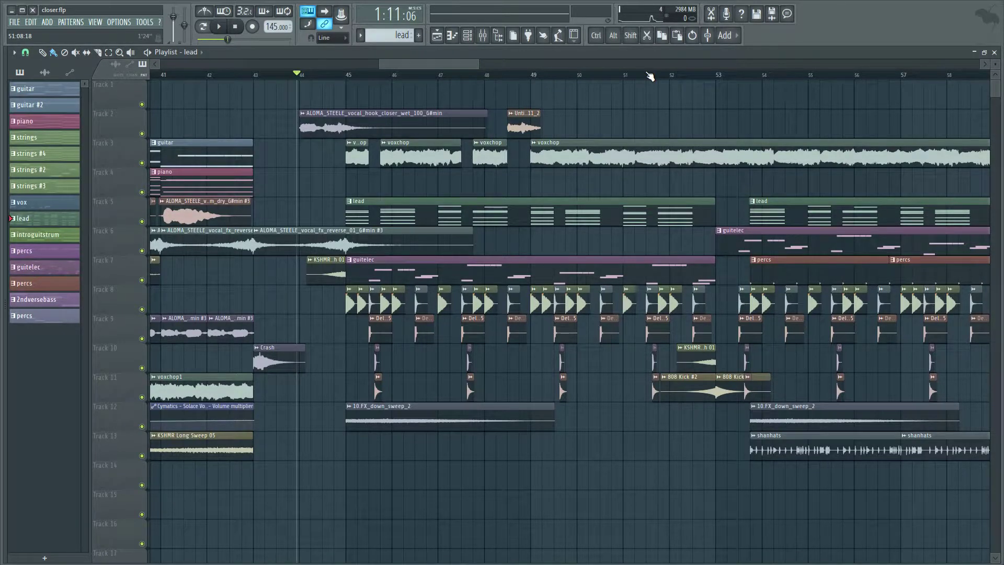
key(space)
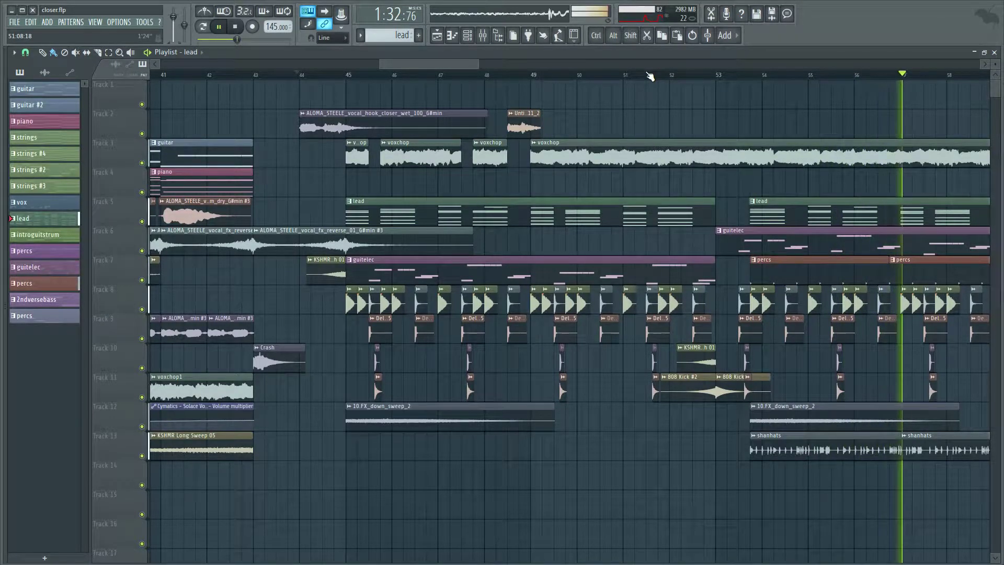
key(space)
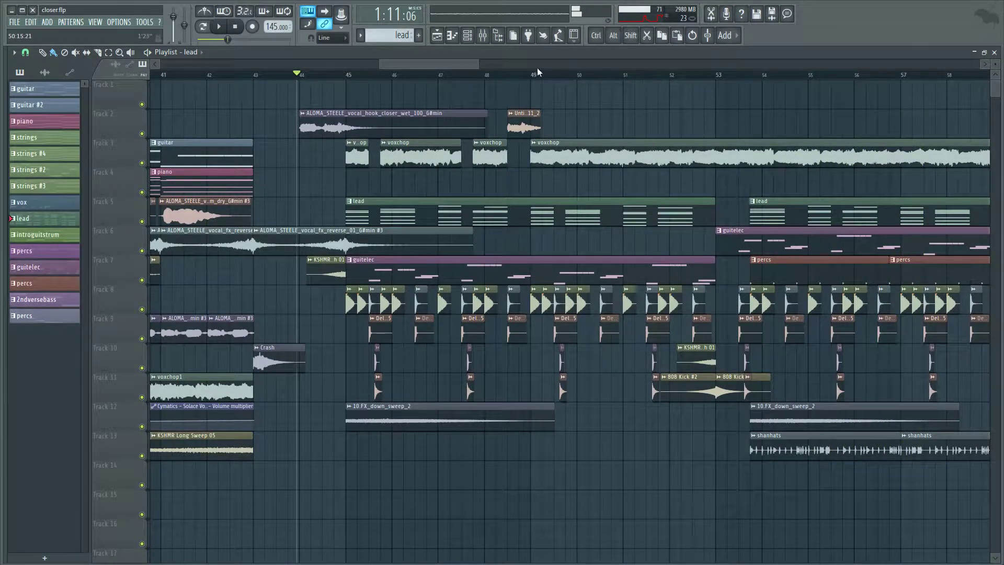
Play the drop's second half from just before bar 53 into the guitar and piano section at bar 61, and stop playback.
drag(477, 63, 638, 64)
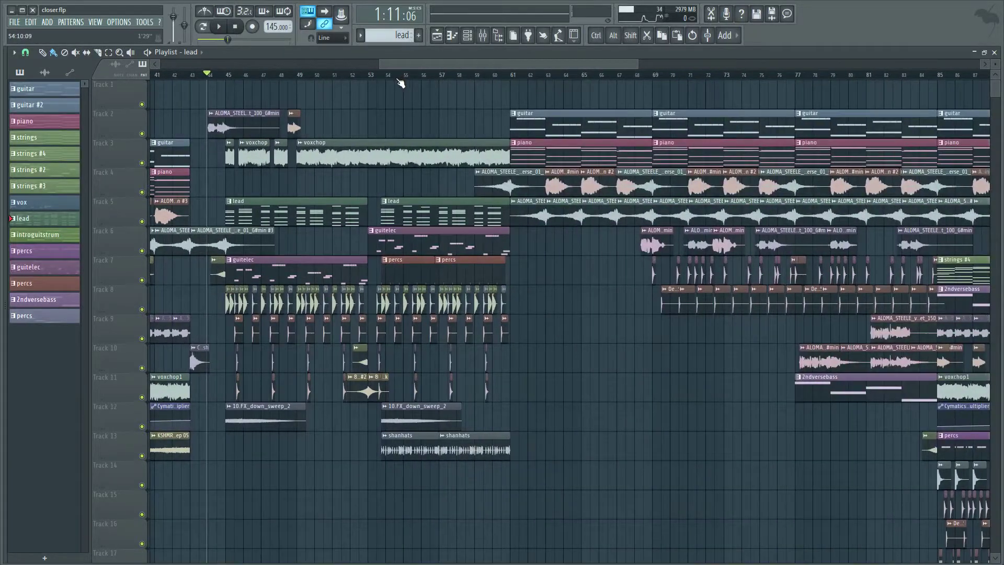
scroll(401, 84, up, 4)
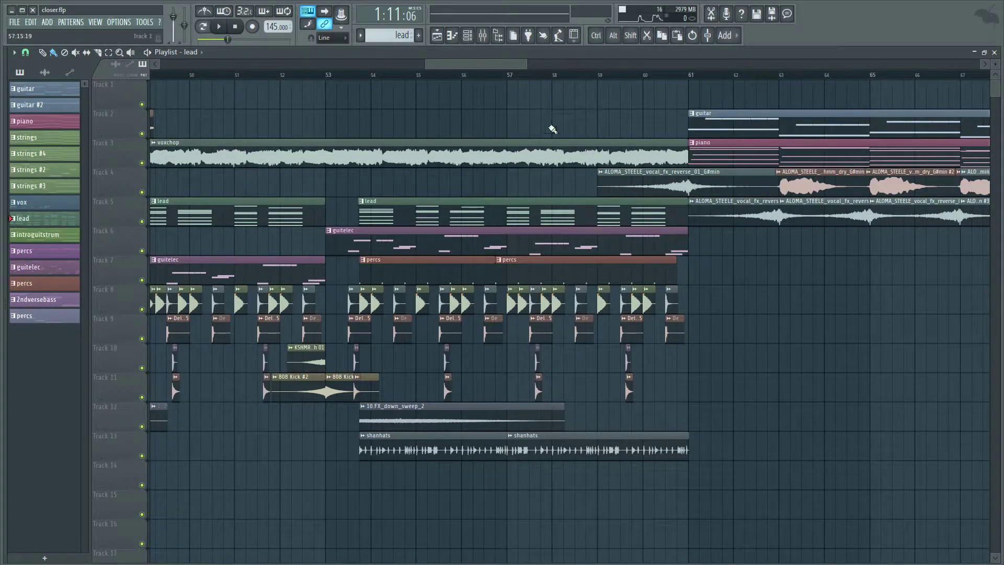
drag(527, 63, 650, 63)
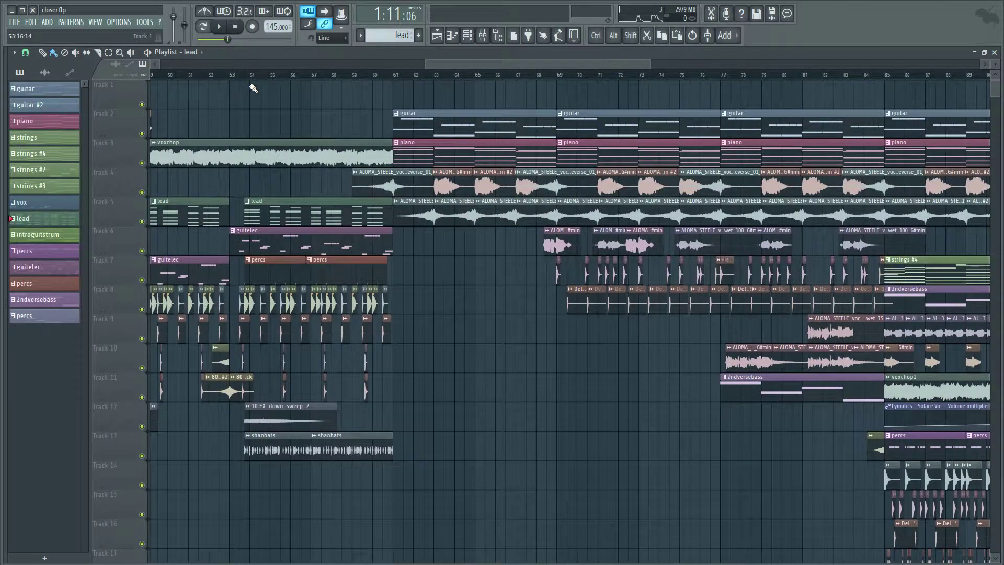
click(229, 75)
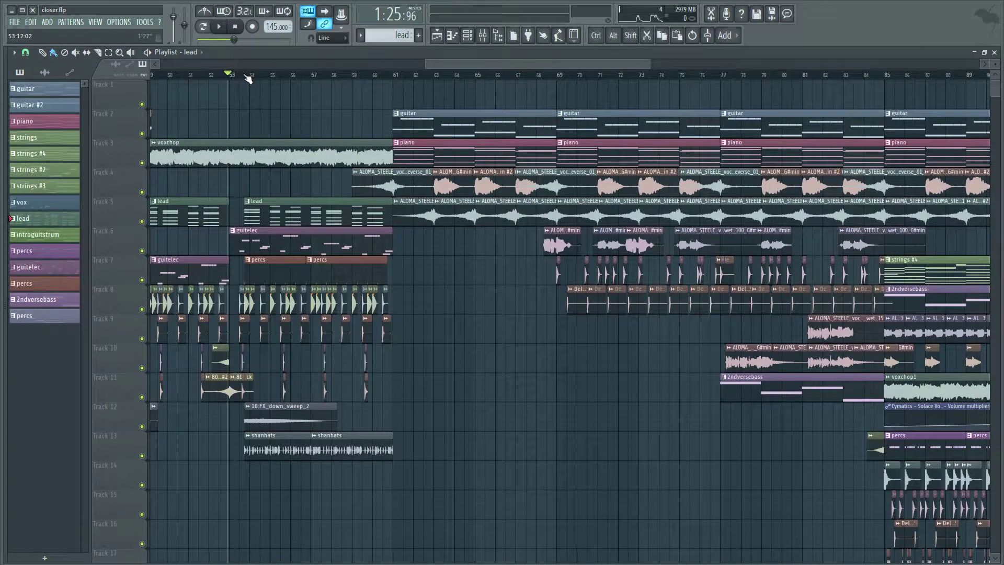
key(space)
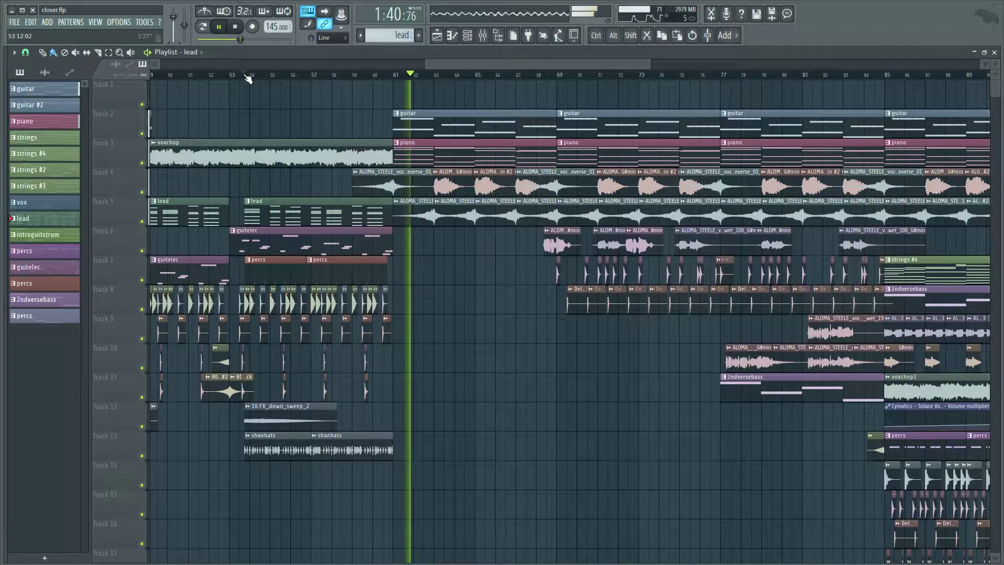
key(space)
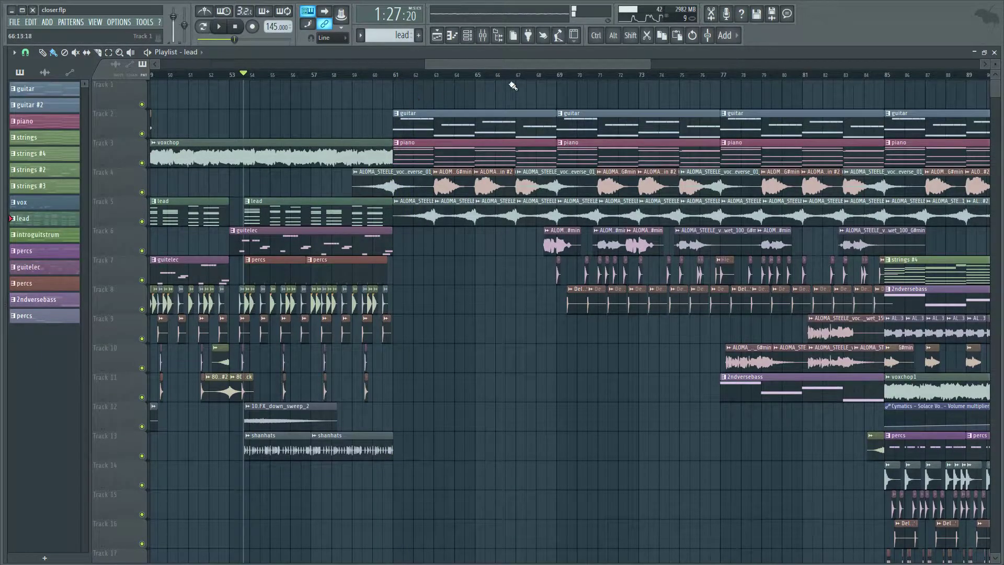
Cue the song just before bar 61 and select the vocal_fx_reverse_01 clips on Track 4 and Track 5.
mouse_move(649, 62)
mouse_down()
mouse_move(837, 65)
mouse_move(658, 77)
mouse_up()
mouse_move(538, 61)
mouse_down()
mouse_move(512, 62)
mouse_move(536, 63)
mouse_up()
click(376, 76)
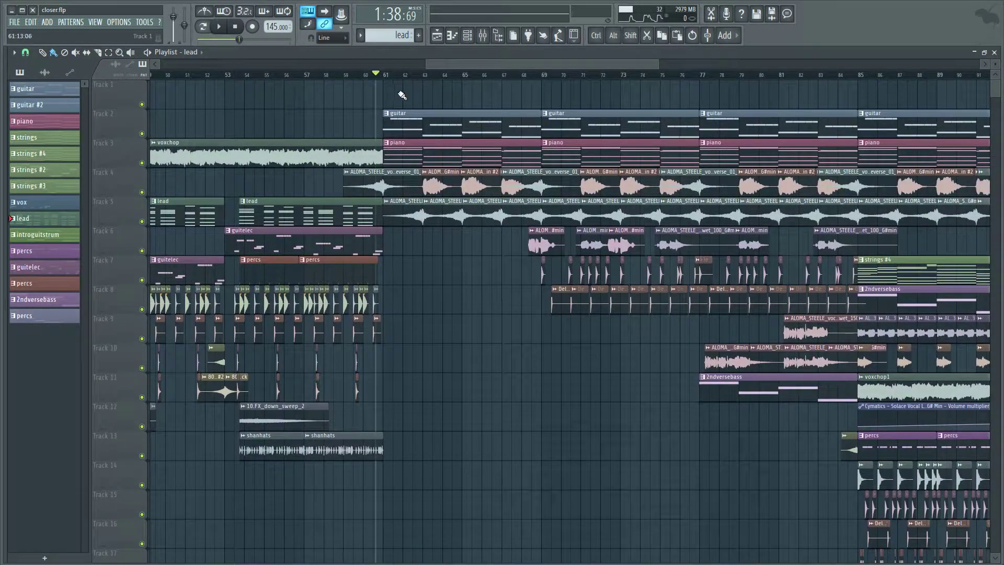
scroll(385, 77, down, 1)
scroll(384, 78, up, 3)
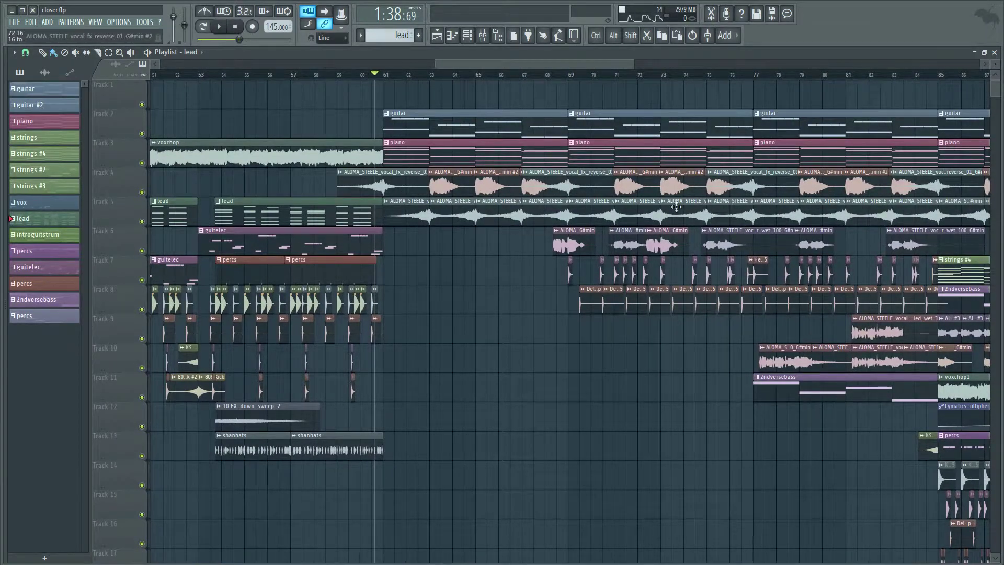
click(419, 185)
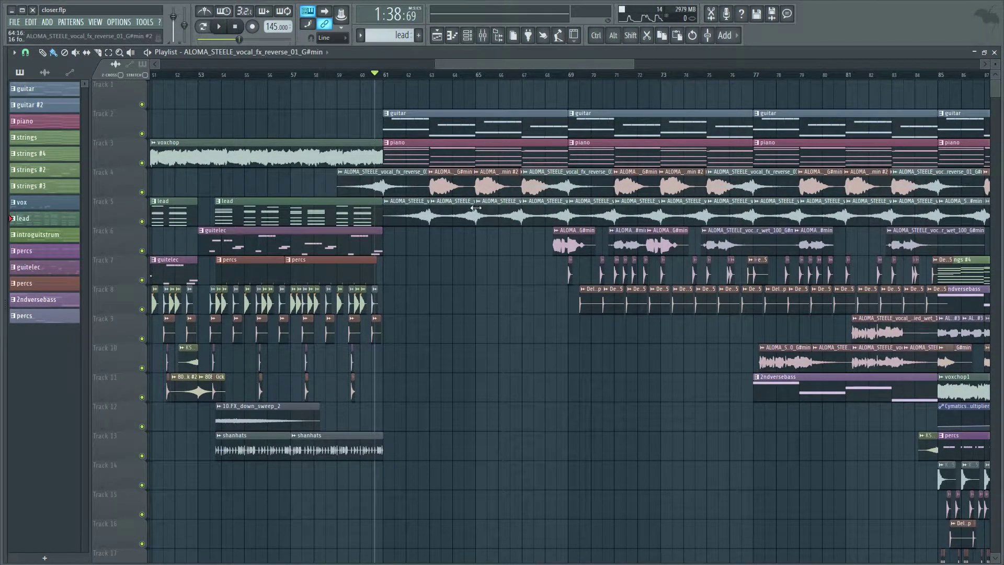
click(499, 205)
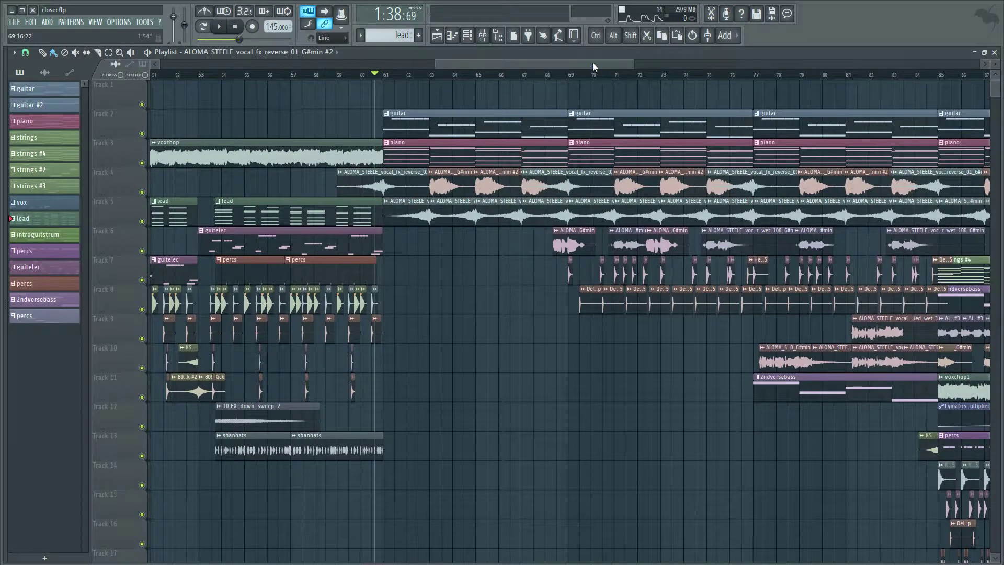
Cue the song at bar 68, just before the second verse's vocals on Track 6, and save the project.
drag(593, 65, 647, 63)
click(289, 75)
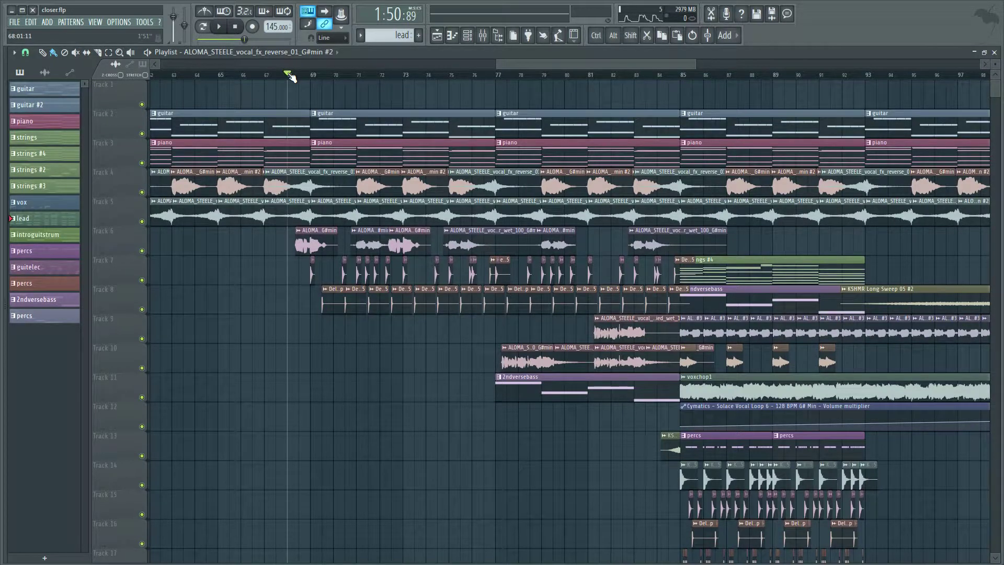
key(ctrl+s)
Cue the song just before bar 77 and inspect the sample settings of Track 10's vocal_phrase_you_lied clip.
mouse_move(538, 67)
mouse_down()
mouse_move(569, 64)
mouse_move(558, 64)
mouse_up()
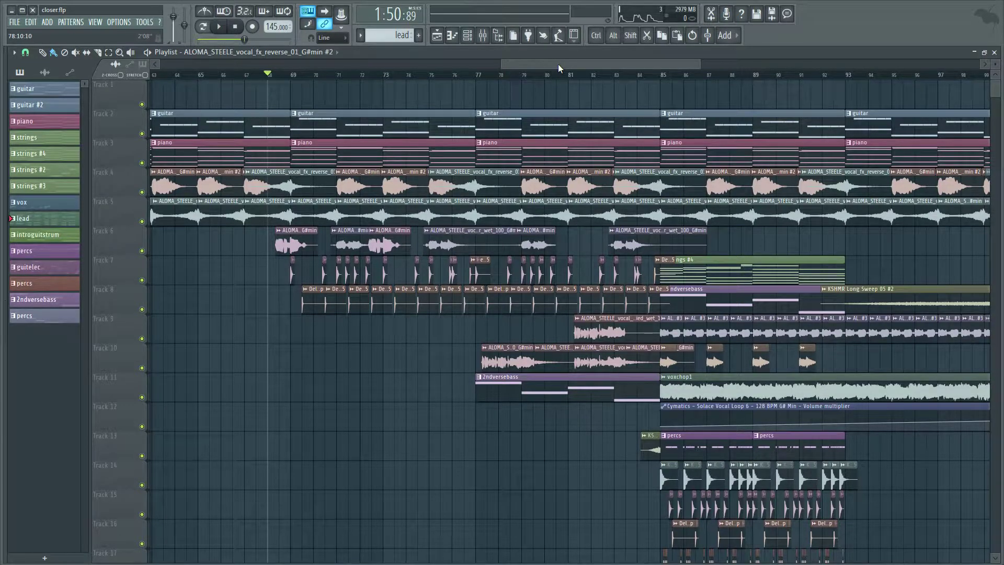
drag(557, 64, 550, 65)
click(510, 76)
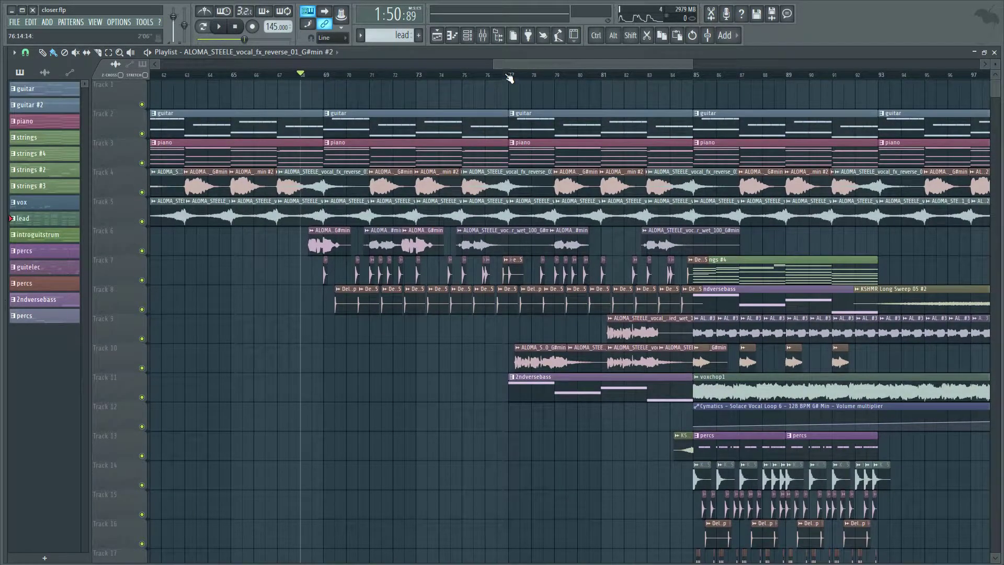
drag(570, 65, 574, 64)
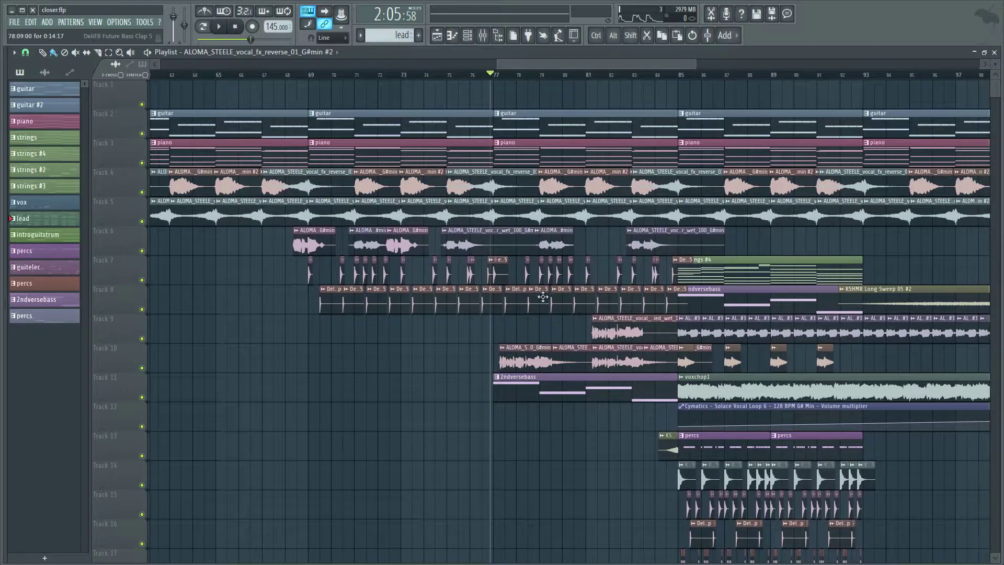
double_click(514, 347)
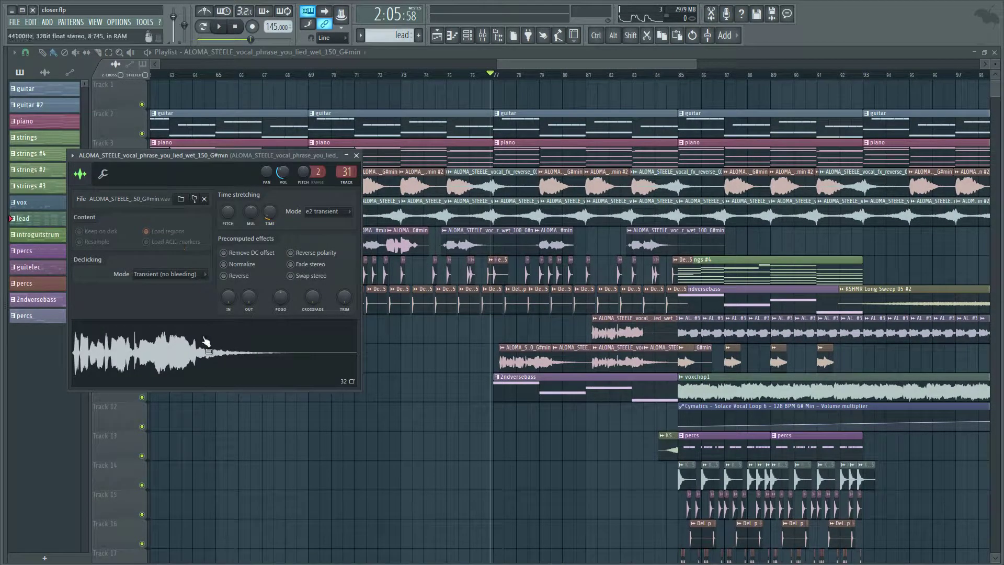
click(357, 156)
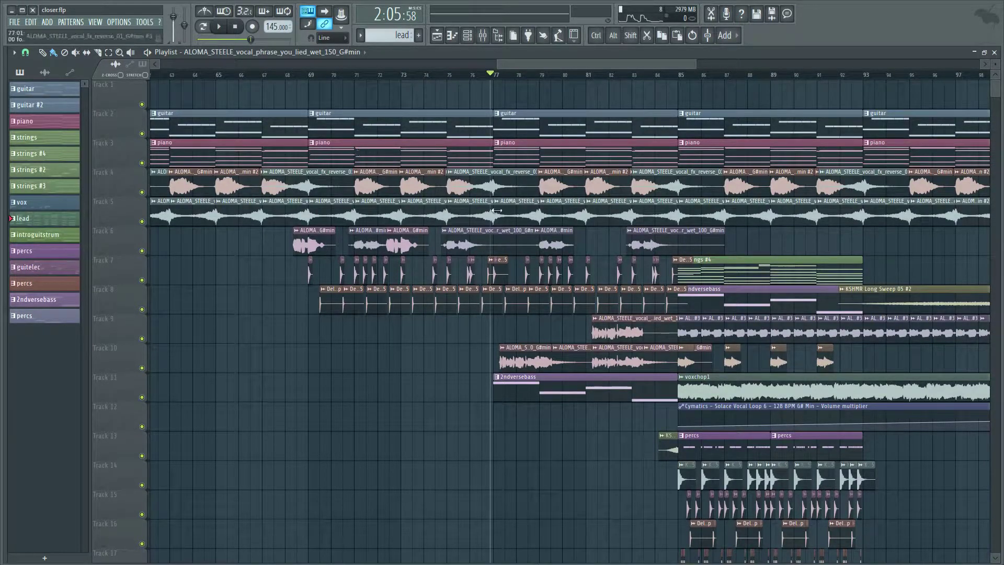
Locate the vocal_phrase_you_lied clips at bar 81 on Tracks 9 and 10, and preview the one on Track 10.
drag(556, 63, 592, 64)
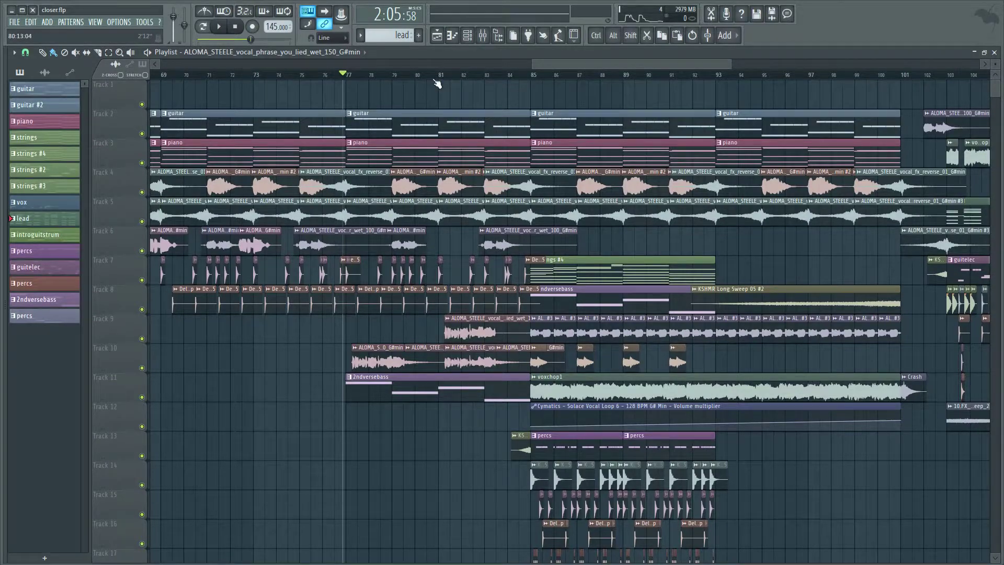
scroll(434, 90, up, 2)
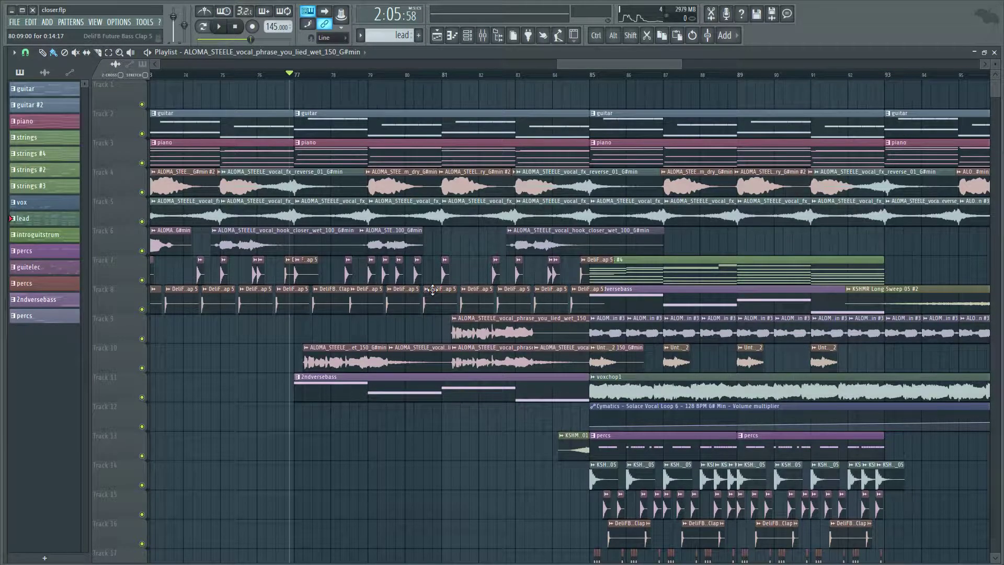
click(459, 323)
click(463, 335)
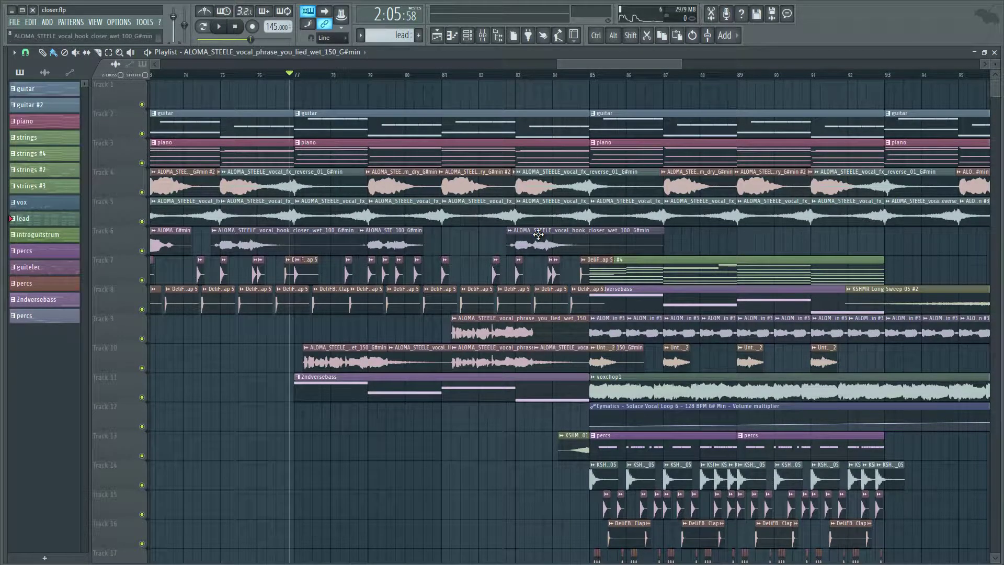
right_click(456, 350)
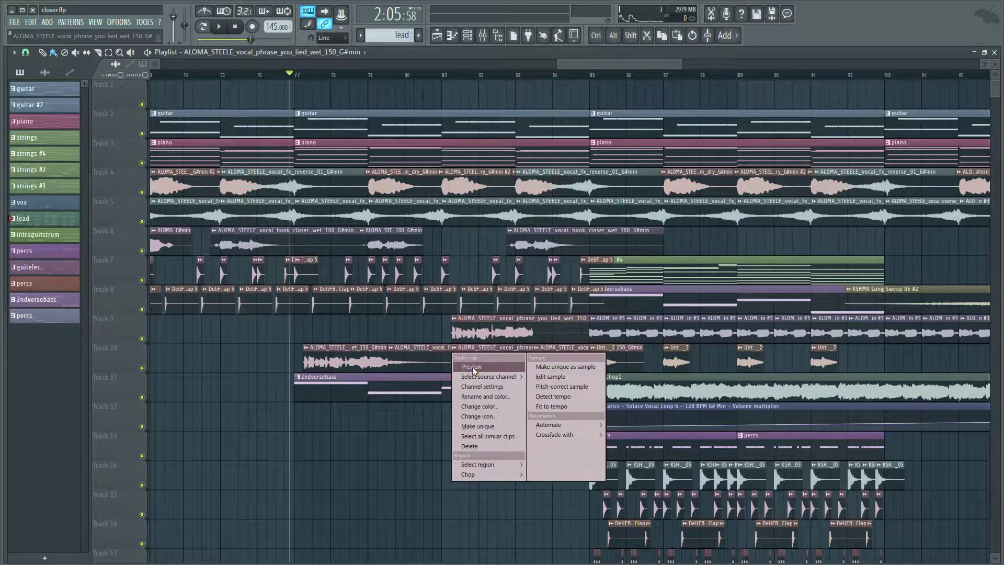
click(472, 366)
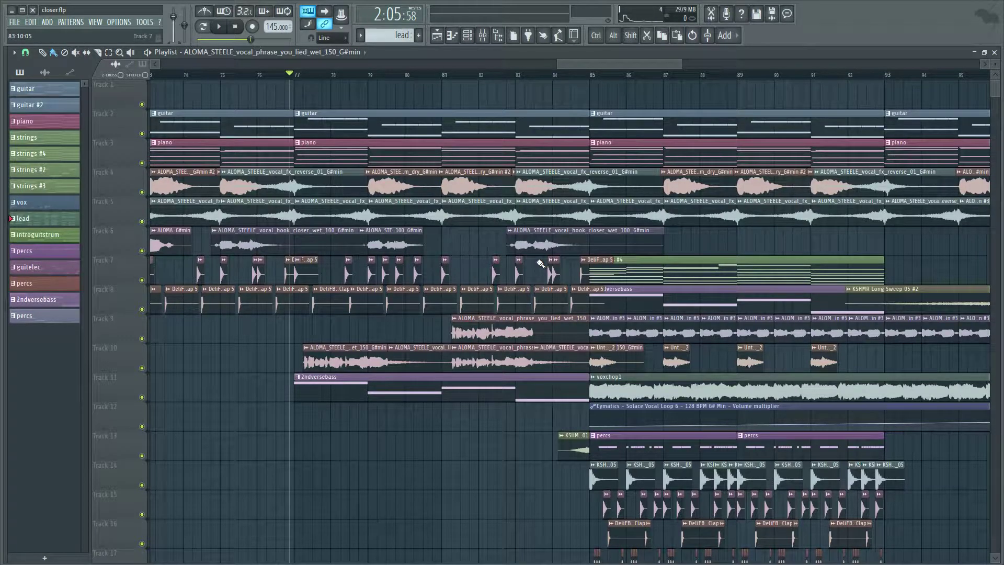
Play the second verse from just before bar 77, stop, and review the arrangement around the second build-up at bar 85.
key(space)
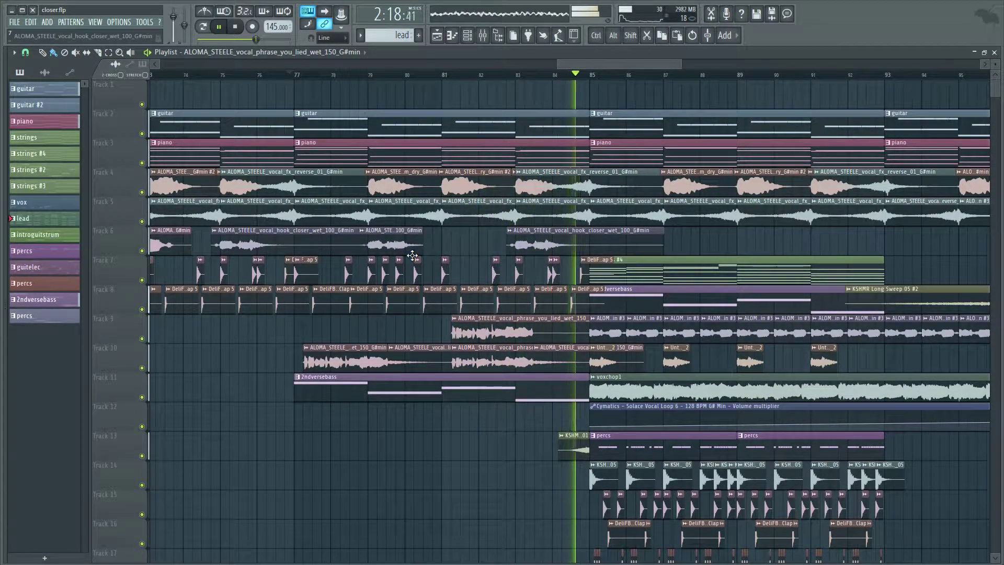
key(space)
drag(639, 63, 665, 63)
scroll(440, 77, down, 8)
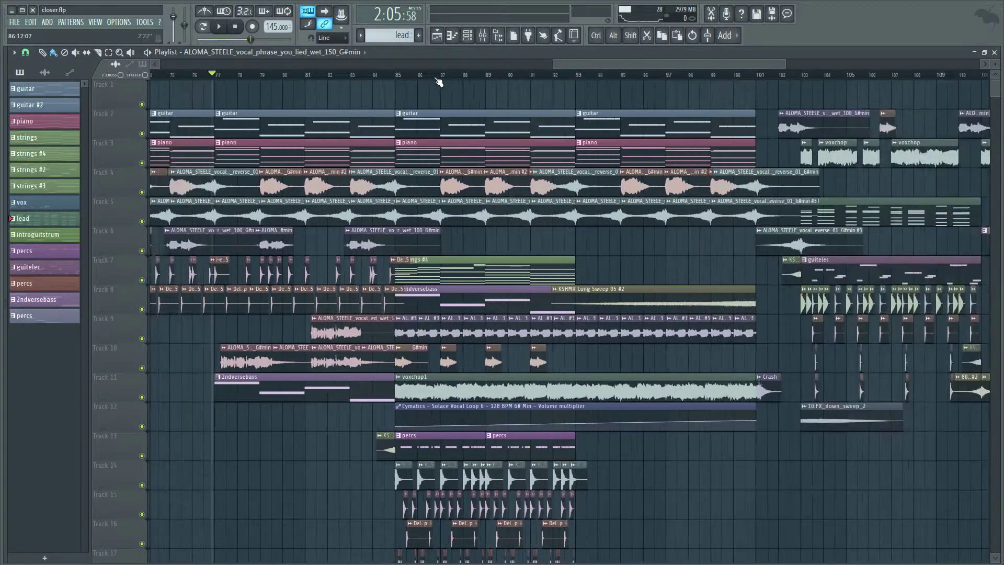
drag(561, 64, 581, 77)
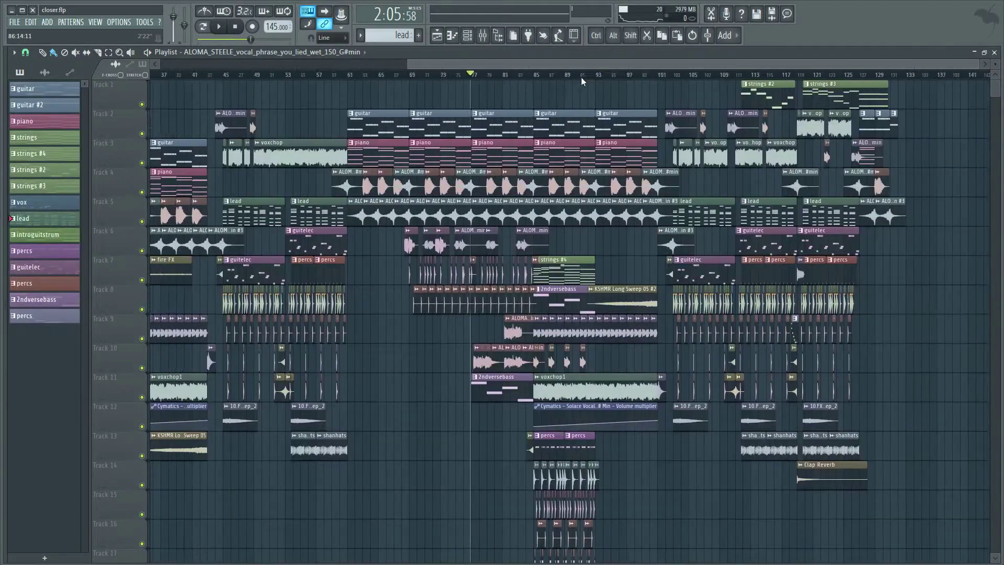
scroll(449, 80, up, 6)
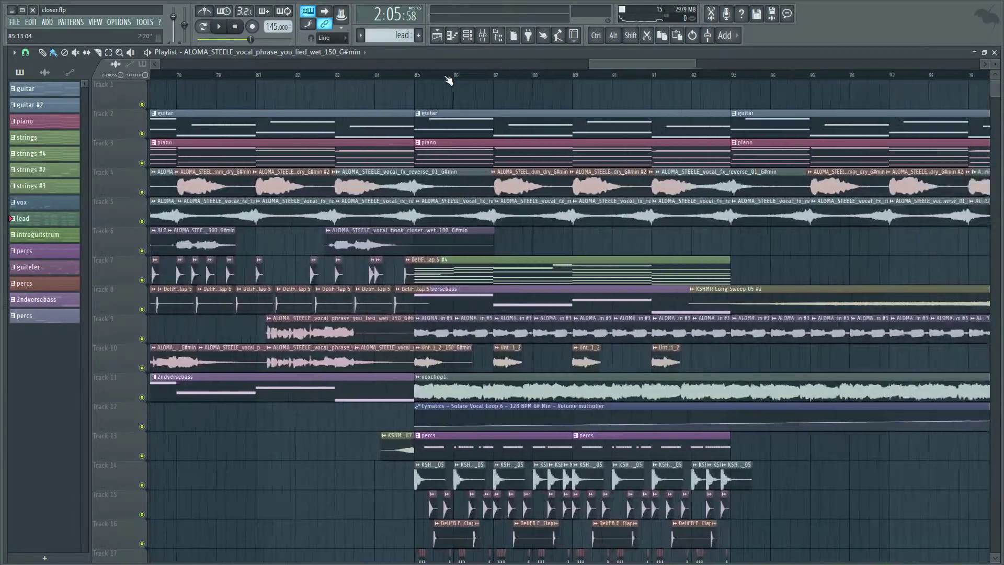
Select the strings #4 pattern at bar 85 and open its Kontakt #3 notes in the piano roll.
click(468, 260)
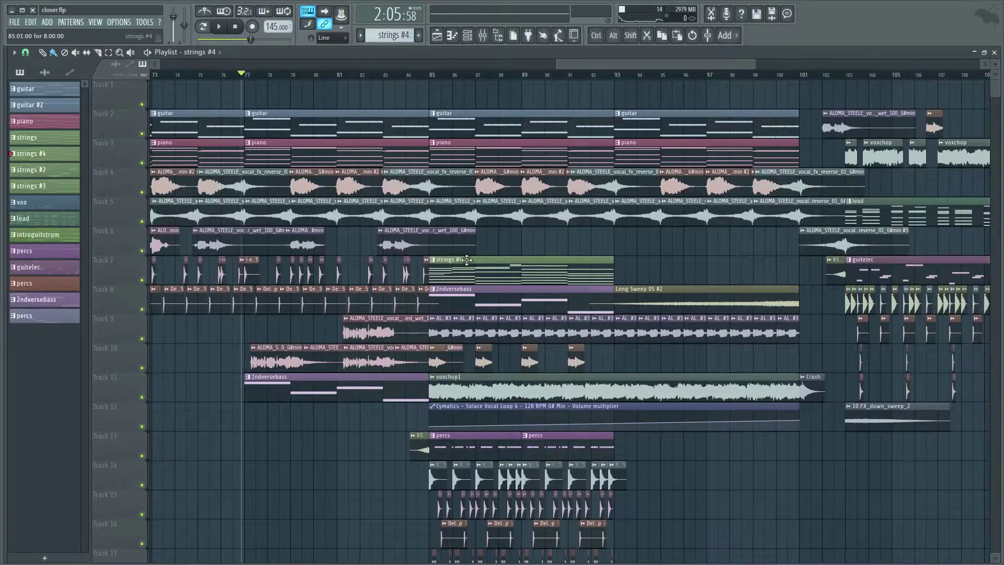
click(483, 35)
click(468, 36)
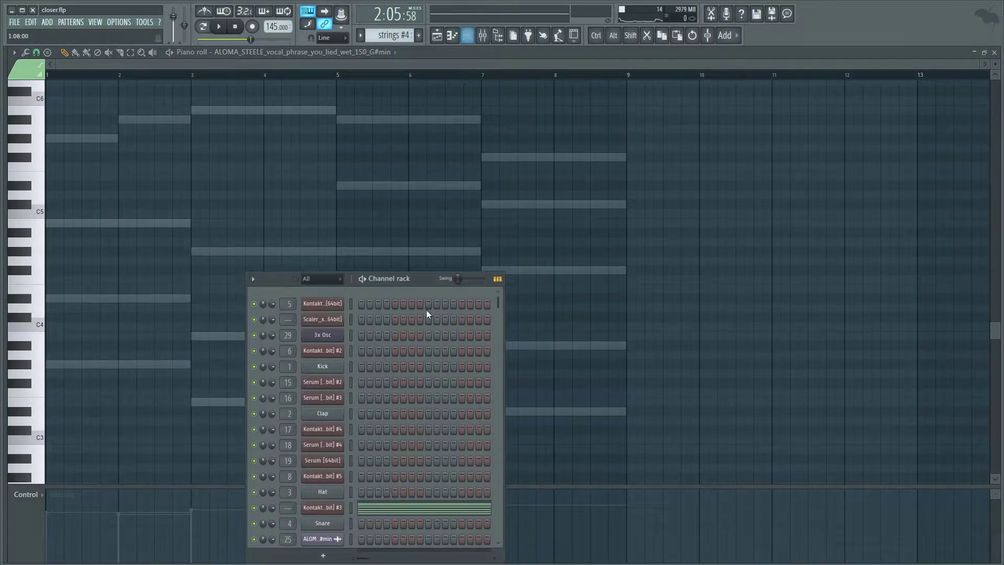
click(381, 514)
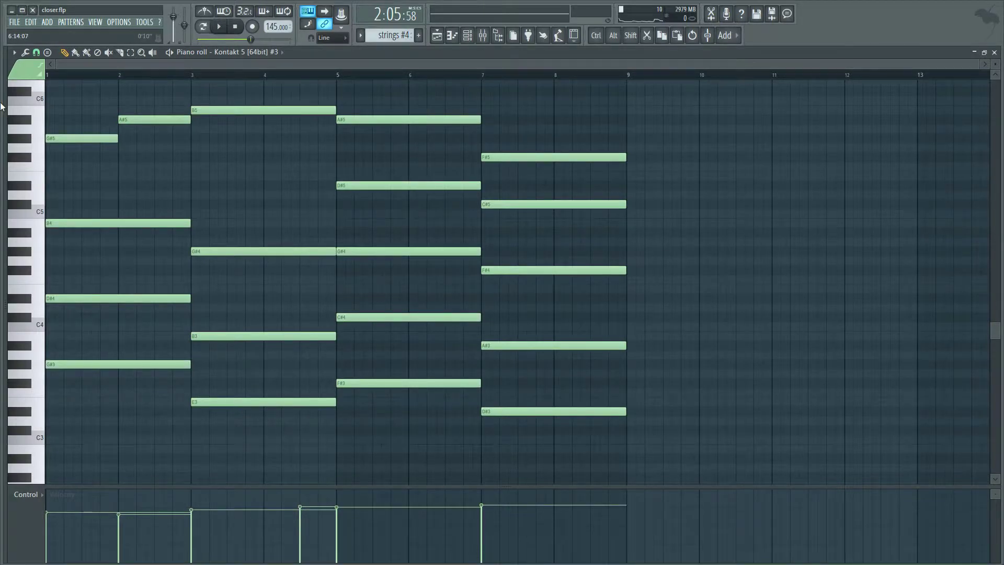
Play the strings #4 pattern while examining its layered chords up to the highest notes, and return to the playlist.
click(218, 27)
scroll(583, 179, up, 5)
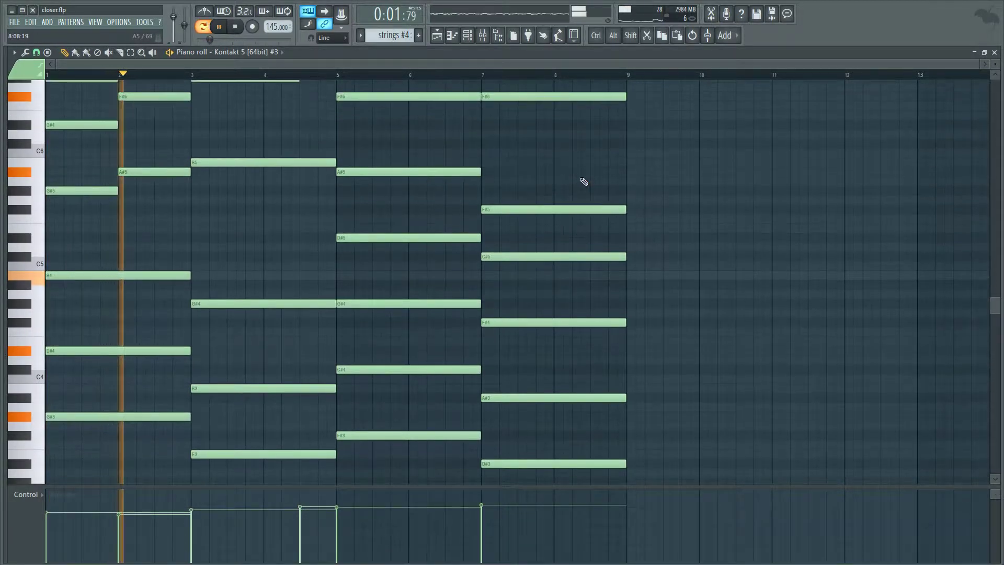
scroll(598, 182, up, 1)
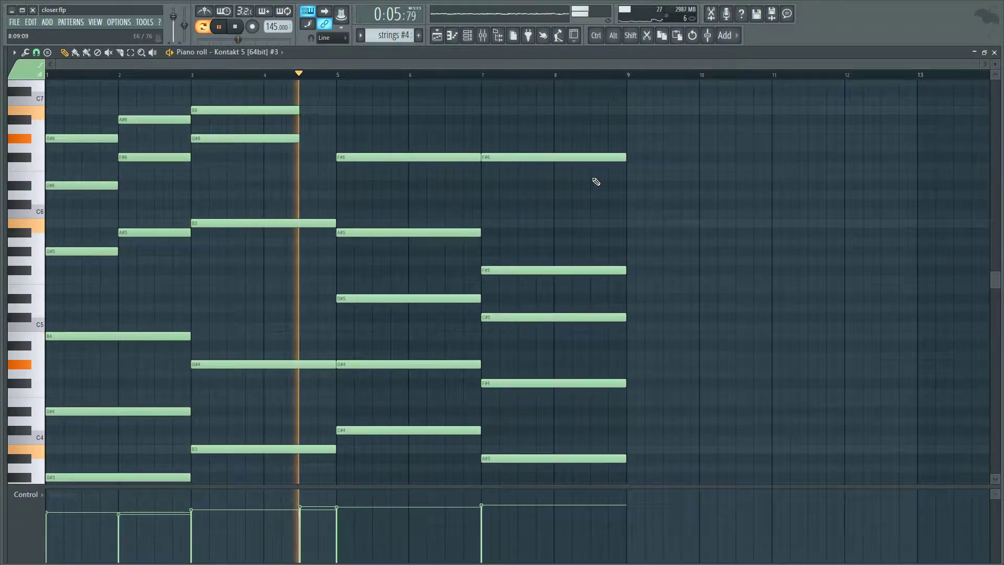
scroll(596, 182, up, 3)
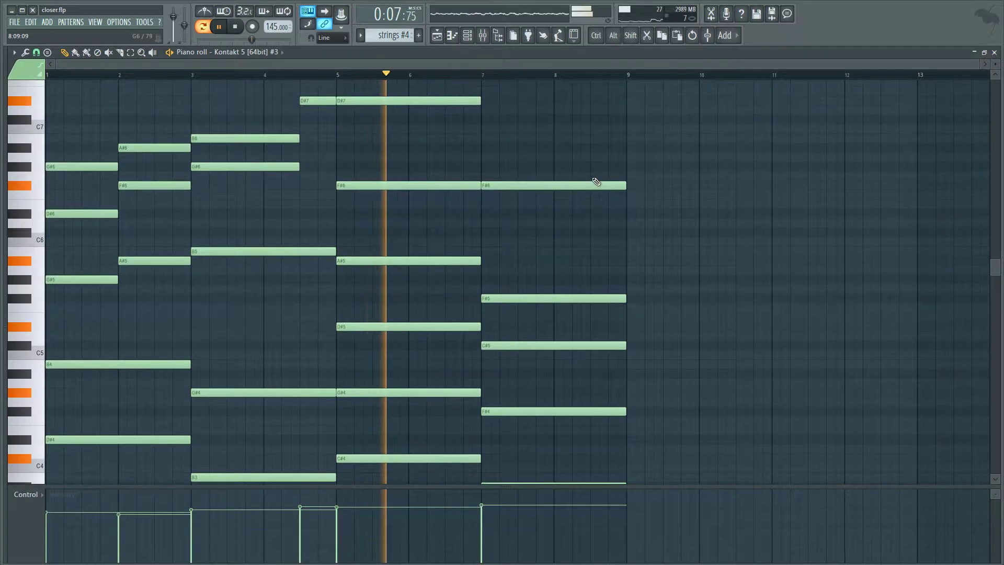
click(439, 38)
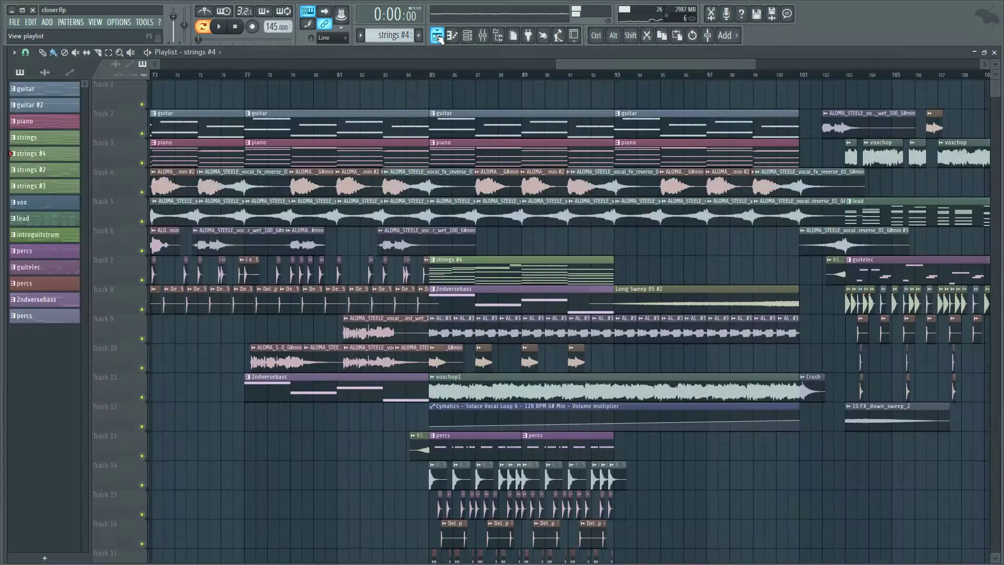
Play the second build-up from just before bar 85 through to bar 101, following its layers in the playlist, and stop.
click(427, 76)
scroll(461, 79, up, 5)
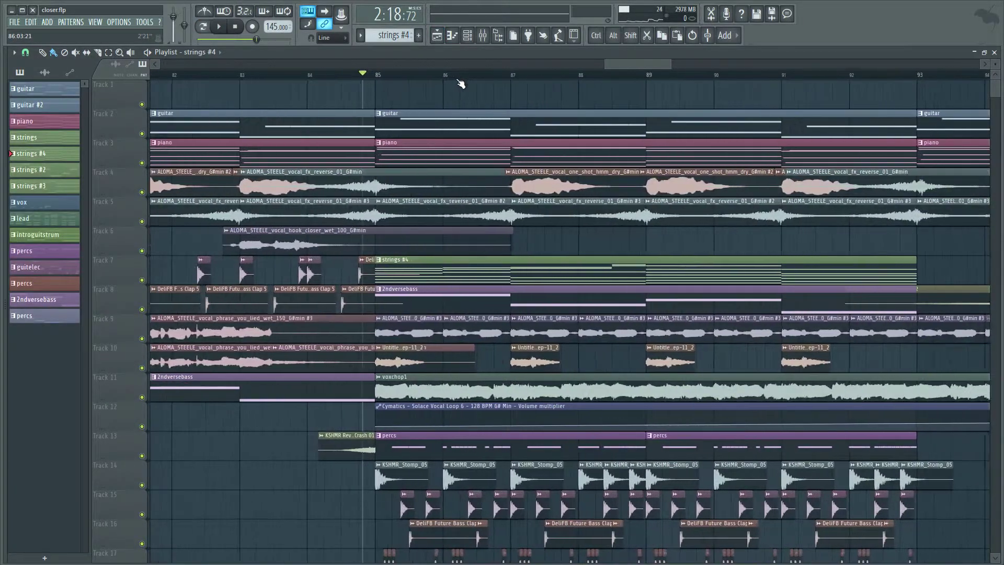
key(space)
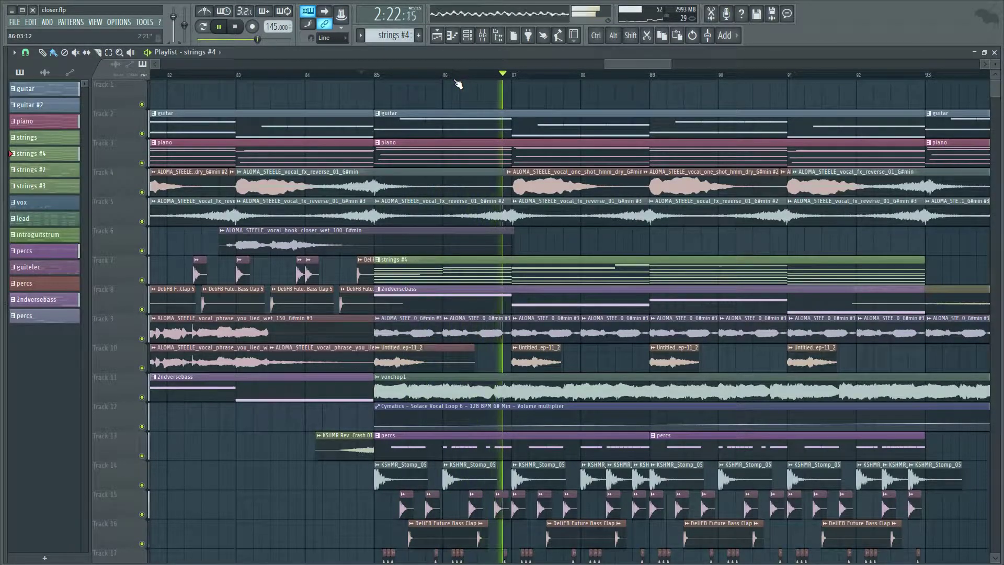
scroll(460, 82, down, 3)
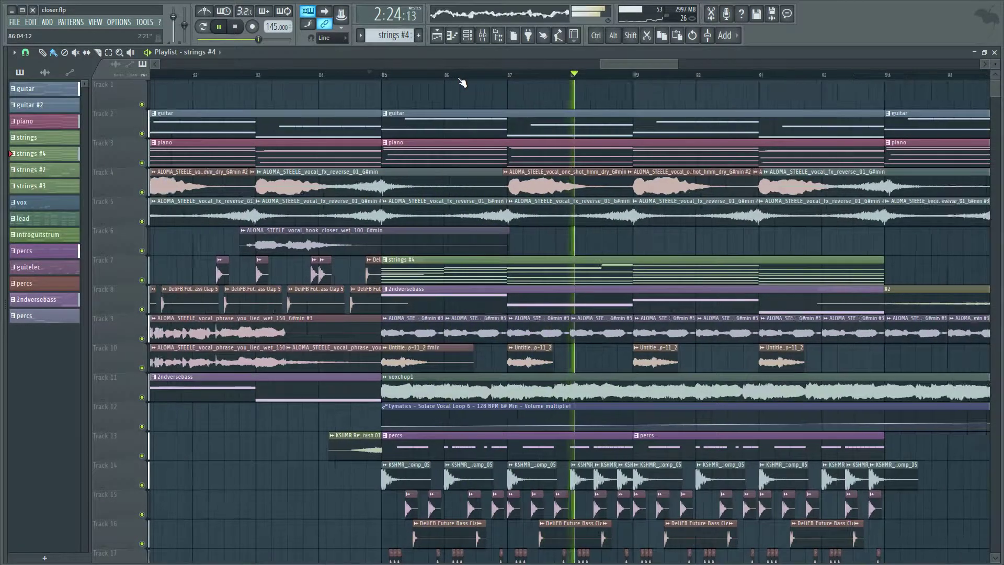
scroll(463, 83, down, 2)
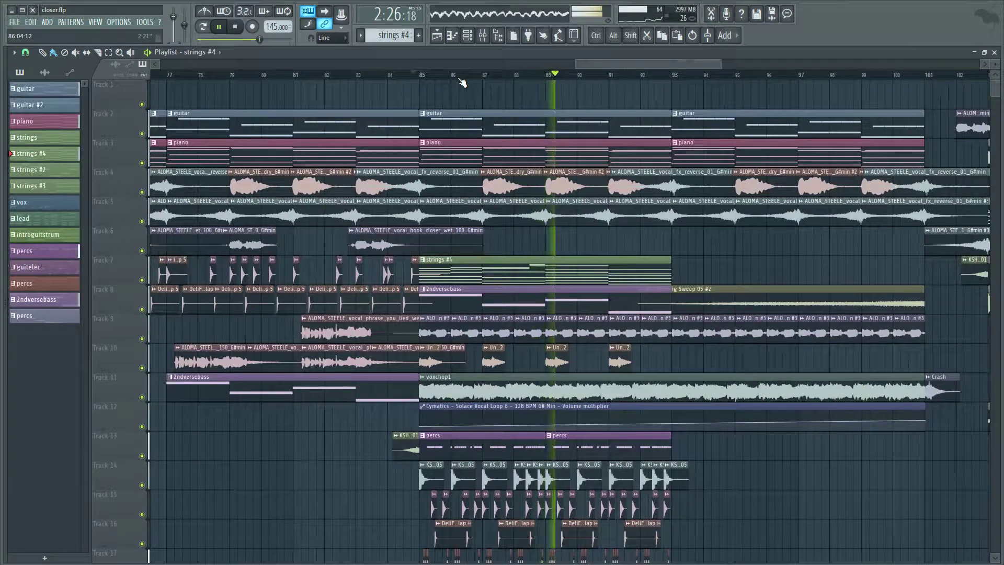
drag(621, 64, 709, 65)
scroll(510, 82, down, 5)
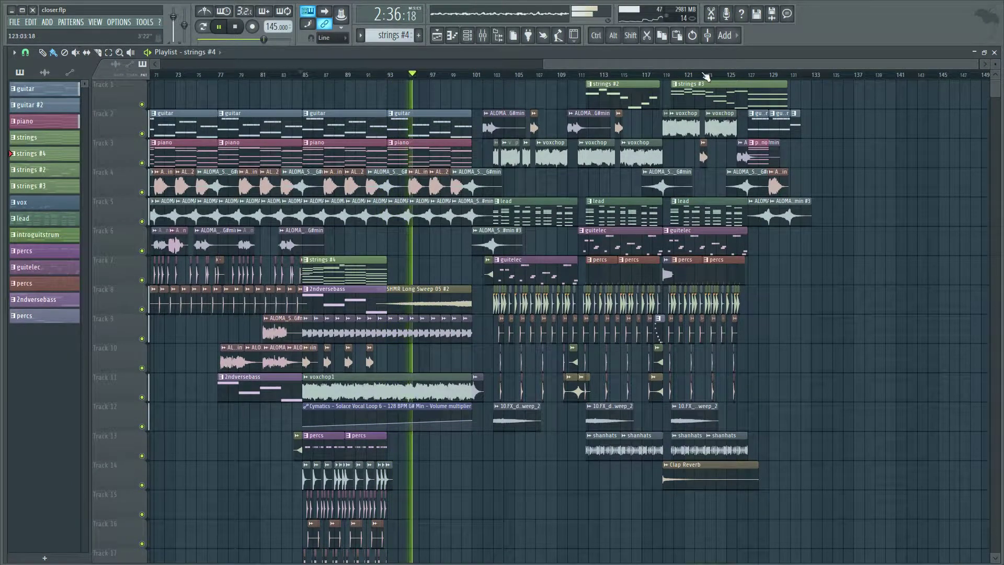
scroll(729, 77, down, 2)
scroll(731, 78, up, 2)
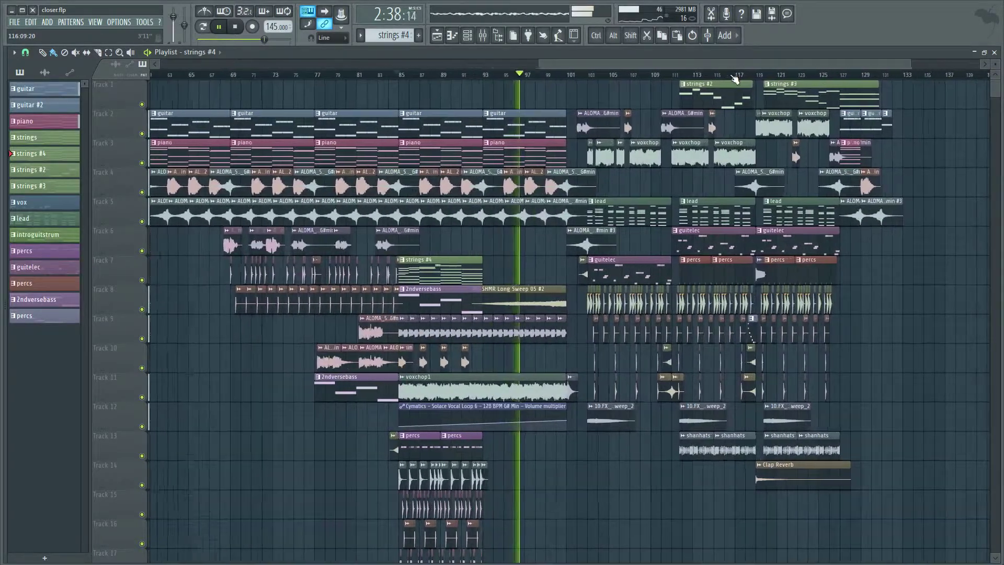
drag(741, 62, 789, 64)
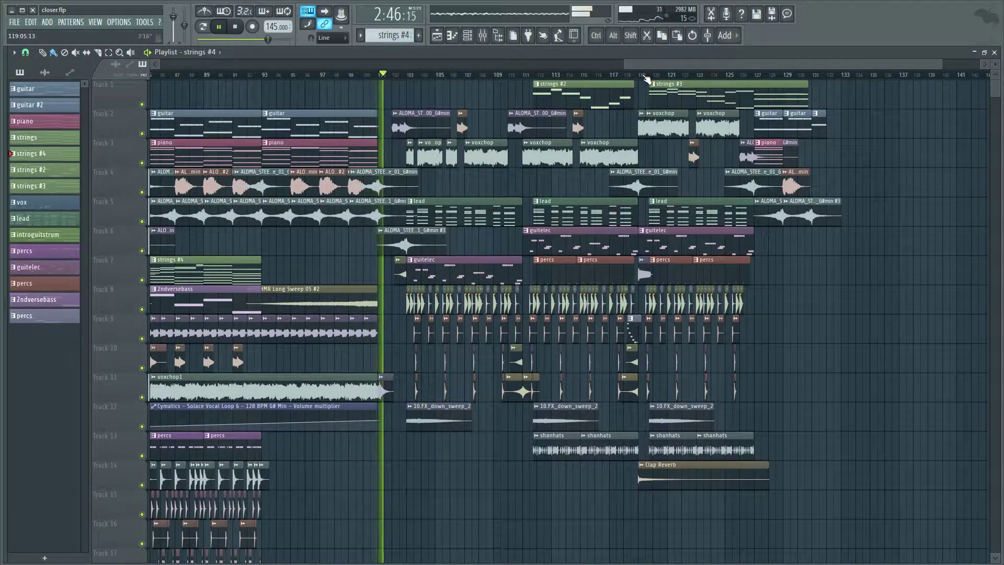
key(space)
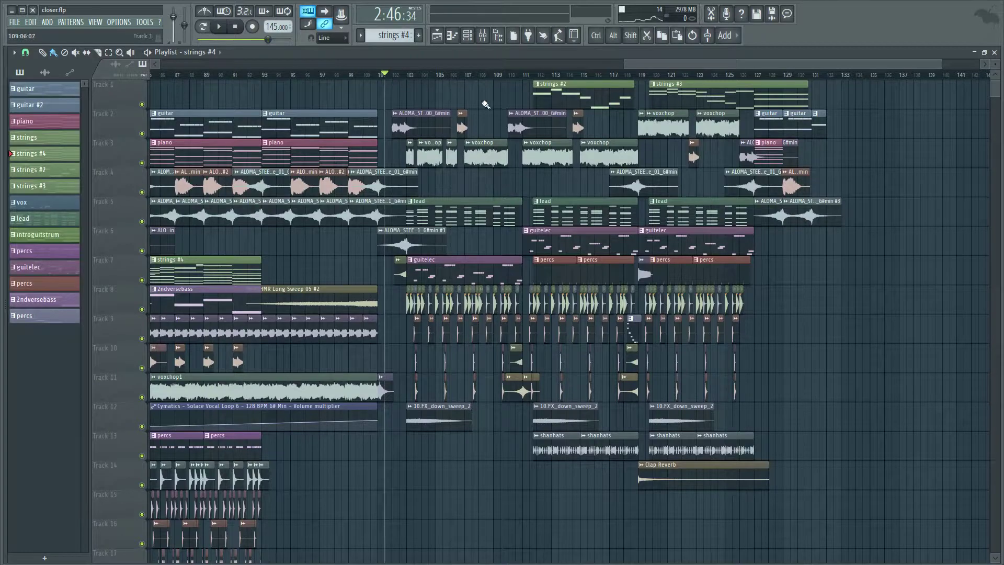
Preview the first percs pattern on Track 7, just before bar 112, and stop playback.
scroll(556, 81, up, 4)
scroll(556, 81, up, 2)
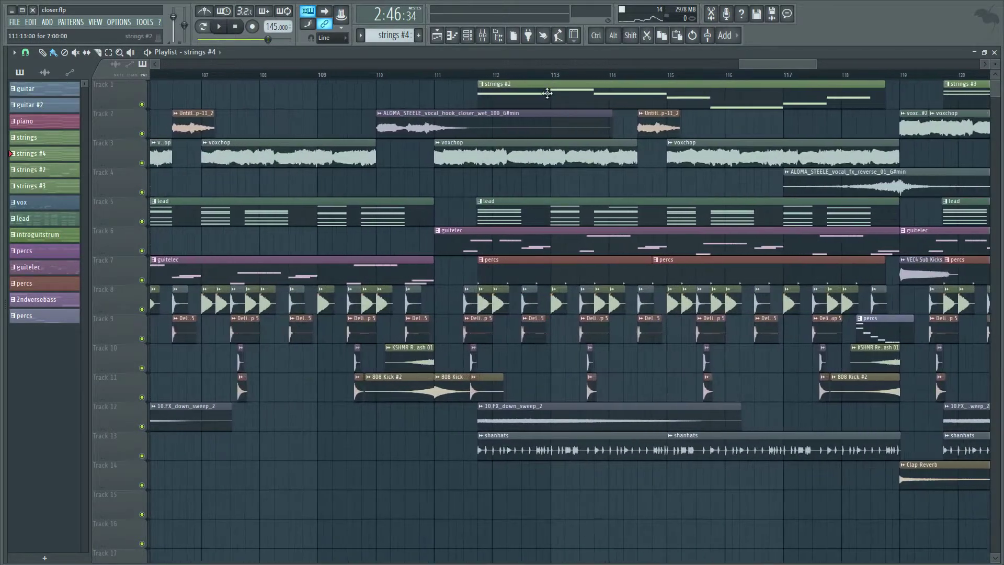
right_click(480, 260)
click(498, 279)
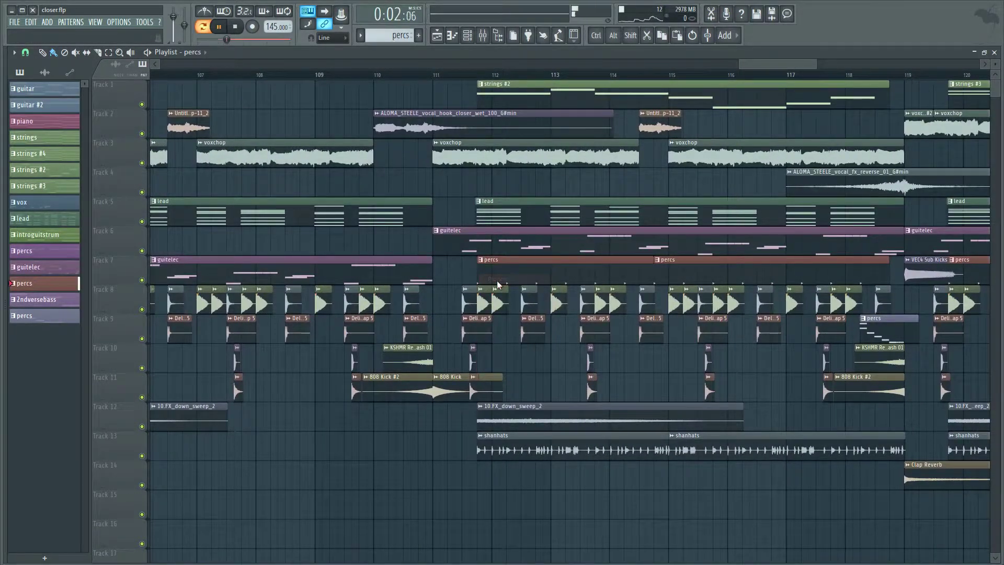
click(235, 26)
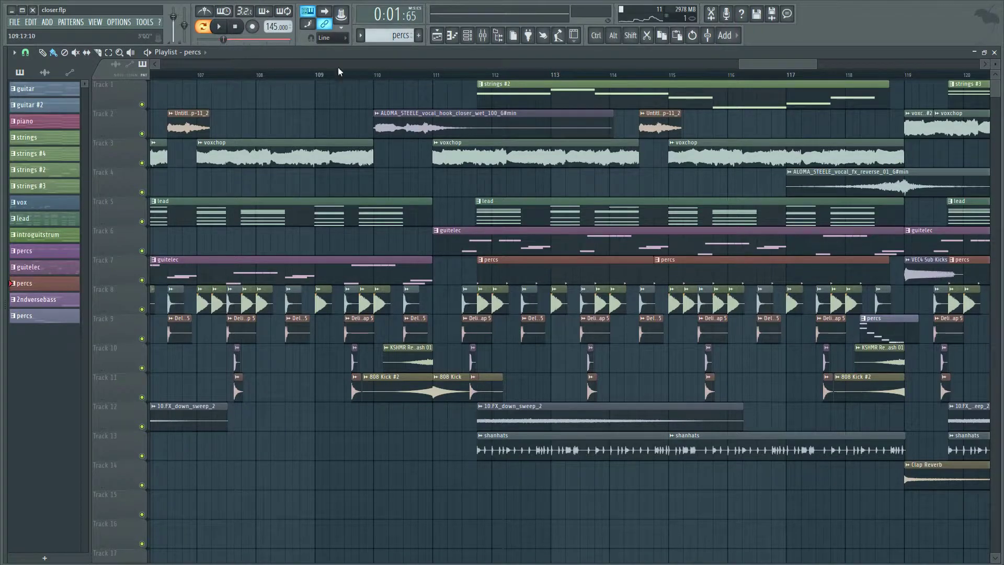
Review the second drop's added layers and preview the short percs fill on Track 9 at bar 118.
scroll(543, 75, down, 5)
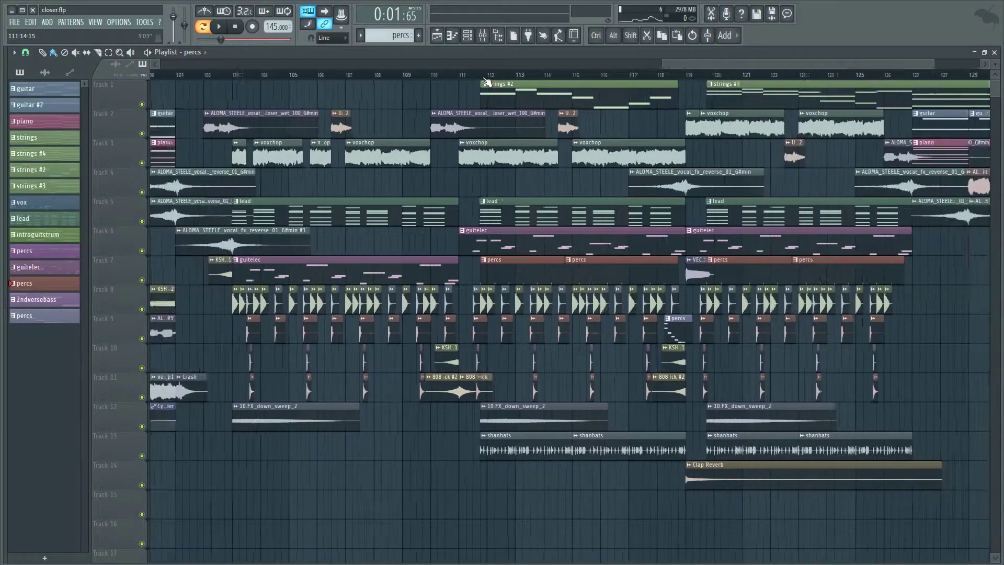
drag(732, 68, 710, 69)
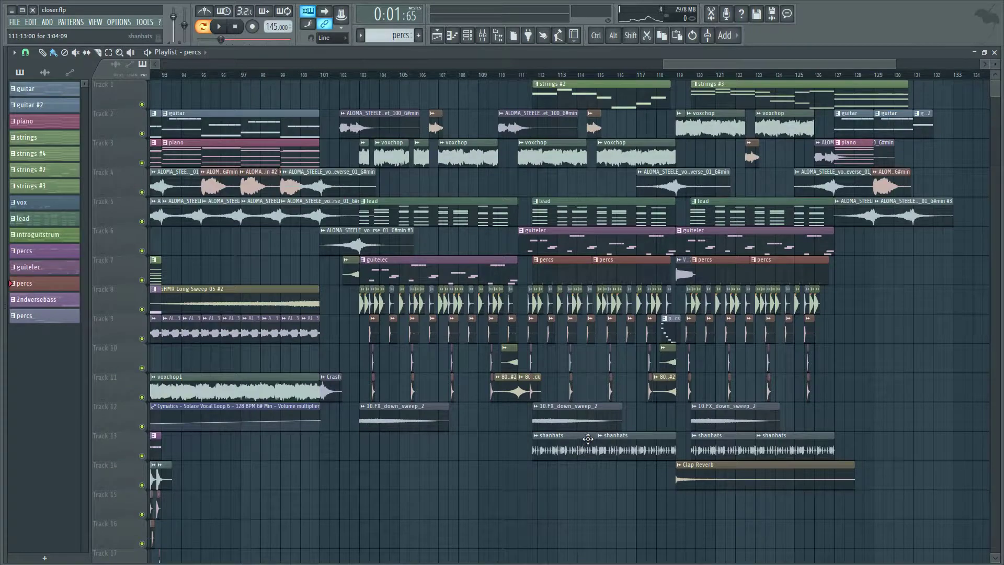
scroll(678, 76, up, 2)
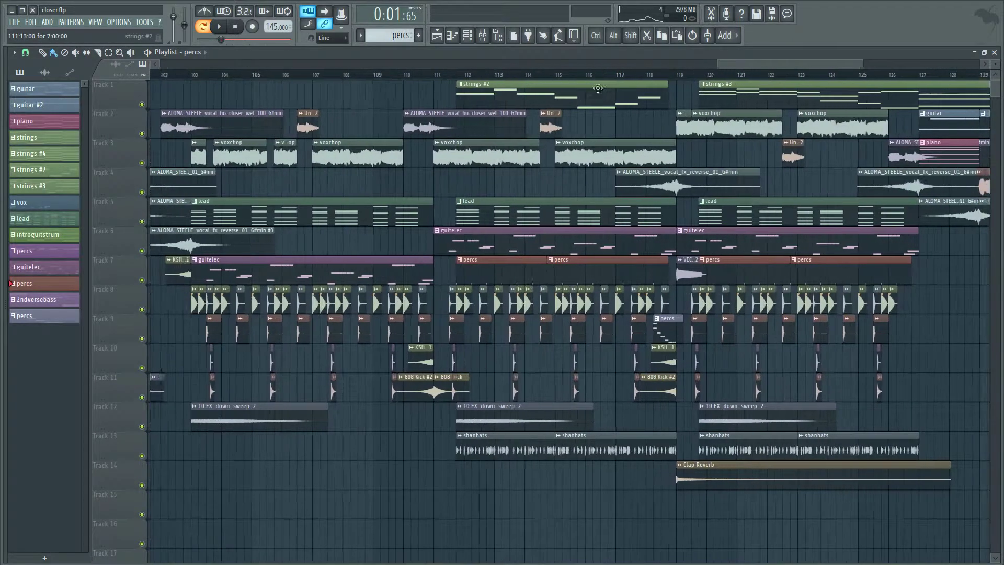
scroll(711, 303, up, 1)
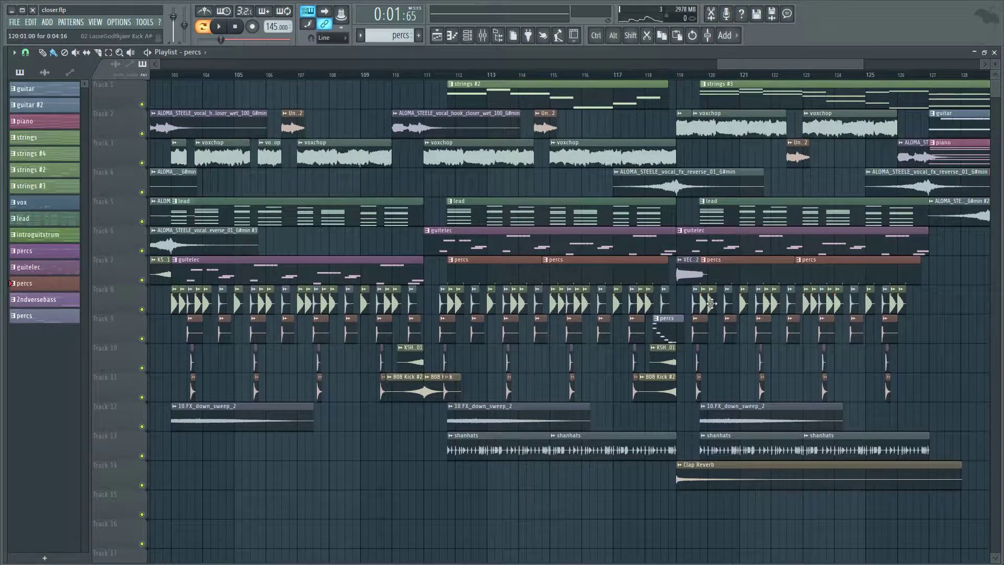
click(656, 321)
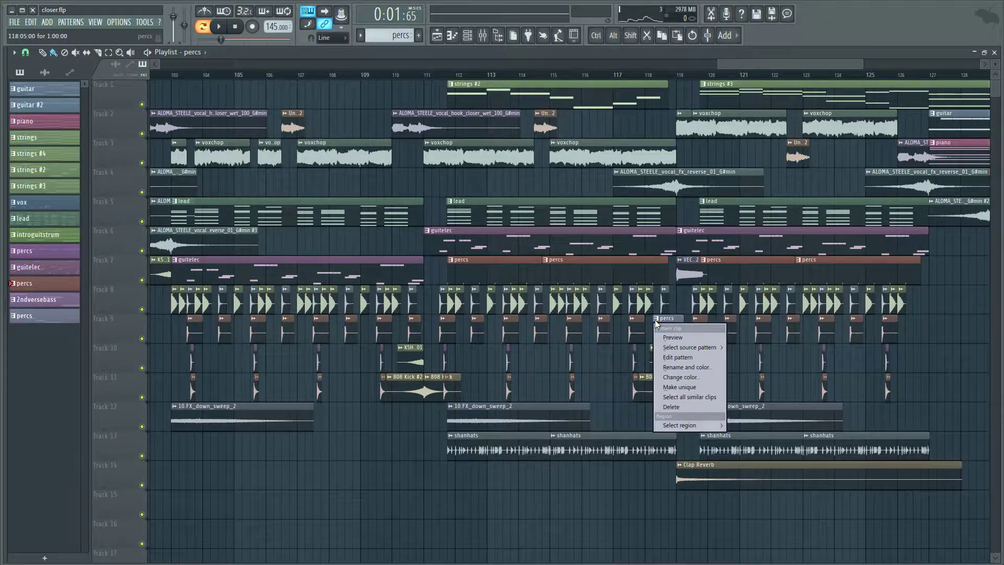
click(686, 339)
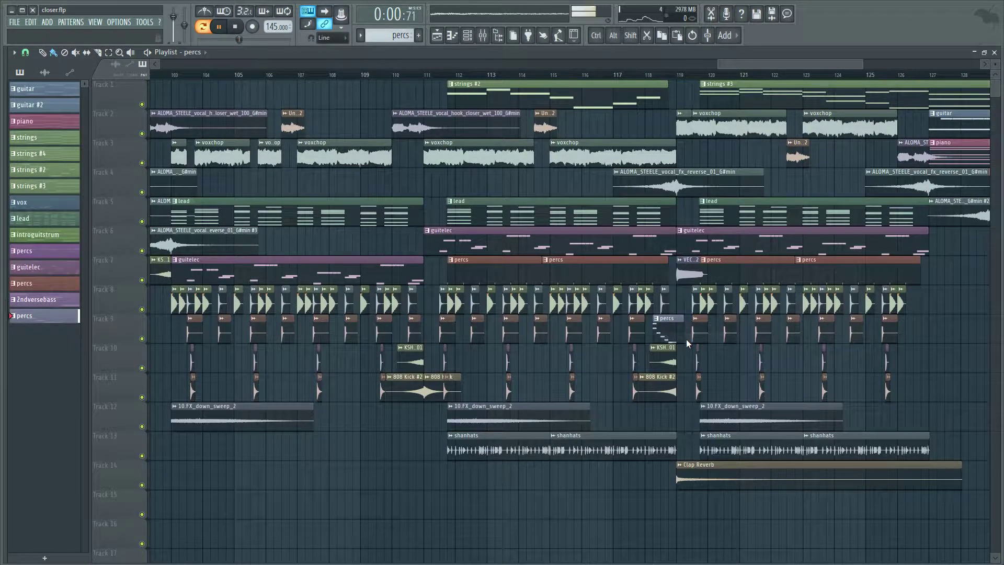
Play the whole second drop in the song from around bar 101, and stop playback.
scroll(762, 62, left, 4)
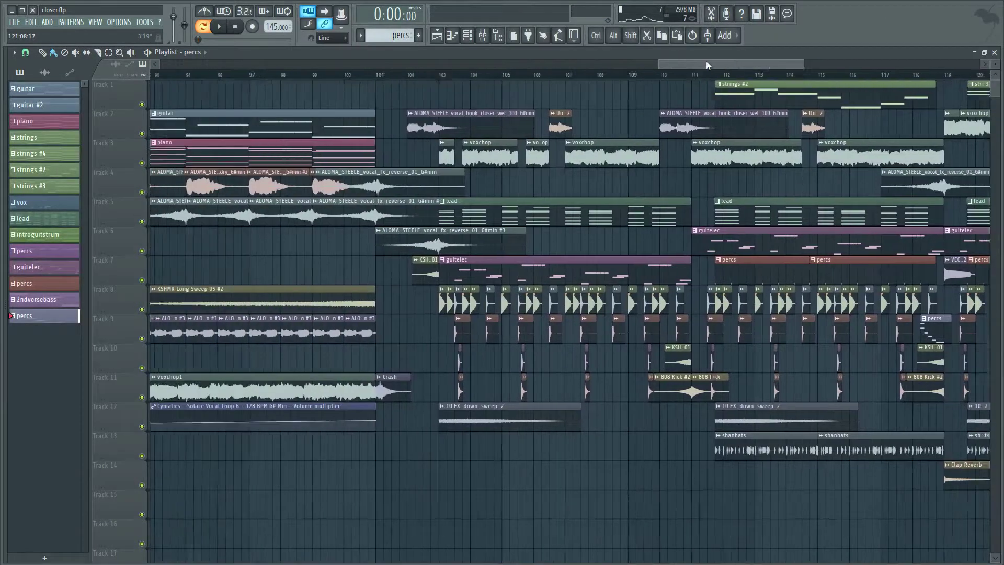
scroll(748, 61, down, 3)
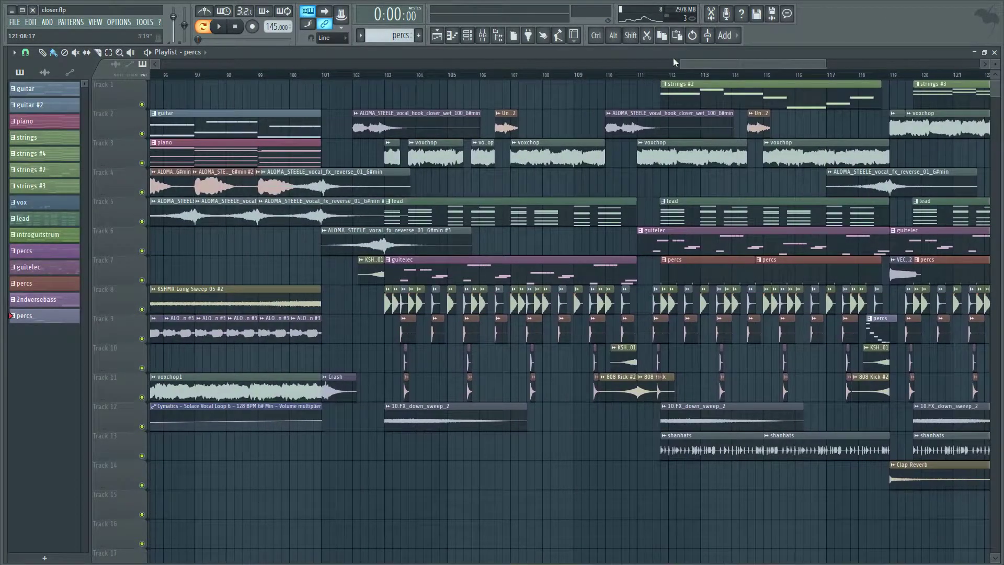
scroll(476, 79, down, 2)
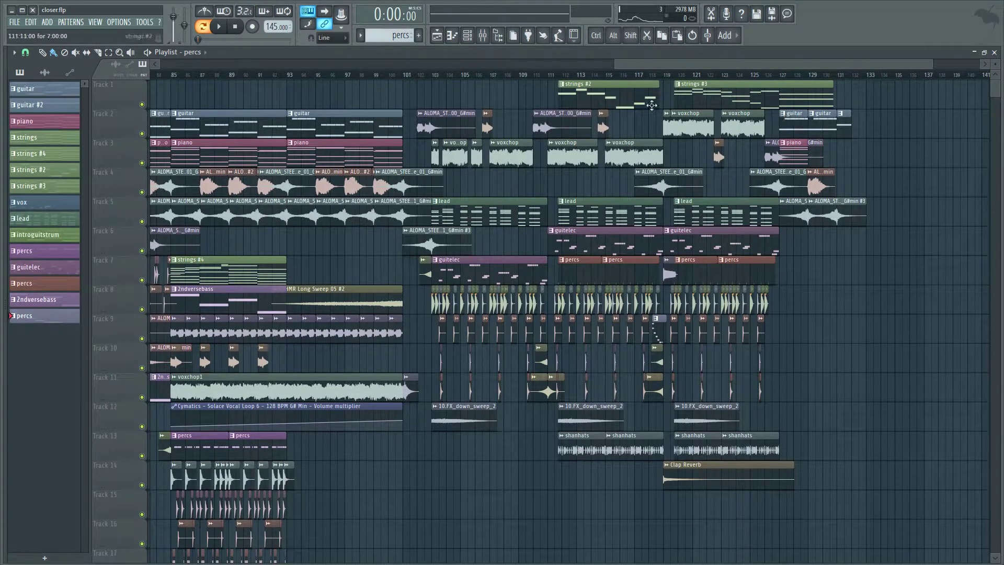
click(410, 75)
key(space)
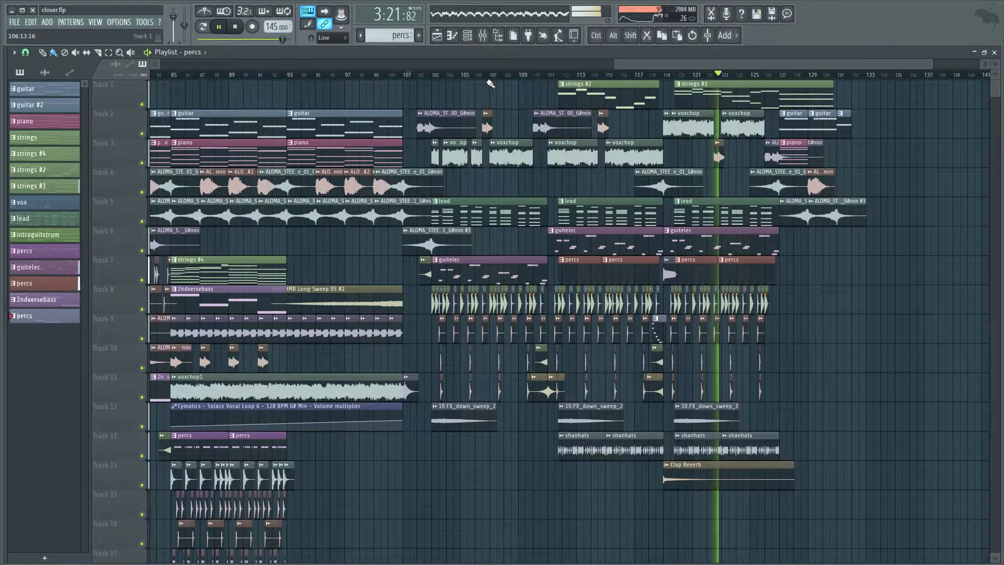
click(239, 30)
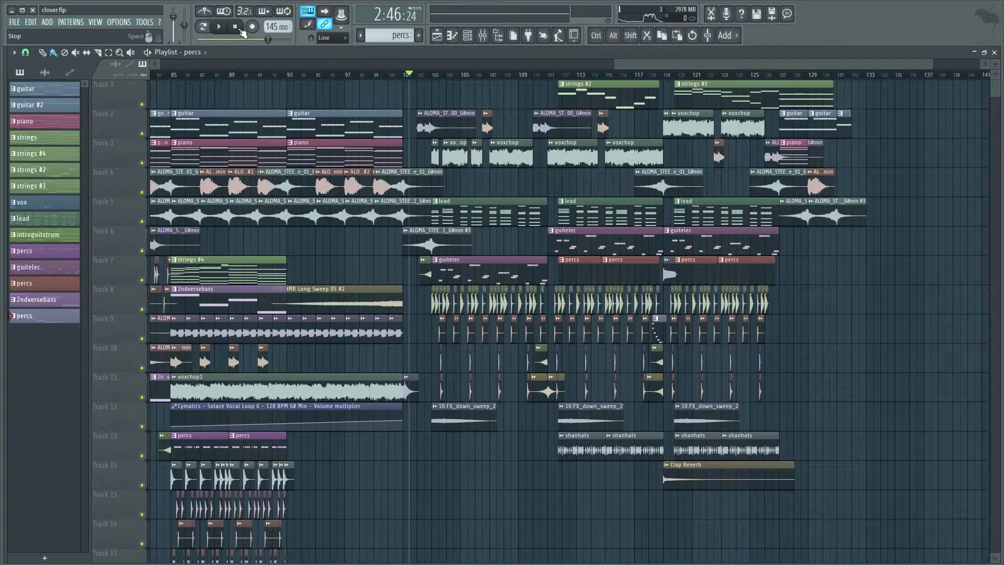
Play the outro from just before bar 127, where the guitar and piano return, and stop.
scroll(814, 75, up, 4)
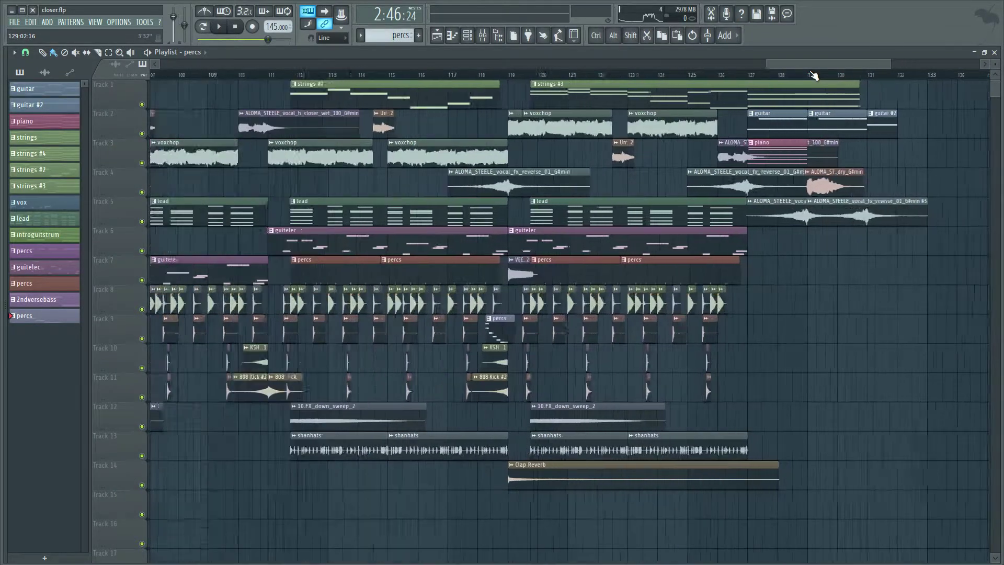
scroll(814, 75, up, 3)
click(705, 75)
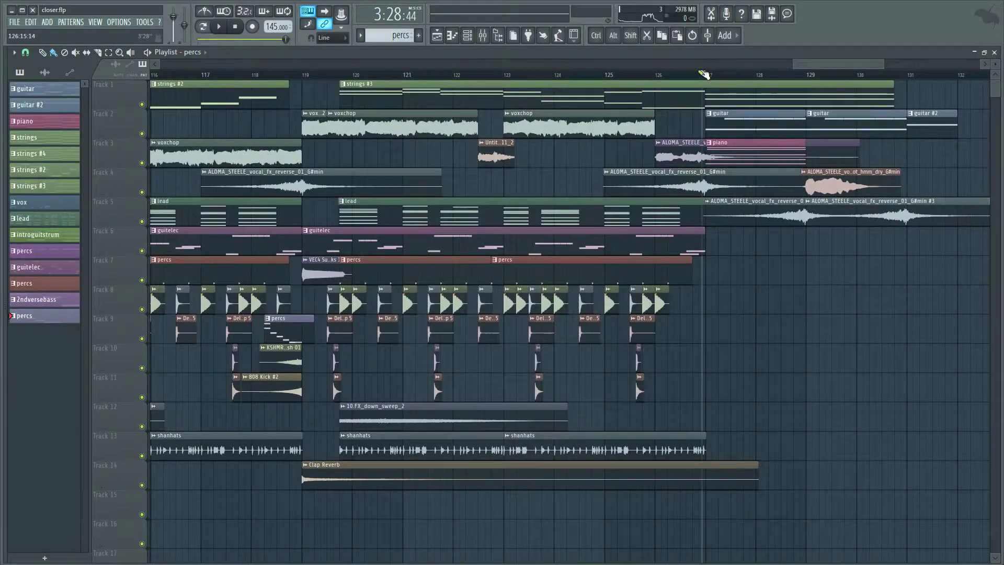
key(space)
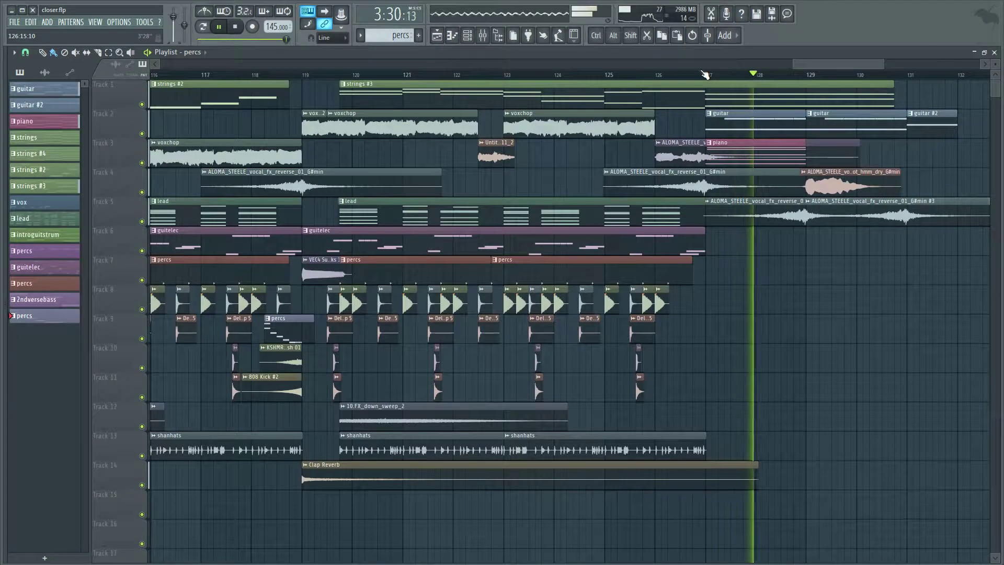
scroll(769, 78, down, 2)
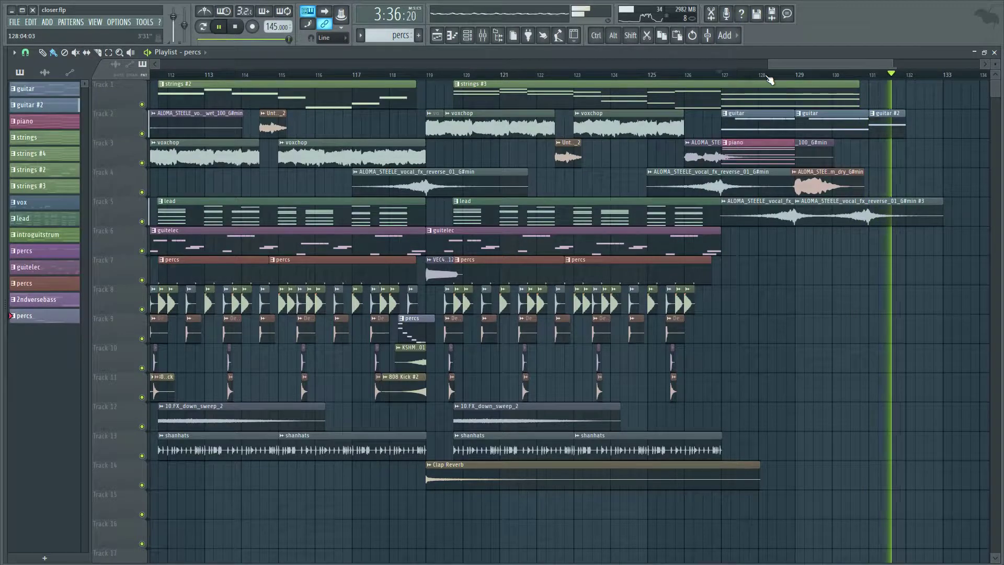
click(240, 24)
Open the mixer and inspect the highsaws, lowsaws, choirvox, bass and subbass tracks one after another.
scroll(880, 63, down, 10)
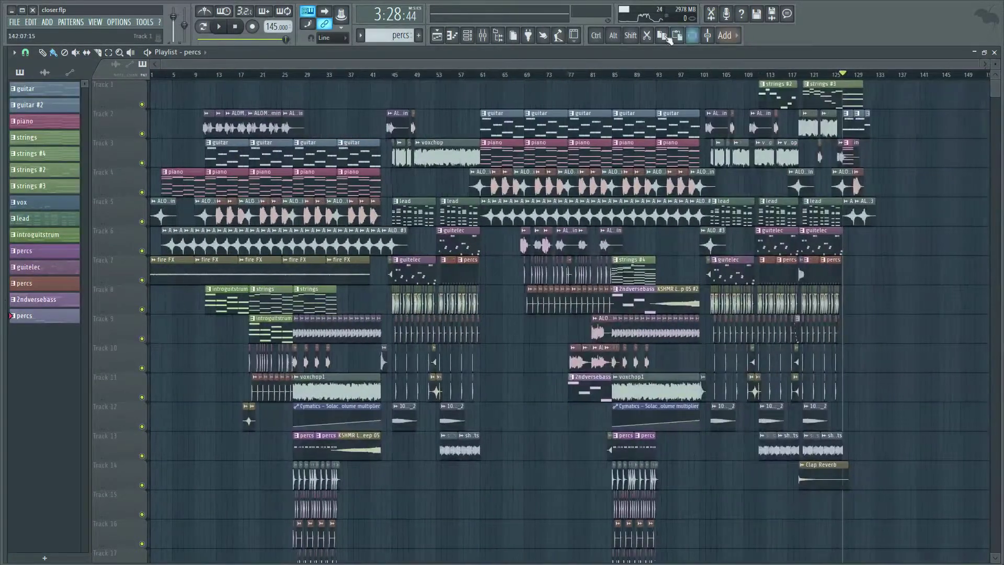
key(F9)
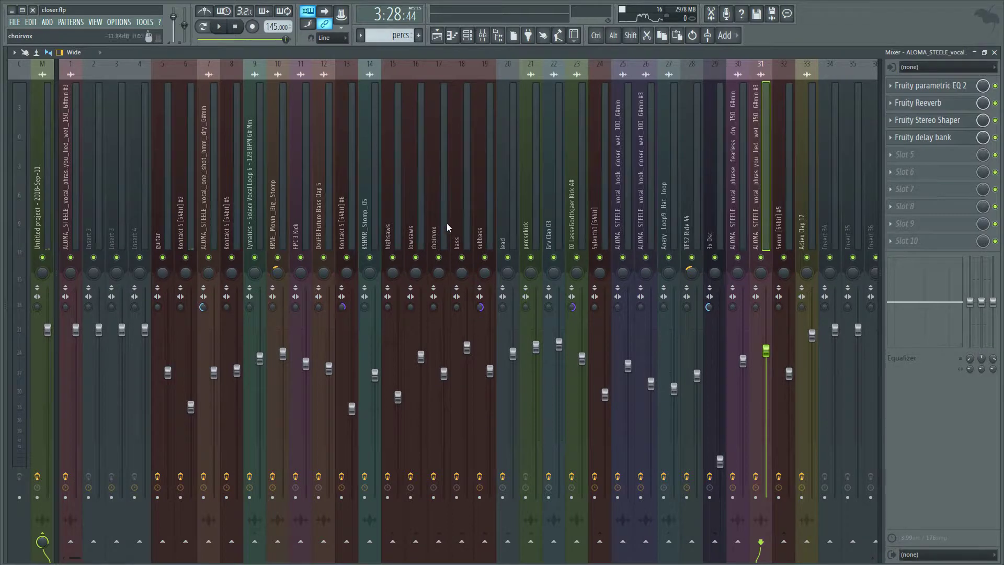
click(389, 213)
click(407, 221)
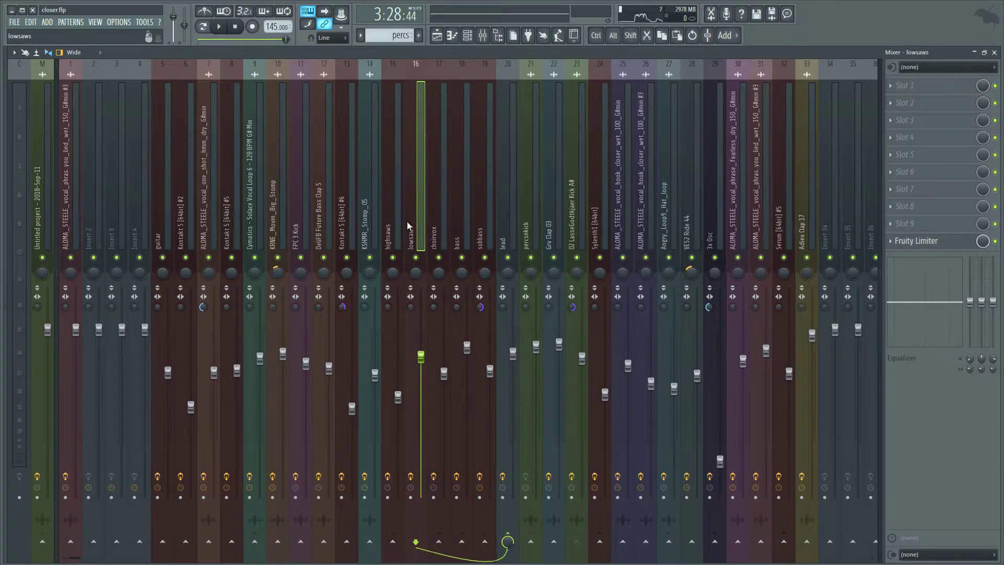
click(435, 224)
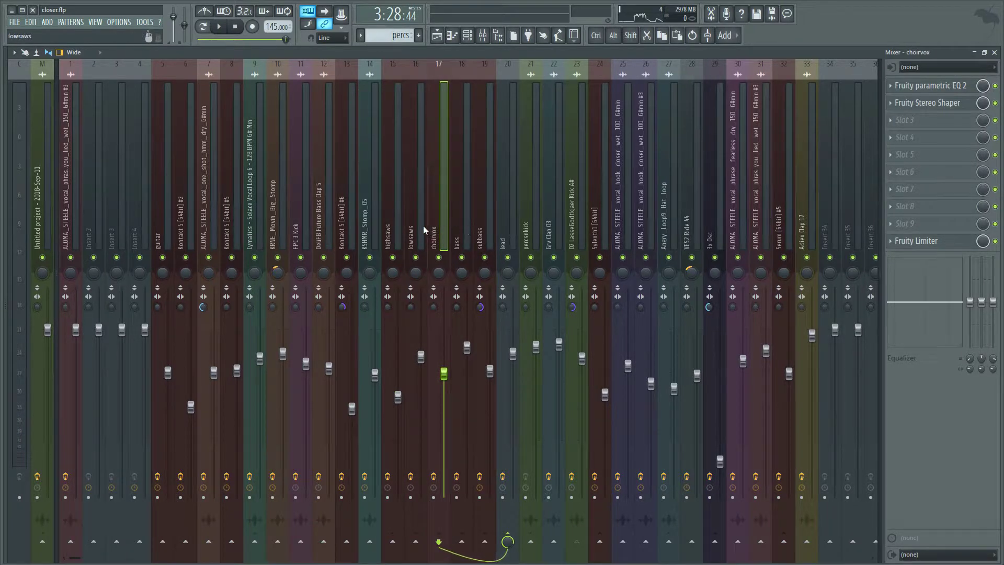
click(465, 226)
click(482, 224)
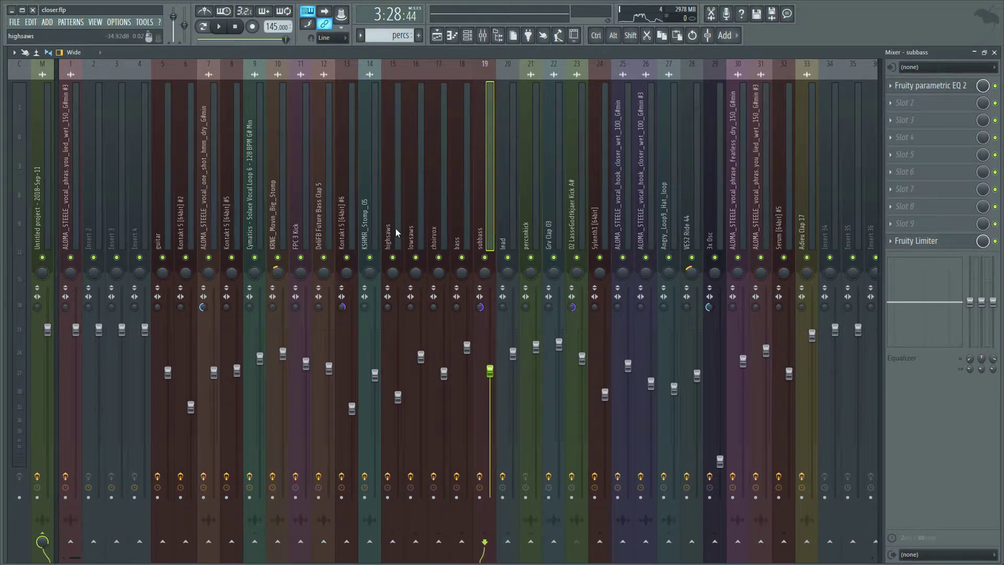
Examine the lead mixer track's effects and compare them with the chains and routing on highsaws, lowsaws, choirvox and bass.
click(502, 230)
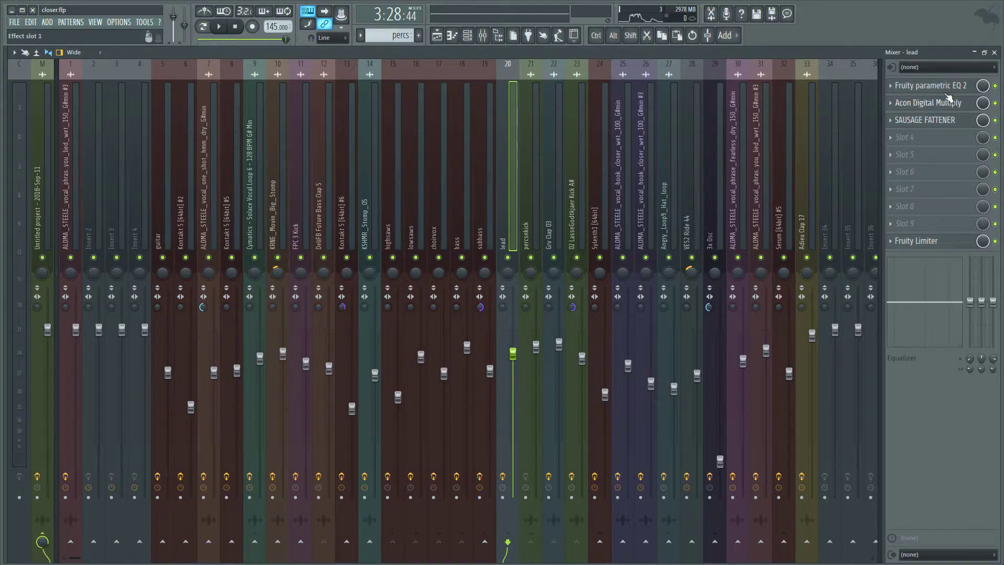
click(388, 220)
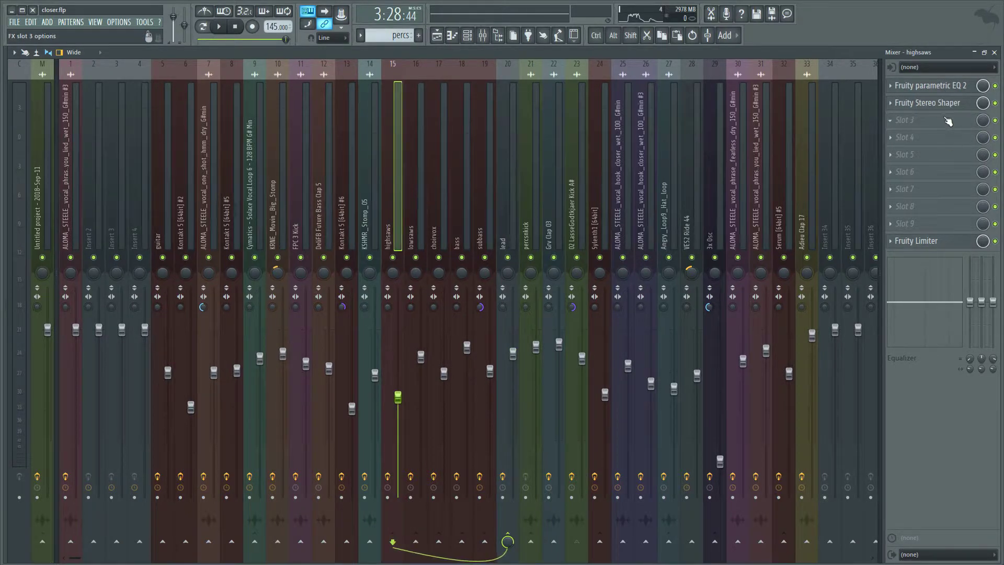
click(415, 206)
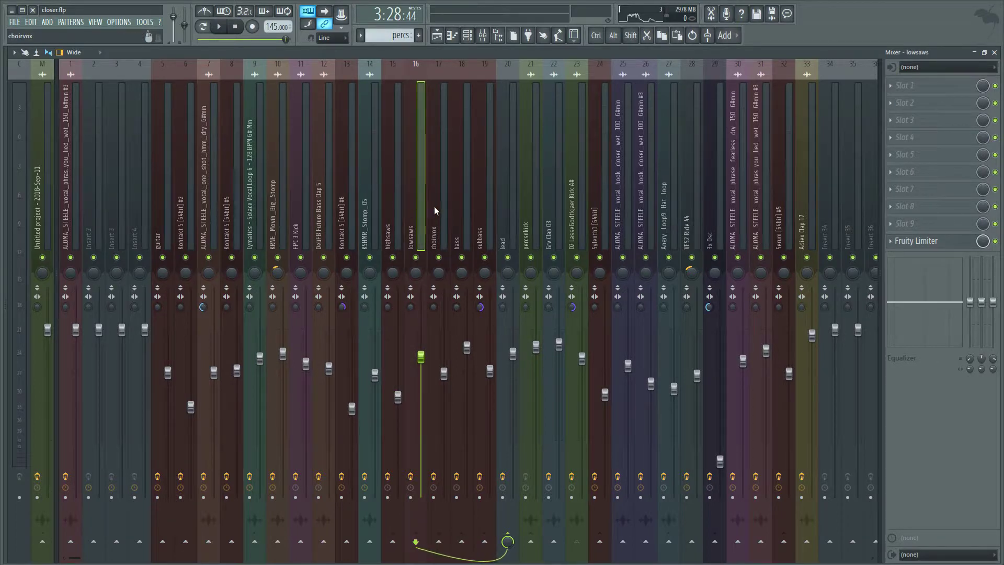
click(439, 206)
click(460, 209)
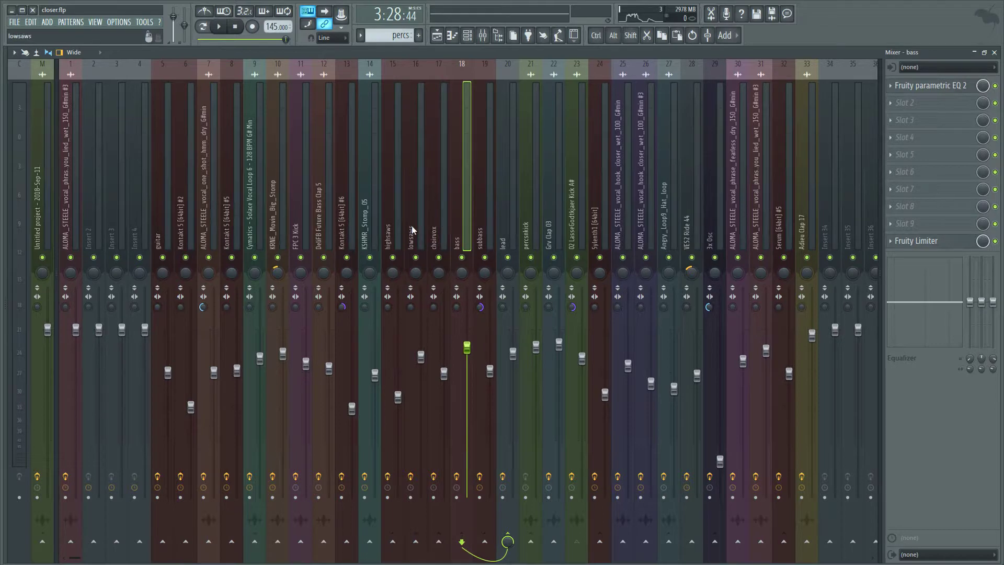
Inspect the effect chains and routing of the choirvox and guitar mixer tracks.
click(437, 225)
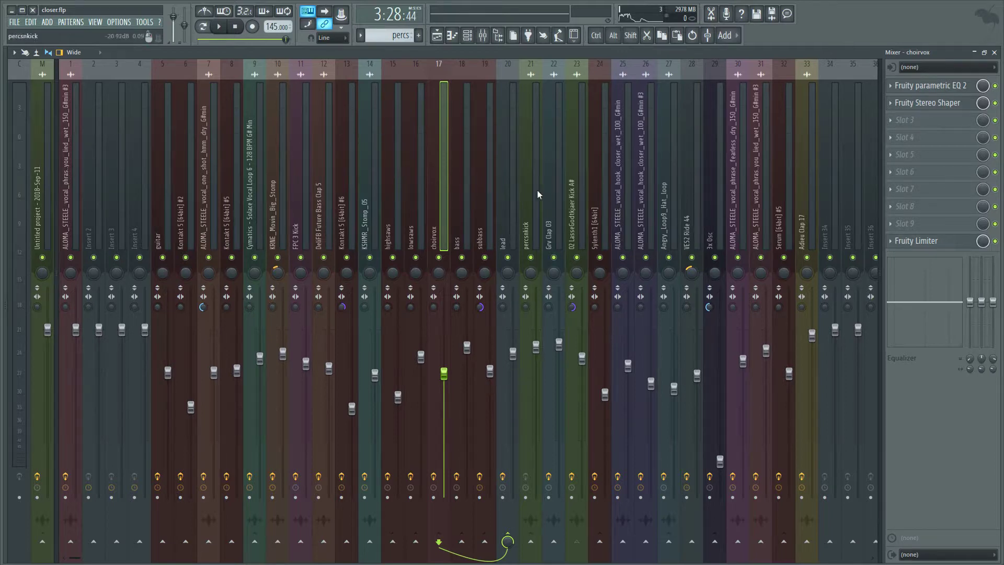
scroll(561, 194, down, 6)
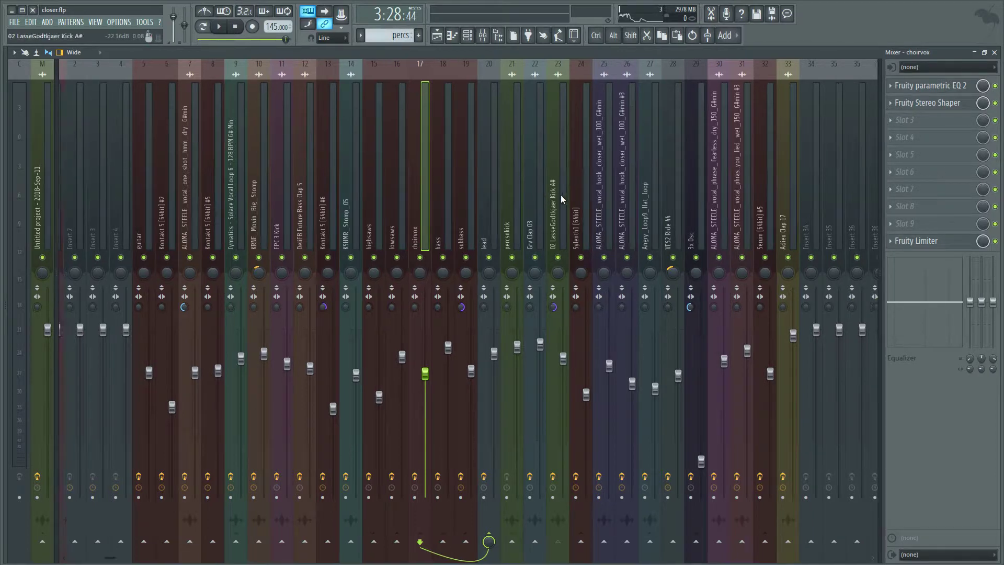
scroll(564, 199, up, 6)
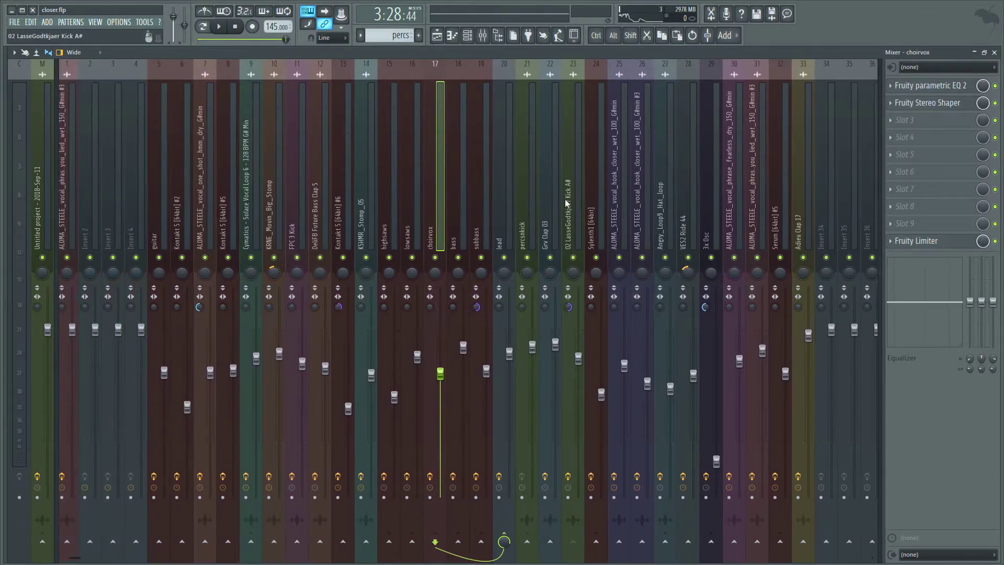
click(161, 218)
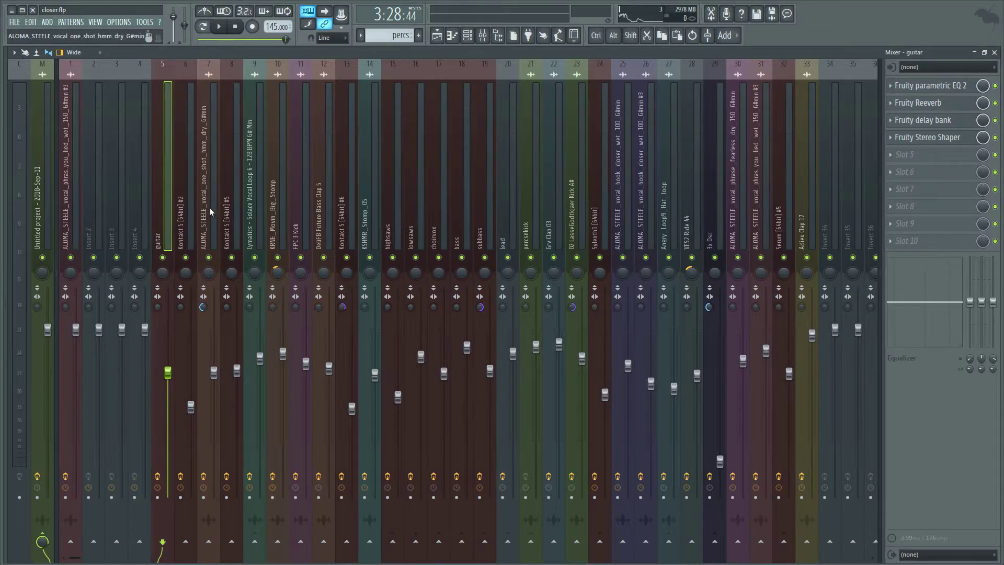
scroll(210, 209, right, 2)
scroll(210, 205, left, 2)
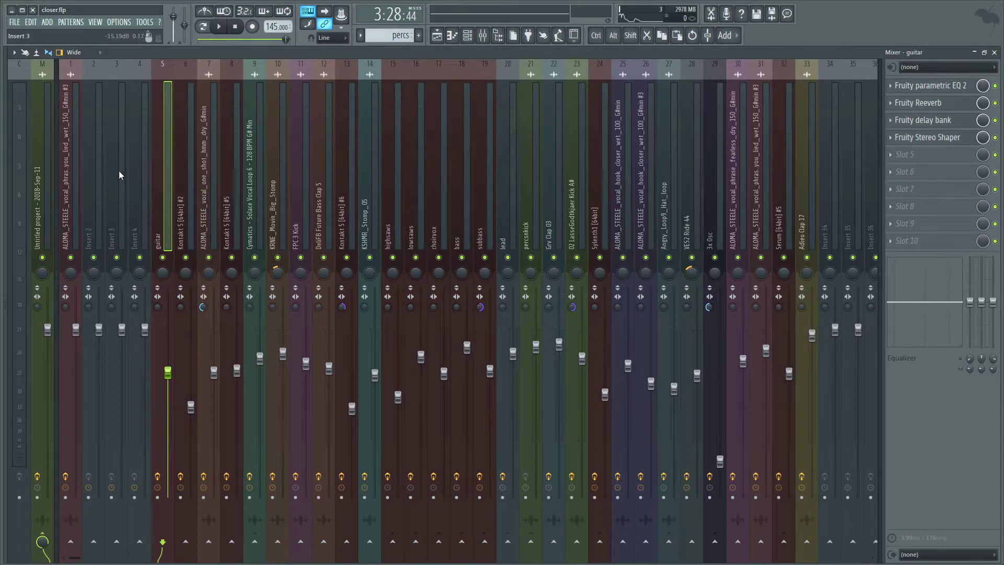
Inspect the effects on the master and the first vocal mixer track, and look over the remaining tracks up to the empty inserts.
click(37, 214)
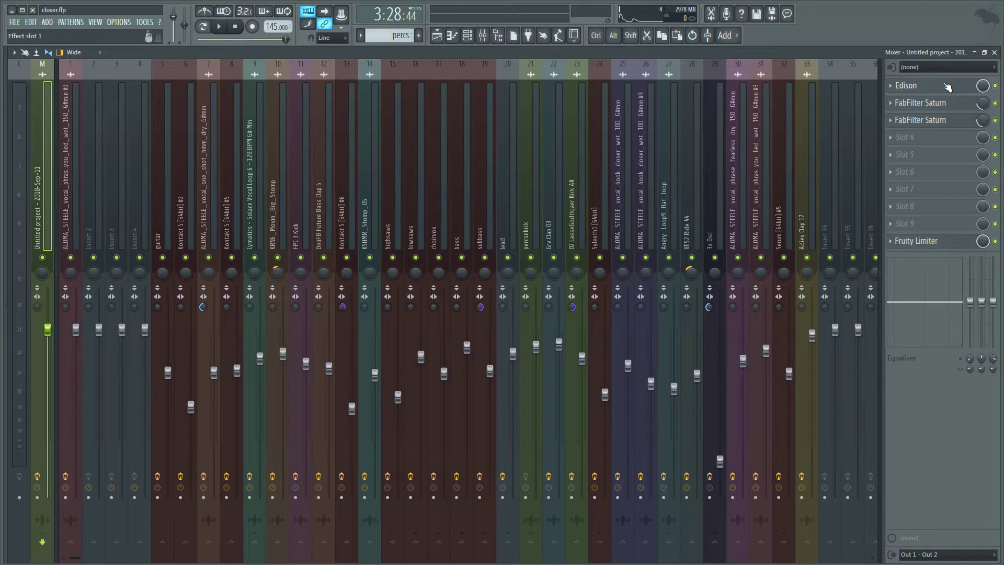
click(66, 220)
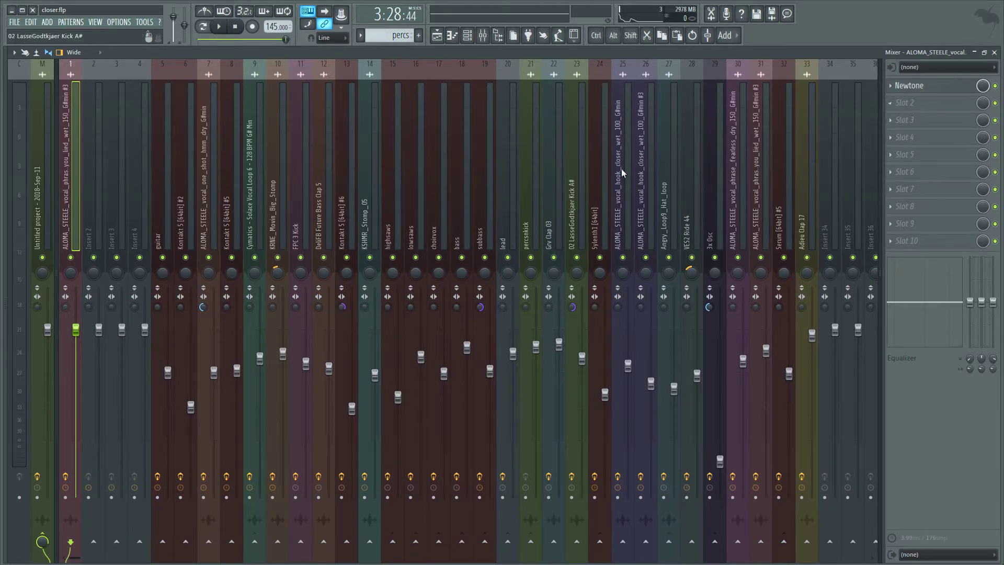
scroll(453, 187, down, 5)
scroll(453, 187, down, 5)
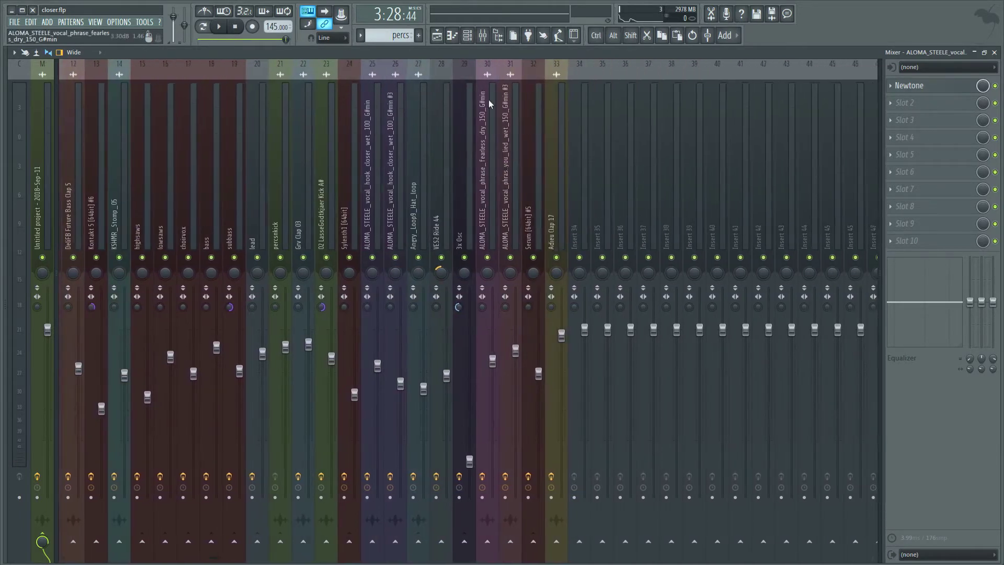
Leave the mixer and return to the playlist to view the song's arrangement.
click(439, 35)
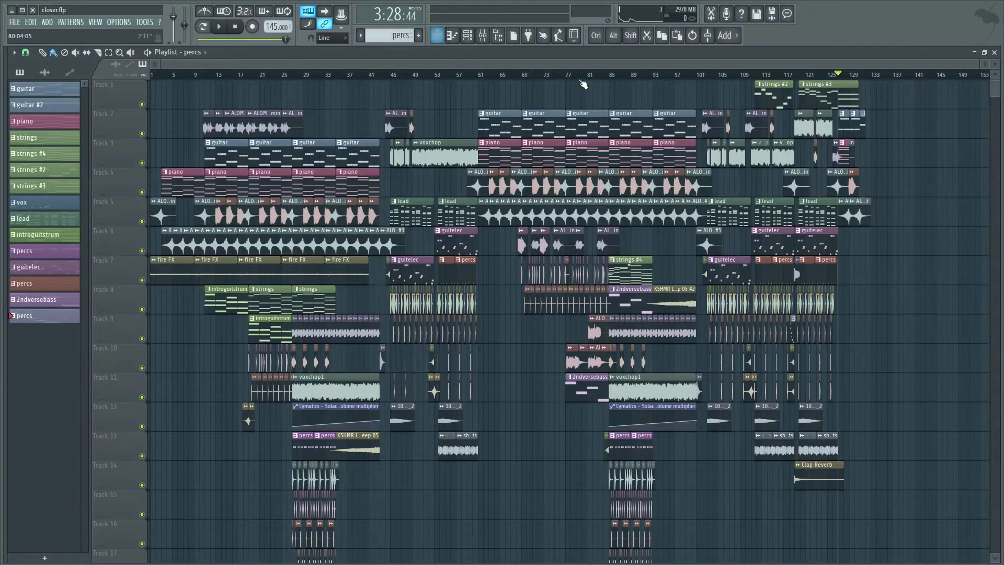
scroll(685, 75, up, 2)
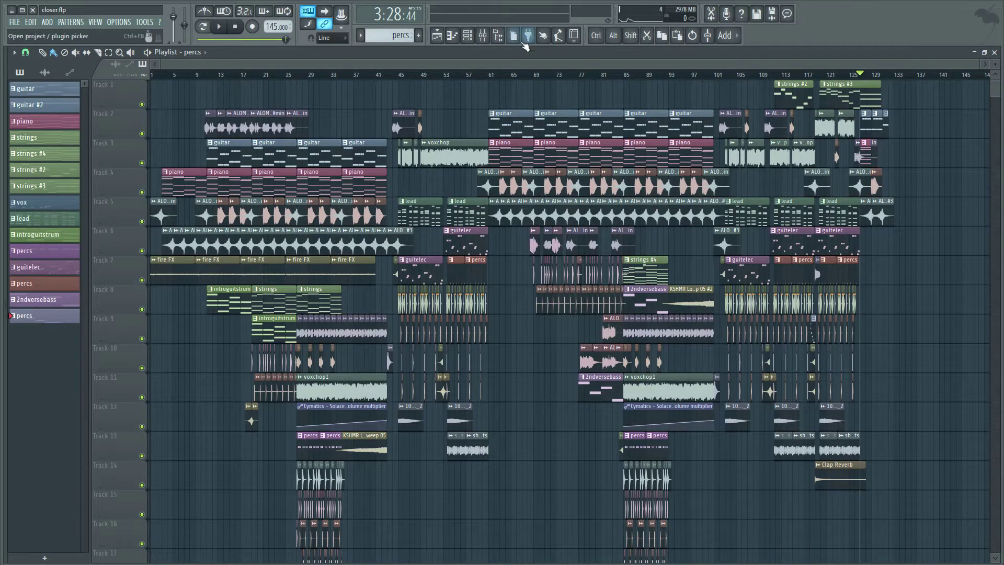
click(483, 38)
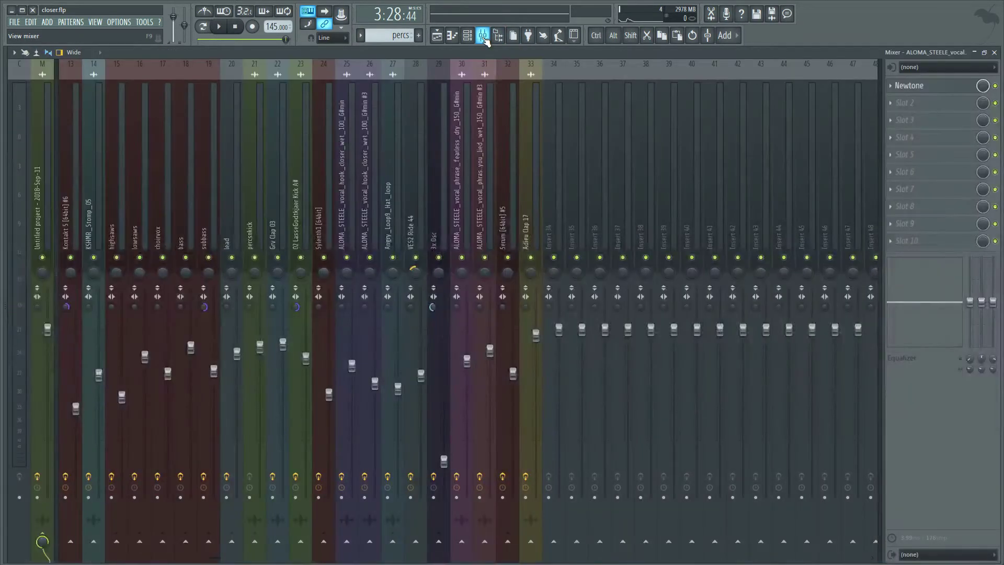
click(437, 35)
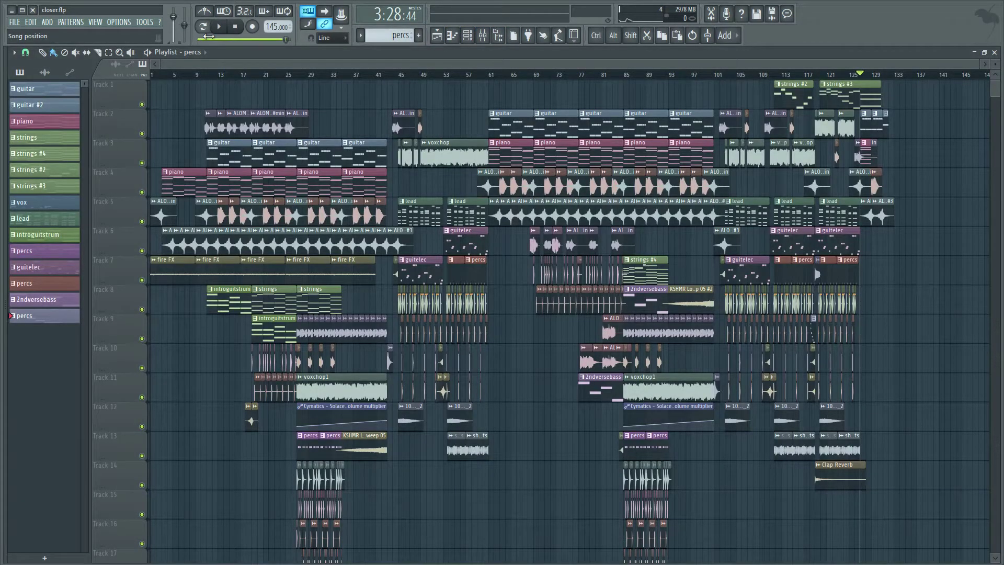
scroll(690, 74, up, 3)
scroll(687, 77, down, 3)
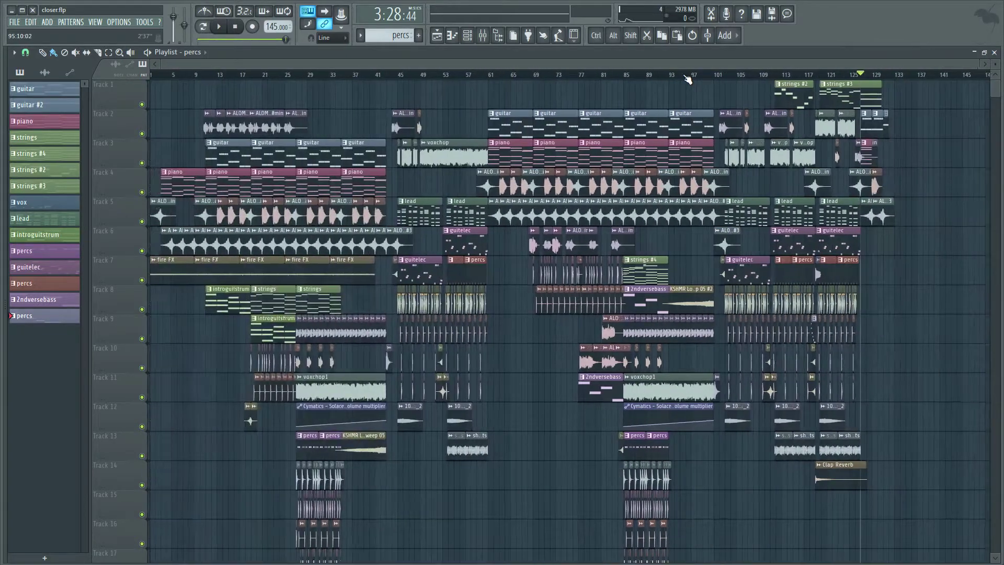
scroll(688, 78, up, 3)
scroll(688, 79, down, 3)
scroll(688, 78, up, 3)
scroll(688, 79, down, 3)
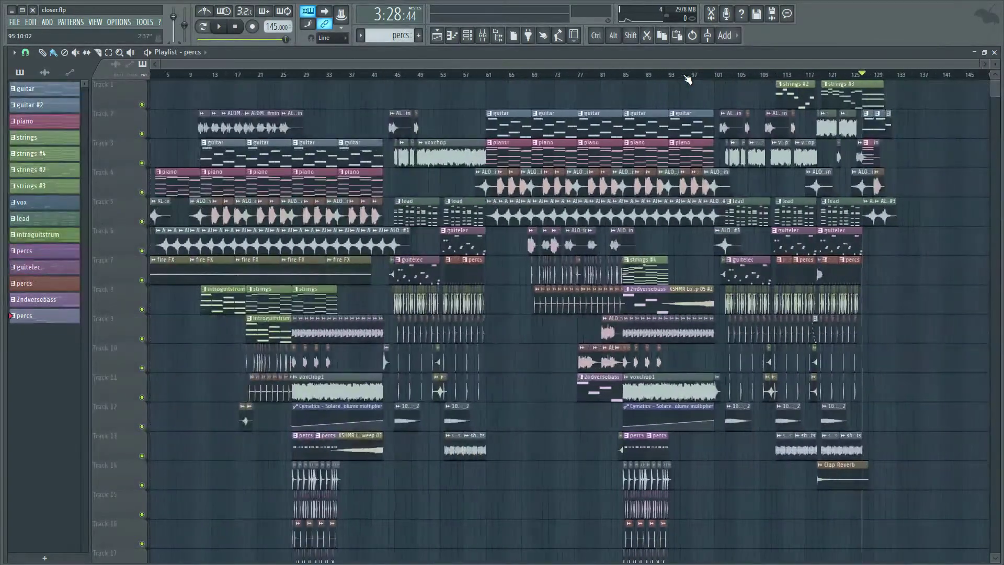
scroll(688, 78, down, 1)
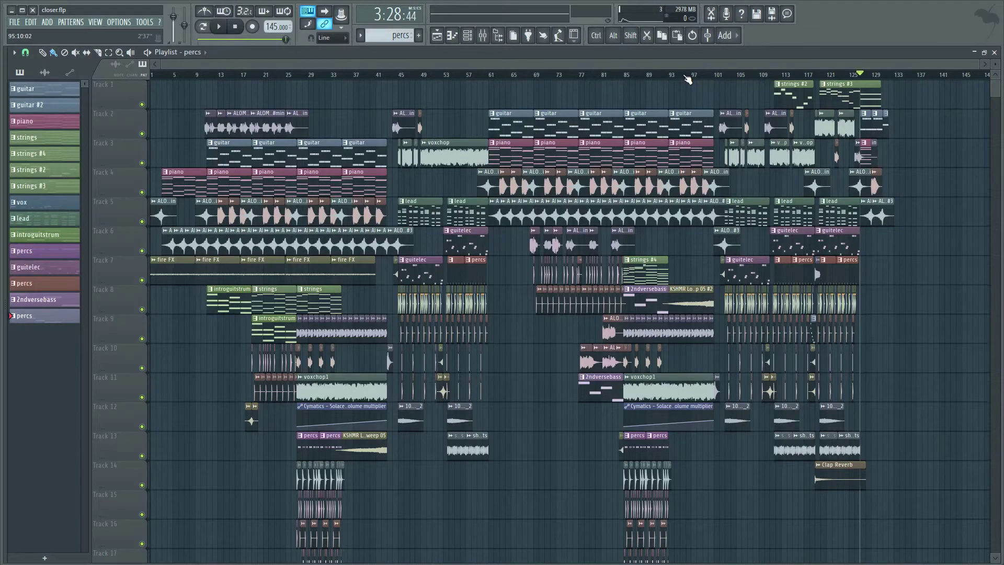
Examine the playlist's lower tracks and the second build-up around bar 85, ending with an overview of the whole arrangement.
scroll(814, 265, down, 3)
scroll(653, 78, up, 2)
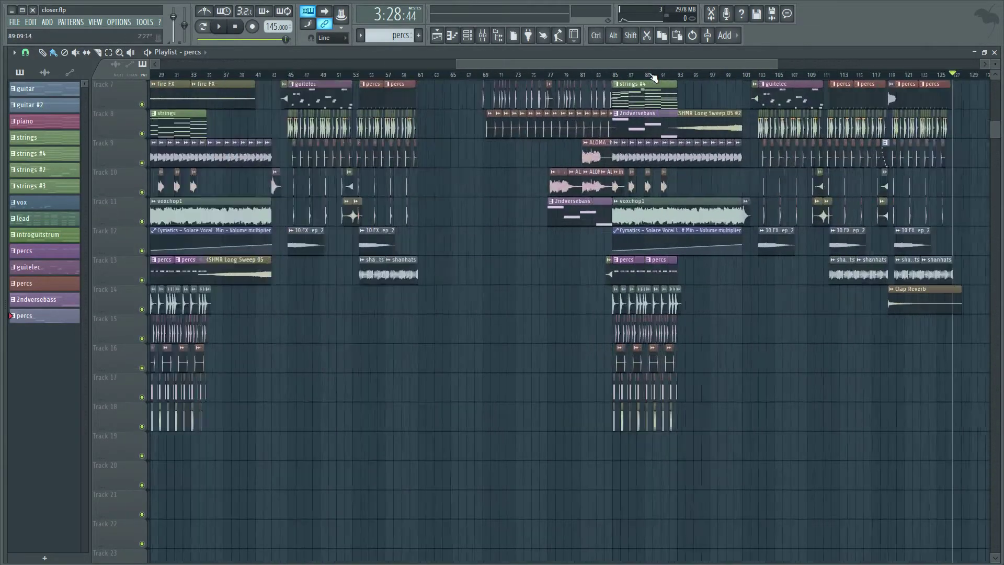
scroll(654, 78, up, 3)
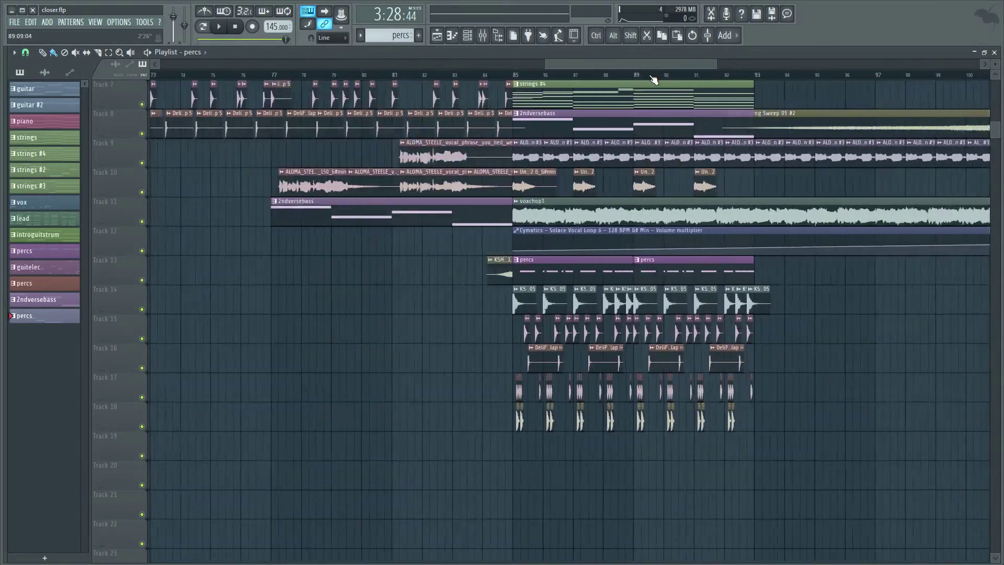
scroll(654, 78, down, 3)
scroll(550, 68, up, 5)
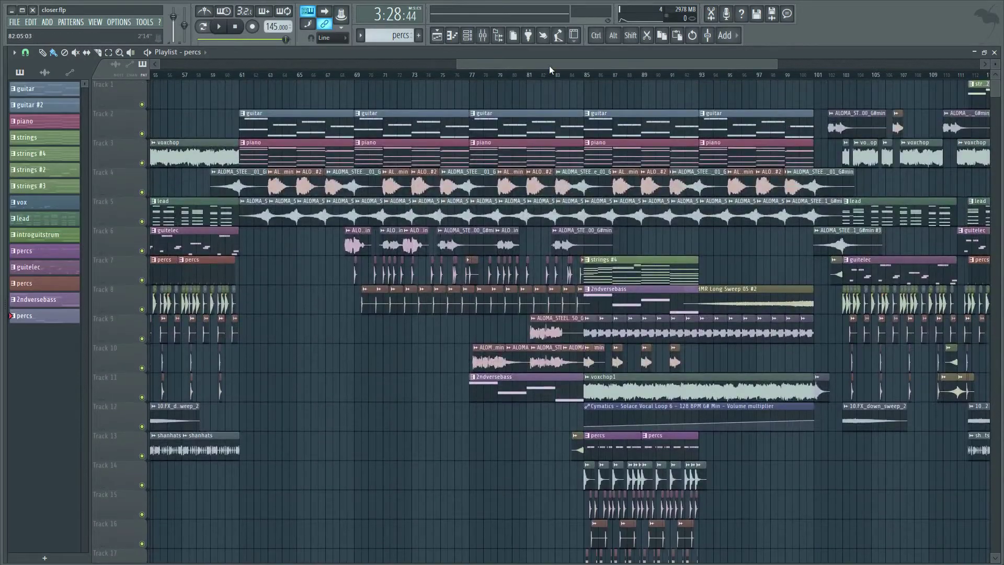
scroll(549, 68, down, 6)
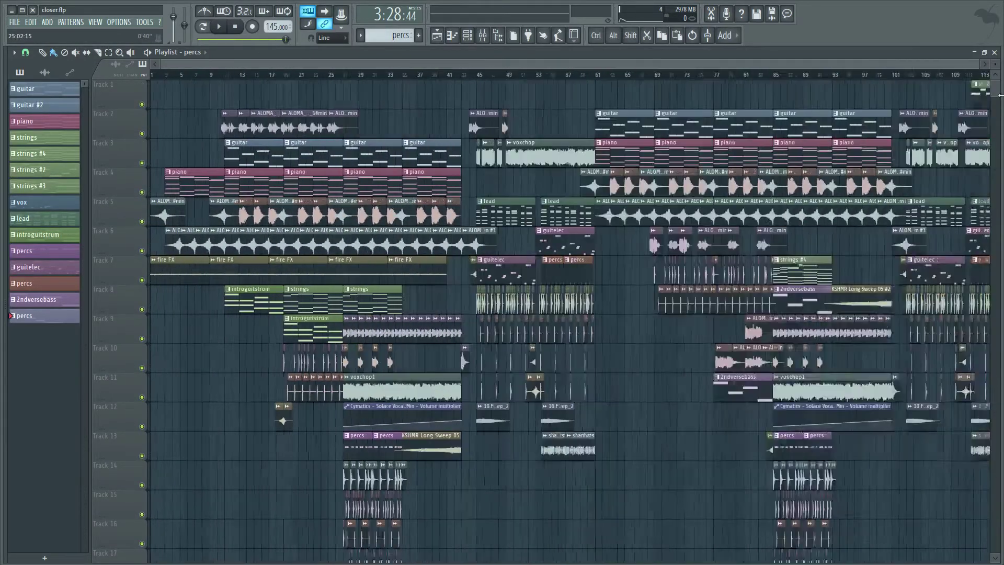
scroll(798, 102, down, 2)
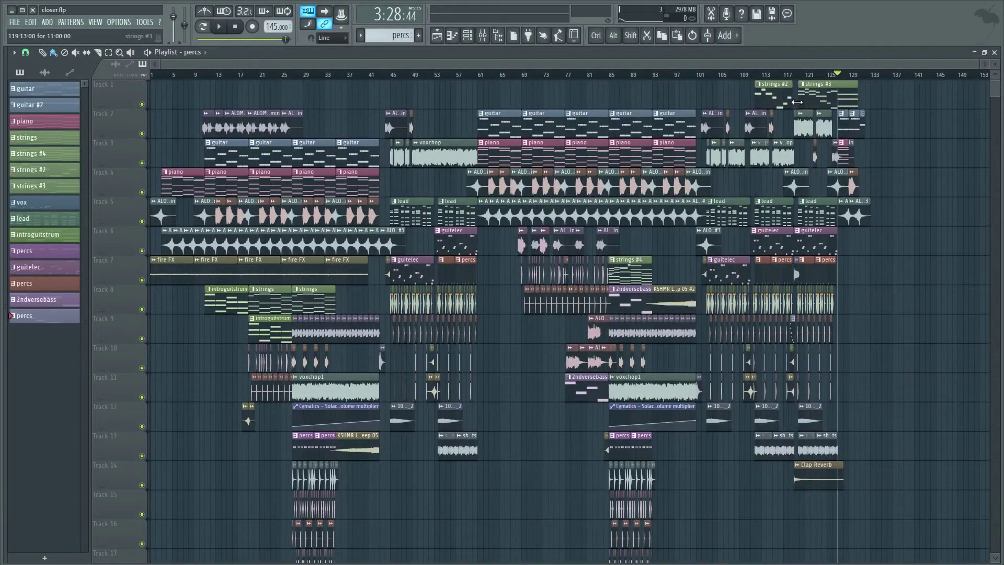